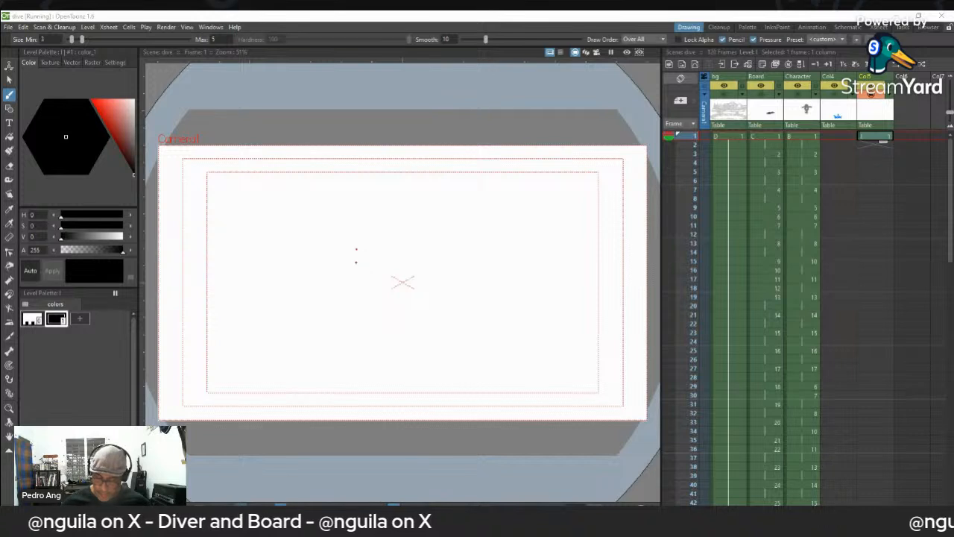
- Try an arched dive trajectory with a short takeoff line across the canvas, and erase those strokes
{"action": "mouse_move", "coordinate": [354, 284]}
{"action": "left_mouse_down"}
{"action": "mouse_move", "coordinate": [354, 293]}
{"action": "mouse_move", "coordinate": [398, 214]}
{"action": "mouse_move", "coordinate": [450, 247]}
{"action": "mouse_move", "coordinate": [468, 403]}
{"action": "left_mouse_up"}
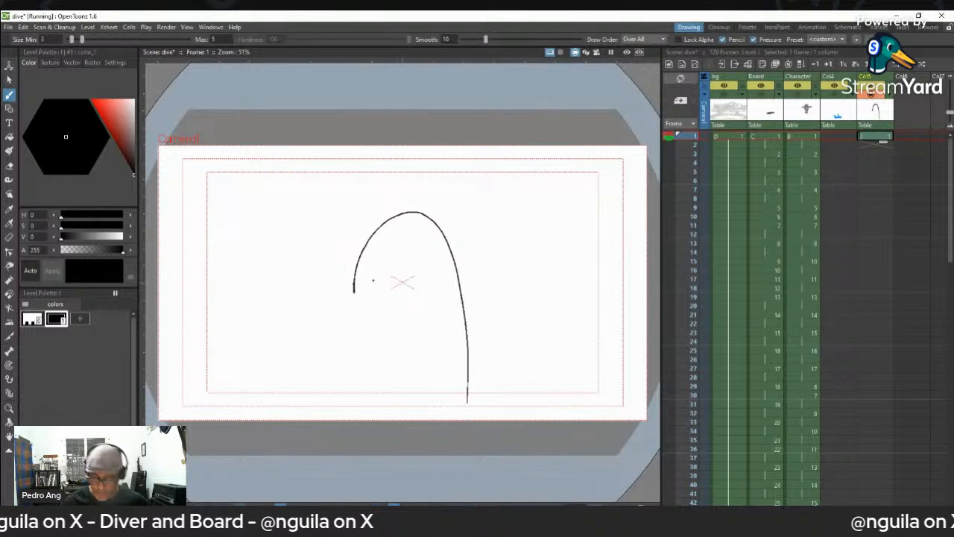
{"action": "mouse_move", "coordinate": [354, 289]}
{"action": "left_mouse_down"}
{"action": "mouse_move", "coordinate": [349, 236]}
{"action": "mouse_move", "coordinate": [354, 274]}
{"action": "left_mouse_up"}
{"action": "left_click_drag", "start_coordinate": [346, 237], "coordinate": [352, 236]}
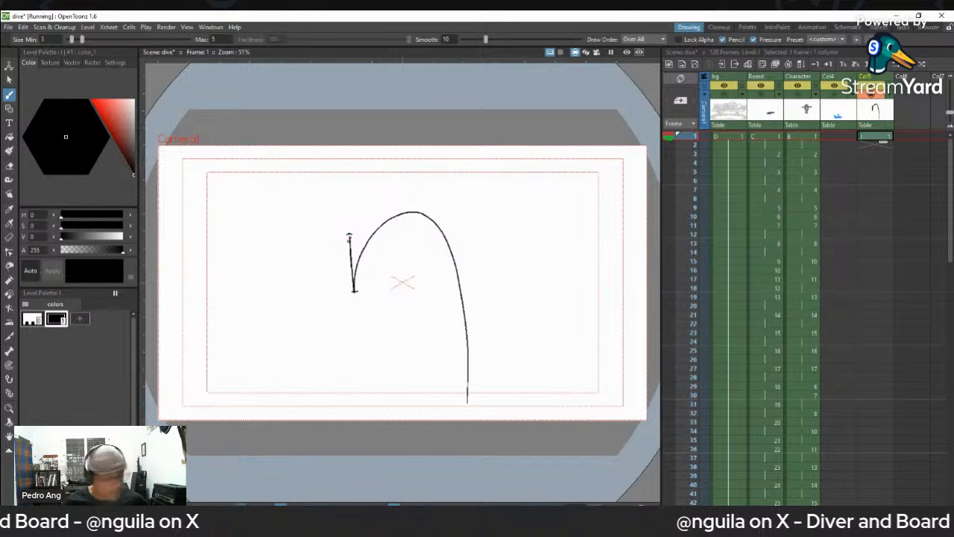
{"action": "key", "text": "e"}
{"action": "mouse_move", "coordinate": [356, 238]}
{"action": "left_mouse_down"}
{"action": "mouse_move", "coordinate": [352, 262]}
{"action": "mouse_move", "coordinate": [372, 231]}
{"action": "mouse_move", "coordinate": [366, 245]}
{"action": "mouse_move", "coordinate": [420, 222]}
{"action": "mouse_move", "coordinate": [436, 234]}
{"action": "mouse_move", "coordinate": [463, 314]}
{"action": "mouse_move", "coordinate": [463, 375]}
{"action": "left_mouse_up"}
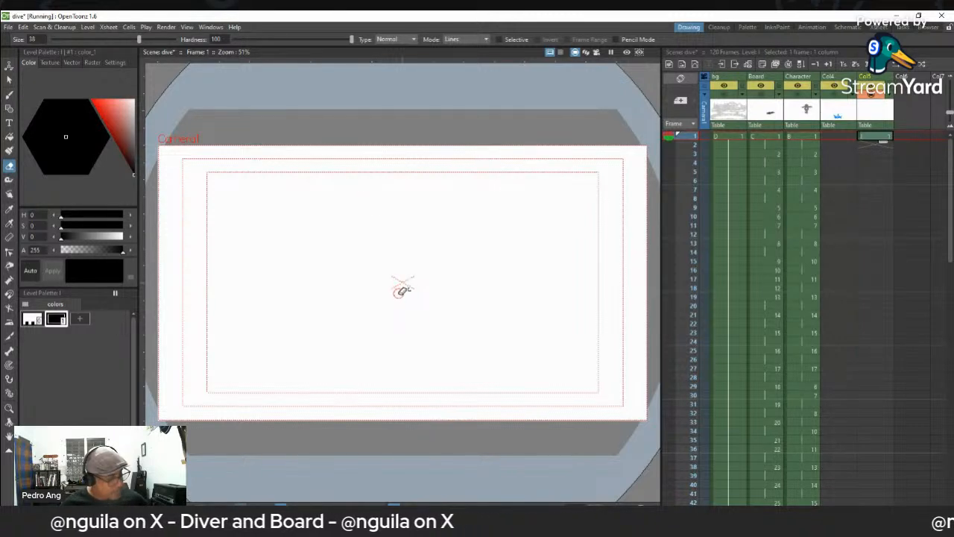
- Sketch the torso sides, legs and feet of a standing figure just off the canvas centre
{"action": "key", "text": "b"}
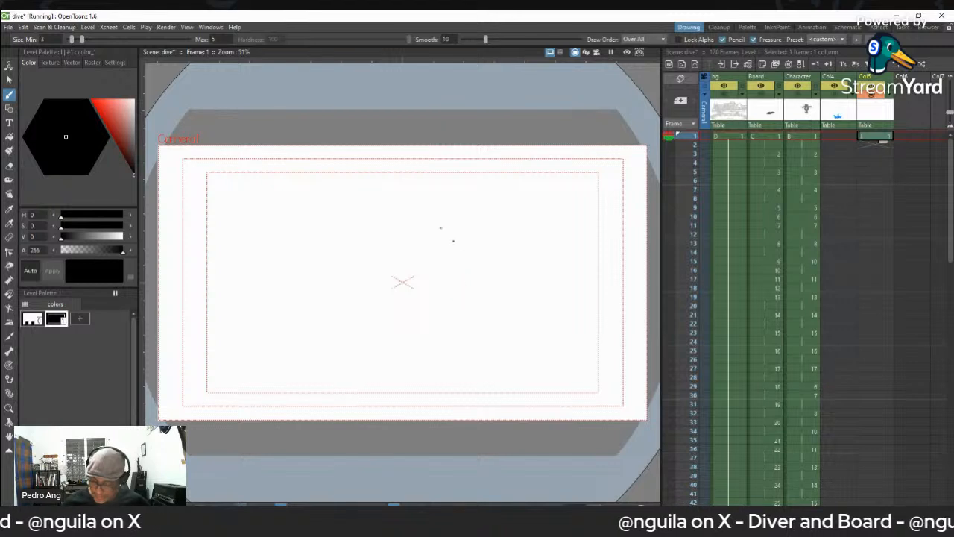
{"action": "left_click_drag", "start_coordinate": [439, 223], "coordinate": [449, 328]}
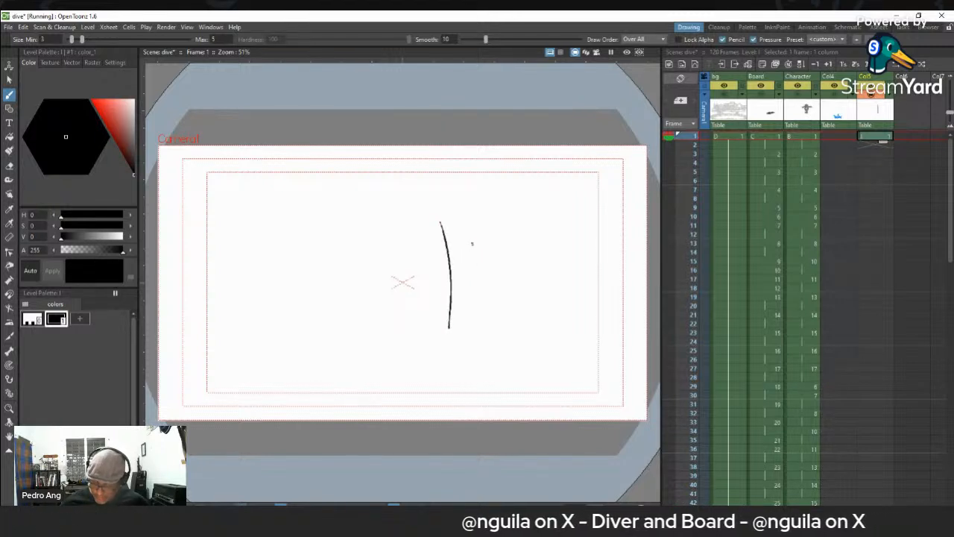
{"action": "mouse_move", "coordinate": [468, 222]}
{"action": "left_mouse_down"}
{"action": "mouse_move", "coordinate": [472, 311]}
{"action": "mouse_move", "coordinate": [460, 274]}
{"action": "mouse_move", "coordinate": [451, 325]}
{"action": "mouse_move", "coordinate": [461, 282]}
{"action": "mouse_move", "coordinate": [469, 323]}
{"action": "left_mouse_up"}
{"action": "left_click_drag", "start_coordinate": [453, 325], "coordinate": [466, 277]}
{"action": "mouse_move", "coordinate": [450, 336]}
{"action": "left_mouse_down"}
{"action": "mouse_move", "coordinate": [457, 332]}
{"action": "mouse_move", "coordinate": [446, 344]}
{"action": "mouse_move", "coordinate": [452, 326]}
{"action": "mouse_move", "coordinate": [483, 330]}
{"action": "mouse_move", "coordinate": [466, 342]}
{"action": "mouse_move", "coordinate": [474, 312]}
{"action": "left_mouse_up"}
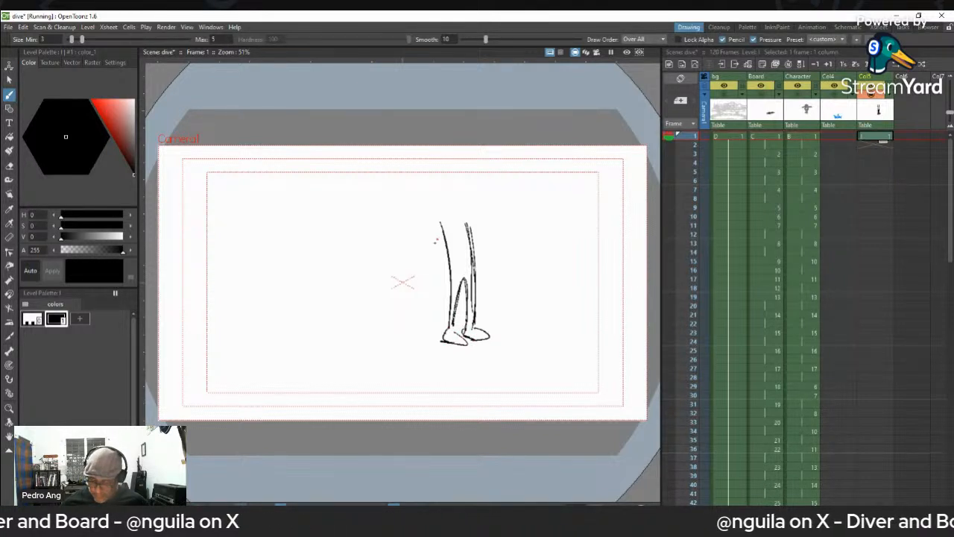
- Draw both arms of the standing figure hanging slightly away from the body, with rounded hands
{"action": "mouse_move", "coordinate": [439, 223]}
{"action": "left_mouse_down"}
{"action": "mouse_move", "coordinate": [440, 269]}
{"action": "mouse_move", "coordinate": [431, 276]}
{"action": "mouse_move", "coordinate": [438, 286]}
{"action": "mouse_move", "coordinate": [427, 288]}
{"action": "mouse_move", "coordinate": [440, 278]}
{"action": "left_mouse_up"}
{"action": "mouse_move", "coordinate": [467, 219]}
{"action": "left_mouse_down"}
{"action": "mouse_move", "coordinate": [492, 280]}
{"action": "mouse_move", "coordinate": [477, 261]}
{"action": "mouse_move", "coordinate": [481, 268]}
{"action": "left_mouse_up"}
{"action": "left_click_drag", "start_coordinate": [474, 238], "coordinate": [492, 273]}
{"action": "left_click_drag", "start_coordinate": [492, 274], "coordinate": [481, 271]}
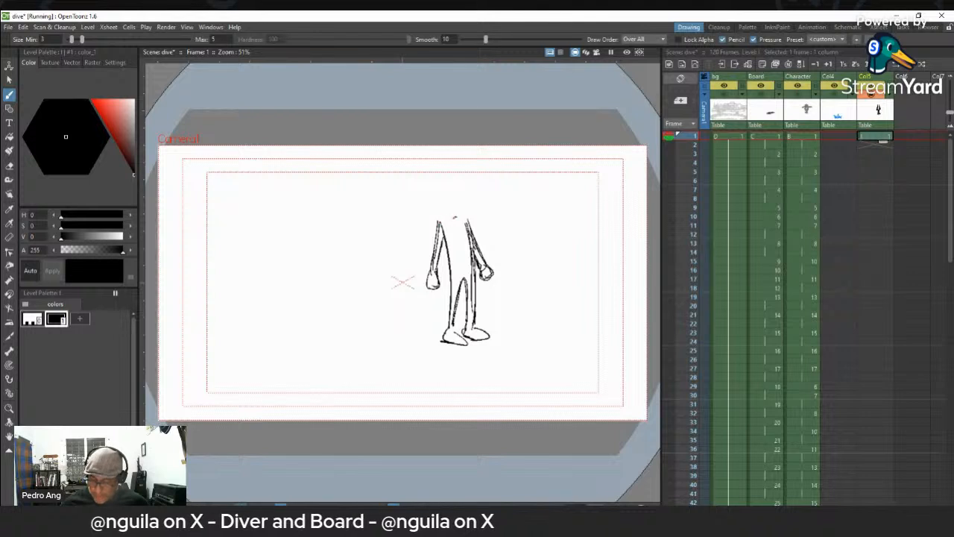
- Add the standing figure's head, neck and shoulders, reinforce its back line, and shade a shadow under the feet
{"action": "mouse_move", "coordinate": [446, 195]}
{"action": "left_mouse_down"}
{"action": "mouse_move", "coordinate": [463, 194]}
{"action": "mouse_move", "coordinate": [461, 209]}
{"action": "left_mouse_up"}
{"action": "mouse_move", "coordinate": [448, 188]}
{"action": "left_mouse_down"}
{"action": "mouse_move", "coordinate": [460, 210]}
{"action": "mouse_move", "coordinate": [451, 209]}
{"action": "mouse_move", "coordinate": [463, 207]}
{"action": "mouse_move", "coordinate": [441, 219]}
{"action": "mouse_move", "coordinate": [470, 222]}
{"action": "mouse_move", "coordinate": [473, 246]}
{"action": "left_mouse_up"}
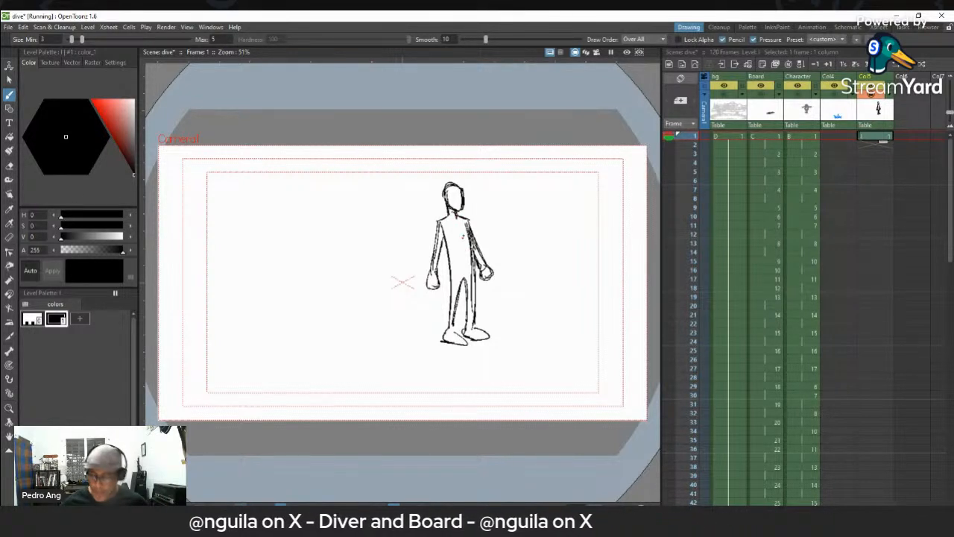
{"action": "left_click_drag", "start_coordinate": [469, 223], "coordinate": [474, 313]}
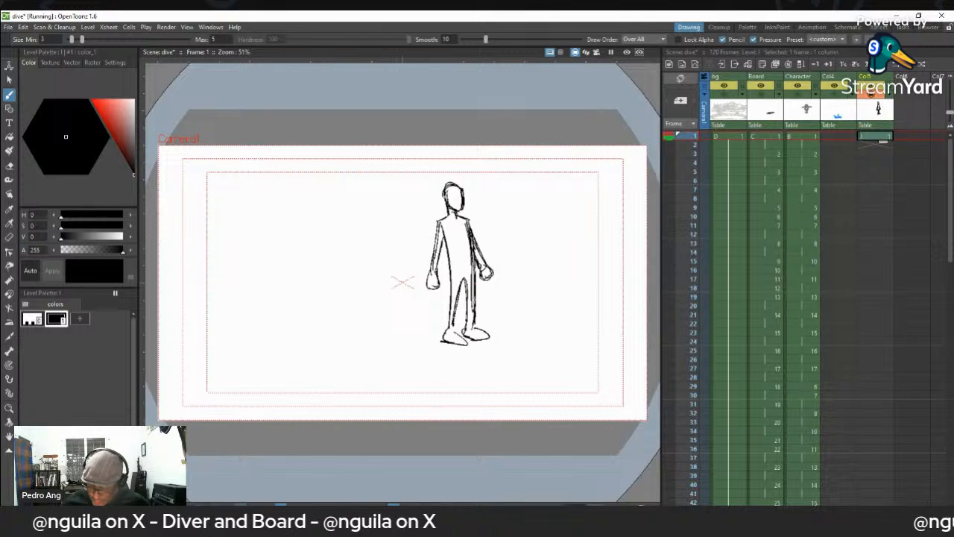
{"action": "mouse_move", "coordinate": [466, 279]}
{"action": "left_mouse_down"}
{"action": "mouse_move", "coordinate": [467, 325]}
{"action": "mouse_move", "coordinate": [451, 328]}
{"action": "mouse_move", "coordinate": [460, 336]}
{"action": "mouse_move", "coordinate": [513, 335]}
{"action": "mouse_move", "coordinate": [539, 315]}
{"action": "mouse_move", "coordinate": [496, 299]}
{"action": "mouse_move", "coordinate": [512, 291]}
{"action": "mouse_move", "coordinate": [485, 305]}
{"action": "mouse_move", "coordinate": [503, 287]}
{"action": "mouse_move", "coordinate": [478, 302]}
{"action": "mouse_move", "coordinate": [504, 289]}
{"action": "mouse_move", "coordinate": [483, 299]}
{"action": "mouse_move", "coordinate": [492, 301]}
{"action": "left_mouse_up"}
- Handwrite the title "Pose sheet" in the empty area beside the standing figure's head
{"action": "key", "text": "shift+space"}
{"action": "key", "text": "ctrl+space"}
{"action": "left_click_drag", "start_coordinate": [508, 281], "coordinate": [501, 296]}
{"action": "key", "text": "space"}
{"action": "key", "text": "shift+space"}
{"action": "left_click_drag", "start_coordinate": [506, 191], "coordinate": [487, 242]}
{"action": "key", "text": "alt+0"}
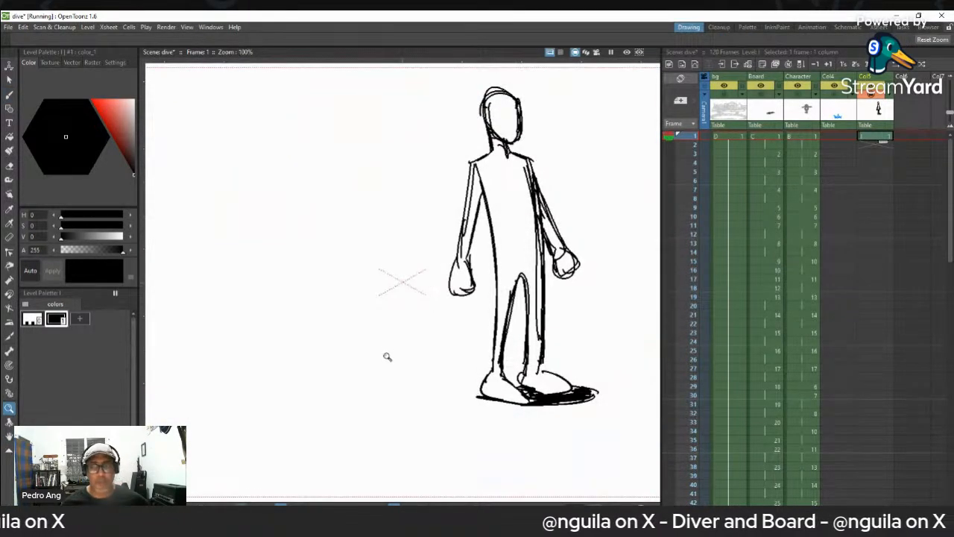
{"action": "key", "text": "ctrl+space"}
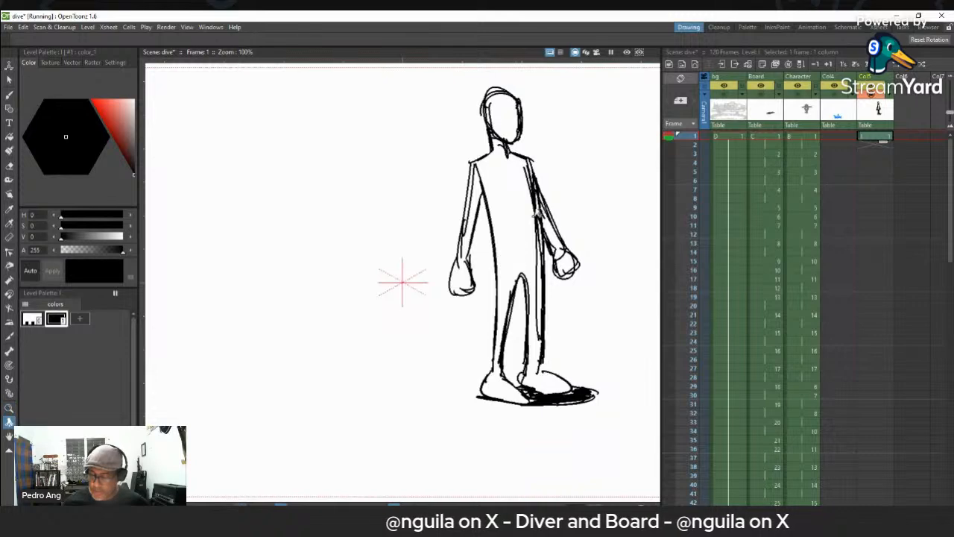
{"action": "left_click_drag", "start_coordinate": [554, 189], "coordinate": [558, 204]}
{"action": "key", "text": "space"}
{"action": "left_click_drag", "start_coordinate": [595, 177], "coordinate": [488, 190]}
{"action": "key", "text": "ctrl+space"}
{"action": "key", "text": "space"}
{"action": "mouse_move", "coordinate": [446, 142]}
{"action": "left_mouse_down"}
{"action": "mouse_move", "coordinate": [451, 166]}
{"action": "mouse_move", "coordinate": [450, 158]}
{"action": "left_mouse_up"}
{"action": "mouse_move", "coordinate": [461, 154]}
{"action": "left_mouse_down"}
{"action": "mouse_move", "coordinate": [486, 161]}
{"action": "mouse_move", "coordinate": [459, 190]}
{"action": "mouse_move", "coordinate": [472, 189]}
{"action": "left_mouse_up"}
{"action": "left_click_drag", "start_coordinate": [473, 182], "coordinate": [503, 182]}
{"action": "mouse_move", "coordinate": [505, 156]}
{"action": "left_mouse_down"}
{"action": "mouse_move", "coordinate": [504, 177]}
{"action": "mouse_move", "coordinate": [515, 159]}
{"action": "left_mouse_up"}
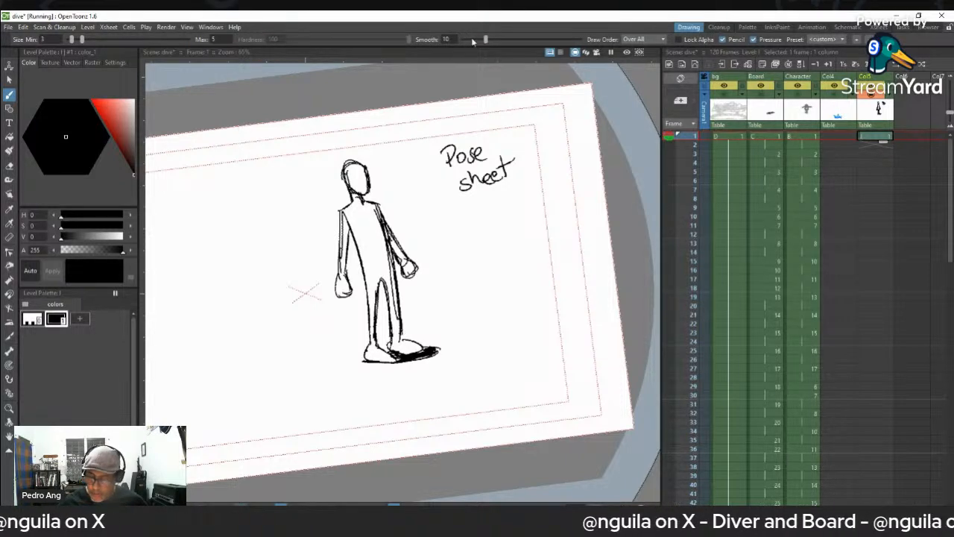
- Sketch the body, head and raised arms of a smaller diver on the blank side facing away from the title
{"action": "key", "text": "space"}
{"action": "left_click_drag", "start_coordinate": [355, 260], "coordinate": [449, 241]}
{"action": "mouse_move", "coordinate": [351, 270]}
{"action": "left_mouse_down"}
{"action": "mouse_move", "coordinate": [368, 260]}
{"action": "mouse_move", "coordinate": [393, 280]}
{"action": "left_mouse_up"}
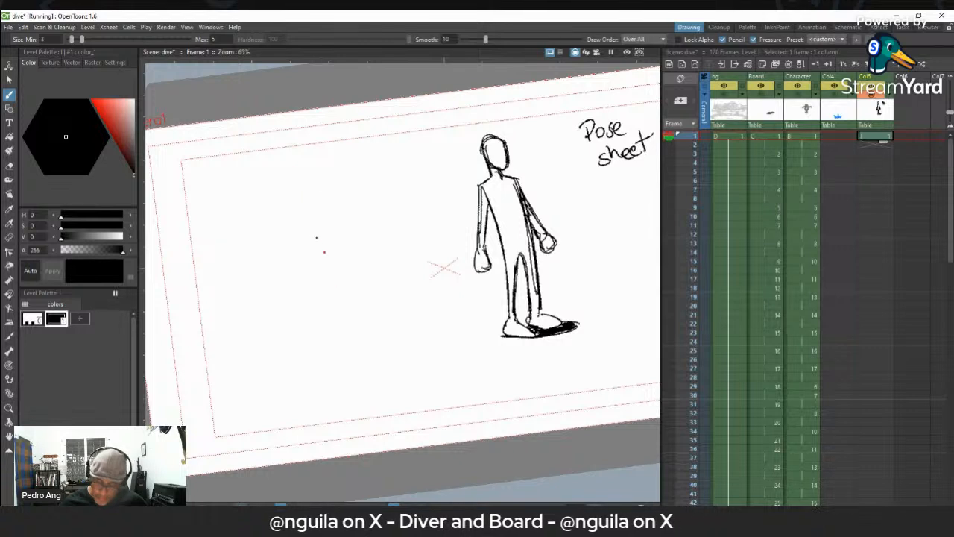
{"action": "left_click_drag", "start_coordinate": [290, 210], "coordinate": [321, 284]}
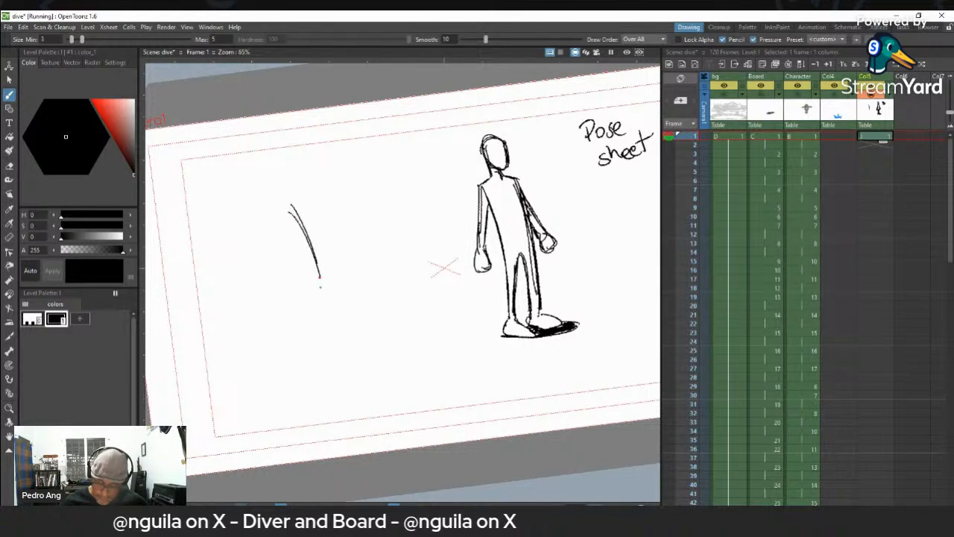
{"action": "mouse_move", "coordinate": [309, 203]}
{"action": "left_mouse_down"}
{"action": "mouse_move", "coordinate": [326, 287]}
{"action": "mouse_move", "coordinate": [345, 291]}
{"action": "mouse_move", "coordinate": [341, 299]}
{"action": "mouse_move", "coordinate": [293, 213]}
{"action": "mouse_move", "coordinate": [305, 236]}
{"action": "left_mouse_up"}
{"action": "mouse_move", "coordinate": [294, 202]}
{"action": "left_mouse_down"}
{"action": "mouse_move", "coordinate": [251, 213]}
{"action": "mouse_move", "coordinate": [341, 195]}
{"action": "left_mouse_up"}
{"action": "mouse_move", "coordinate": [316, 204]}
{"action": "left_mouse_down"}
{"action": "mouse_move", "coordinate": [346, 195]}
{"action": "mouse_move", "coordinate": [299, 188]}
{"action": "mouse_move", "coordinate": [307, 192]}
{"action": "mouse_move", "coordinate": [295, 207]}
{"action": "mouse_move", "coordinate": [264, 211]}
{"action": "mouse_move", "coordinate": [319, 200]}
{"action": "left_mouse_up"}
{"action": "key", "text": "a"}
{"action": "mouse_move", "coordinate": [257, 213]}
{"action": "left_mouse_down"}
{"action": "mouse_move", "coordinate": [294, 209]}
{"action": "mouse_move", "coordinate": [278, 163]}
{"action": "left_mouse_up"}
{"action": "key", "text": "b"}
{"action": "mouse_move", "coordinate": [300, 198]}
{"action": "left_mouse_down"}
{"action": "mouse_move", "coordinate": [275, 159]}
{"action": "mouse_move", "coordinate": [314, 159]}
{"action": "left_mouse_up"}
{"action": "left_click_drag", "start_coordinate": [317, 206], "coordinate": [312, 160]}
- Reinforce the raised-arm diver's legs, add the feet, and lengthen both arms above the head
{"action": "left_click_drag", "start_coordinate": [318, 247], "coordinate": [327, 280]}
{"action": "left_click_drag", "start_coordinate": [319, 229], "coordinate": [329, 284]}
{"action": "left_click_drag", "start_coordinate": [317, 199], "coordinate": [329, 259]}
{"action": "mouse_move", "coordinate": [310, 241]}
{"action": "left_mouse_down"}
{"action": "mouse_move", "coordinate": [320, 283]}
{"action": "mouse_move", "coordinate": [316, 268]}
{"action": "left_mouse_up"}
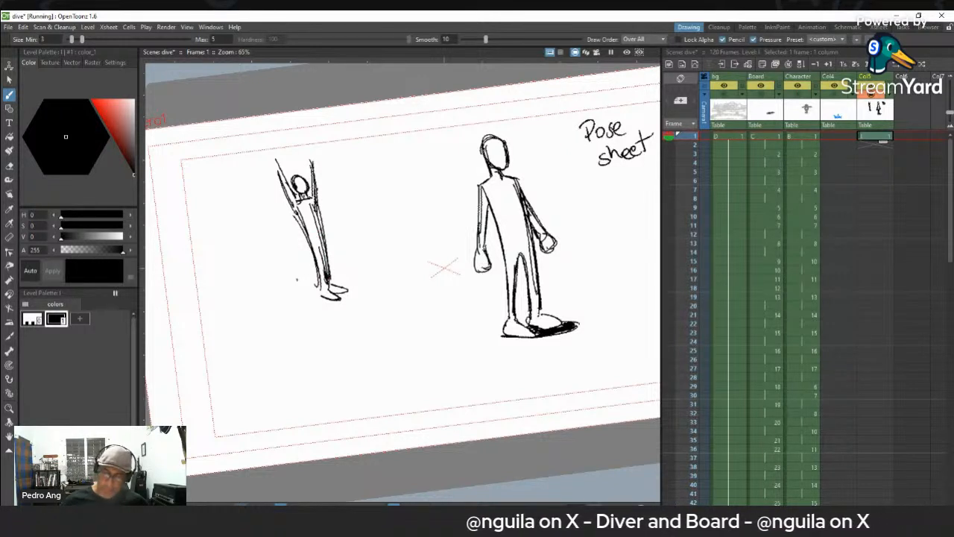
{"action": "left_click_drag", "start_coordinate": [308, 189], "coordinate": [308, 152]}
{"action": "left_click_drag", "start_coordinate": [292, 189], "coordinate": [273, 157]}
{"action": "left_click_drag", "start_coordinate": [292, 213], "coordinate": [275, 160]}
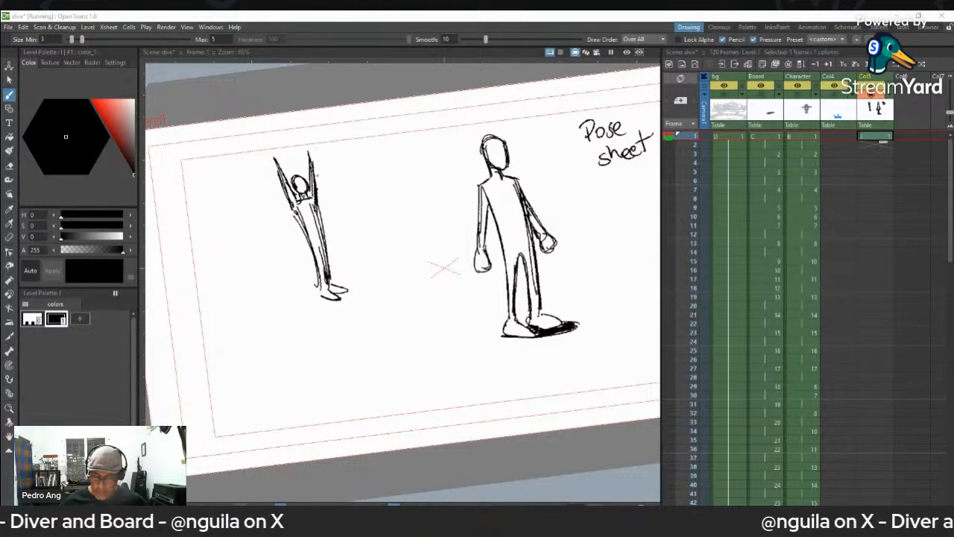
- Sketch a folded pike pose with the head and arms hanging down, between the raised-arm diver and the standing figure
{"action": "mouse_move", "coordinate": [382, 198]}
{"action": "left_mouse_down"}
{"action": "mouse_move", "coordinate": [392, 176]}
{"action": "mouse_move", "coordinate": [420, 209]}
{"action": "mouse_move", "coordinate": [395, 229]}
{"action": "mouse_move", "coordinate": [406, 261]}
{"action": "left_mouse_up"}
{"action": "left_click_drag", "start_coordinate": [415, 211], "coordinate": [433, 252]}
{"action": "left_click_drag", "start_coordinate": [409, 207], "coordinate": [416, 237]}
{"action": "mouse_move", "coordinate": [386, 195]}
{"action": "left_mouse_down"}
{"action": "mouse_move", "coordinate": [385, 256]}
{"action": "mouse_move", "coordinate": [389, 228]}
{"action": "left_mouse_up"}
{"action": "left_click_drag", "start_coordinate": [395, 203], "coordinate": [394, 251]}
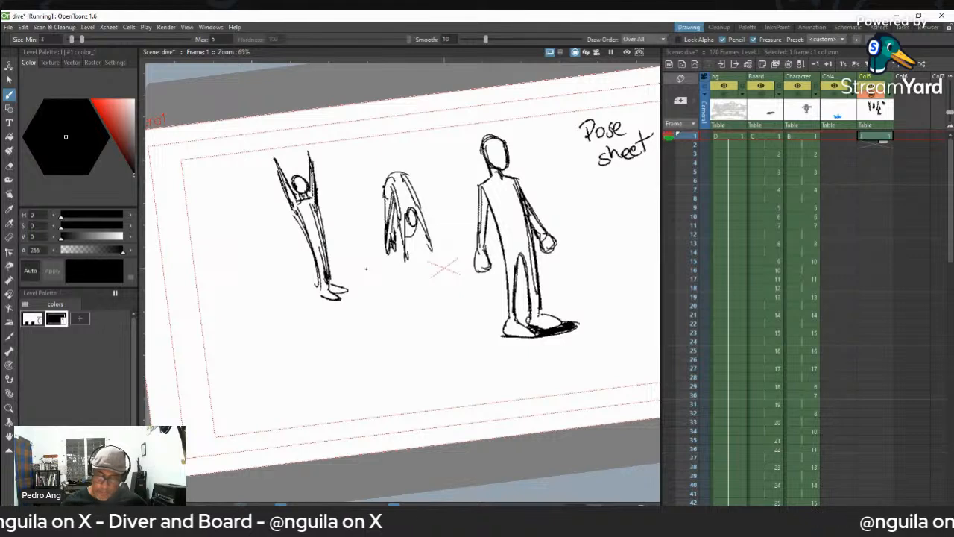
- Sketch an arched, horizontal flying pose with outstretched arms below the folded pike pose
{"action": "mouse_move", "coordinate": [355, 337]}
{"action": "left_mouse_down"}
{"action": "mouse_move", "coordinate": [377, 307]}
{"action": "mouse_move", "coordinate": [394, 303]}
{"action": "mouse_move", "coordinate": [352, 335]}
{"action": "mouse_move", "coordinate": [336, 333]}
{"action": "mouse_move", "coordinate": [362, 330]}
{"action": "mouse_move", "coordinate": [348, 319]}
{"action": "mouse_move", "coordinate": [363, 328]}
{"action": "mouse_move", "coordinate": [313, 323]}
{"action": "mouse_move", "coordinate": [395, 303]}
{"action": "mouse_move", "coordinate": [416, 283]}
{"action": "mouse_move", "coordinate": [357, 323]}
{"action": "left_mouse_up"}
{"action": "left_click_drag", "start_coordinate": [346, 318], "coordinate": [362, 335]}
{"action": "left_click_drag", "start_coordinate": [336, 329], "coordinate": [314, 323]}
{"action": "left_click_drag", "start_coordinate": [397, 187], "coordinate": [402, 205]}
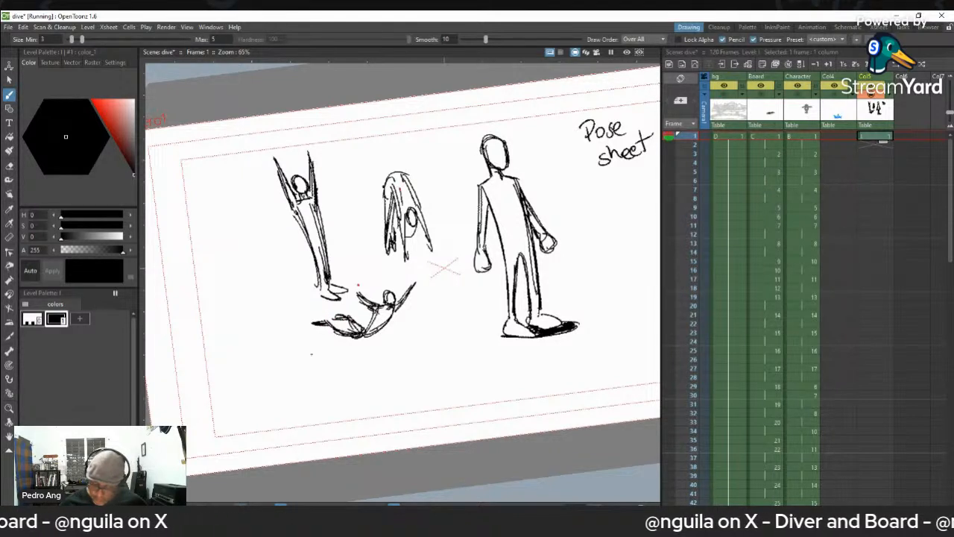
- Sketch a straight upside-down dive pose with the arms pointing down at the outer end of the row
{"action": "mouse_move", "coordinate": [236, 216]}
{"action": "left_mouse_down"}
{"action": "mouse_move", "coordinate": [246, 294]}
{"action": "mouse_move", "coordinate": [253, 268]}
{"action": "mouse_move", "coordinate": [263, 292]}
{"action": "mouse_move", "coordinate": [253, 340]}
{"action": "left_mouse_up"}
{"action": "mouse_move", "coordinate": [252, 295]}
{"action": "left_mouse_down"}
{"action": "mouse_move", "coordinate": [253, 343]}
{"action": "mouse_move", "coordinate": [271, 337]}
{"action": "left_mouse_up"}
{"action": "left_click_drag", "start_coordinate": [261, 303], "coordinate": [270, 342]}
{"action": "mouse_move", "coordinate": [231, 211]}
{"action": "left_mouse_down"}
{"action": "mouse_move", "coordinate": [236, 195]}
{"action": "mouse_move", "coordinate": [251, 267]}
{"action": "left_mouse_up"}
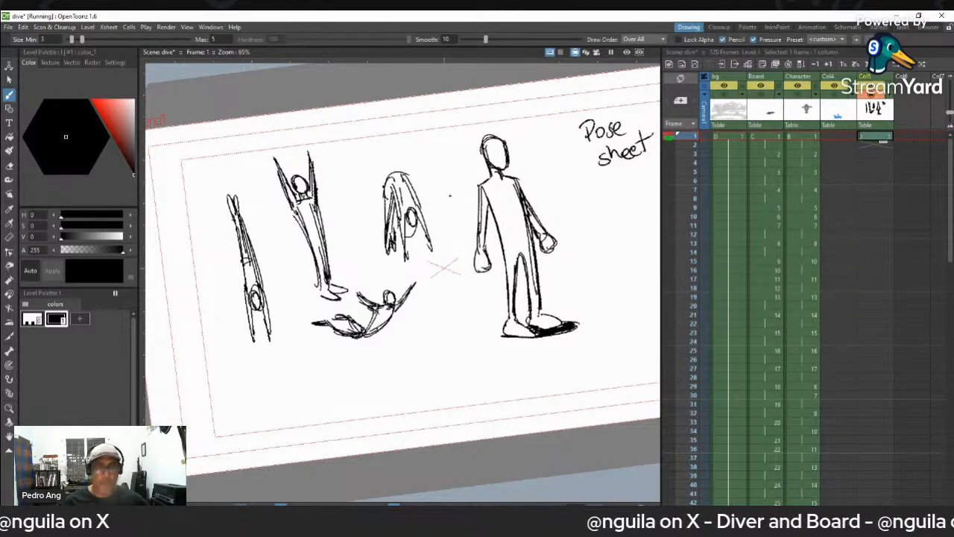
- Sketch a figure bent forward at the waist with hanging arms, below the "Pose sheet" title
{"action": "mouse_move", "coordinate": [594, 242]}
{"action": "left_mouse_down"}
{"action": "mouse_move", "coordinate": [478, 245]}
{"action": "mouse_move", "coordinate": [511, 220]}
{"action": "mouse_move", "coordinate": [511, 260]}
{"action": "left_mouse_up"}
{"action": "mouse_move", "coordinate": [469, 221]}
{"action": "left_mouse_down"}
{"action": "mouse_move", "coordinate": [460, 253]}
{"action": "mouse_move", "coordinate": [475, 225]}
{"action": "mouse_move", "coordinate": [470, 210]}
{"action": "mouse_move", "coordinate": [476, 248]}
{"action": "mouse_move", "coordinate": [498, 291]}
{"action": "mouse_move", "coordinate": [510, 293]}
{"action": "left_mouse_up"}
{"action": "left_click_drag", "start_coordinate": [509, 228], "coordinate": [506, 280]}
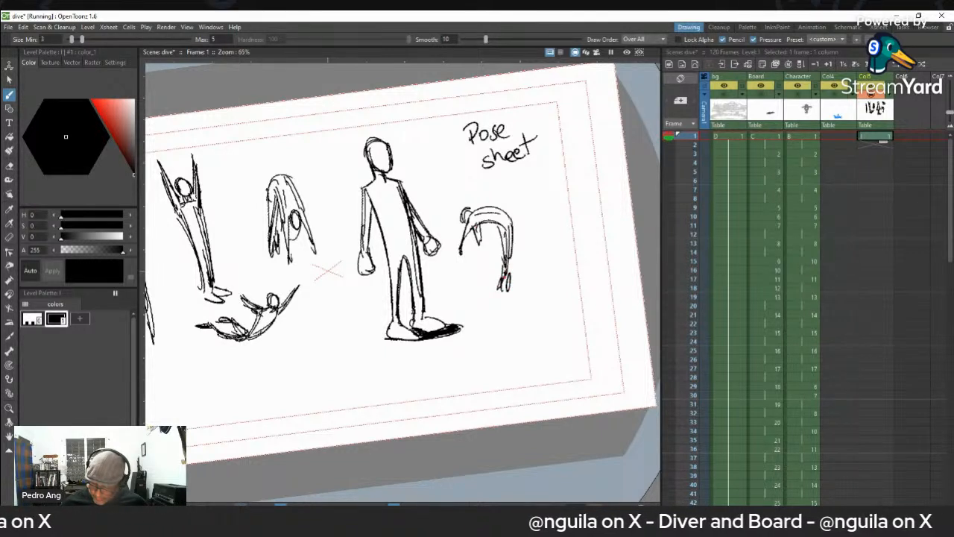
- Sketch a curled tuck pose with the lower legs pointing up, beside the "Pose sheet" title
{"action": "mouse_move", "coordinate": [568, 181]}
{"action": "left_mouse_down"}
{"action": "mouse_move", "coordinate": [544, 178]}
{"action": "mouse_move", "coordinate": [548, 193]}
{"action": "mouse_move", "coordinate": [544, 179]}
{"action": "mouse_move", "coordinate": [554, 173]}
{"action": "left_mouse_up"}
{"action": "mouse_move", "coordinate": [564, 158]}
{"action": "left_mouse_down"}
{"action": "mouse_move", "coordinate": [572, 153]}
{"action": "mouse_move", "coordinate": [565, 161]}
{"action": "left_mouse_up"}
{"action": "mouse_move", "coordinate": [548, 162]}
{"action": "left_mouse_down"}
{"action": "mouse_move", "coordinate": [559, 156]}
{"action": "mouse_move", "coordinate": [544, 195]}
{"action": "mouse_move", "coordinate": [537, 190]}
{"action": "mouse_move", "coordinate": [572, 184]}
{"action": "left_mouse_up"}
{"action": "left_click_drag", "start_coordinate": [569, 187], "coordinate": [532, 196]}
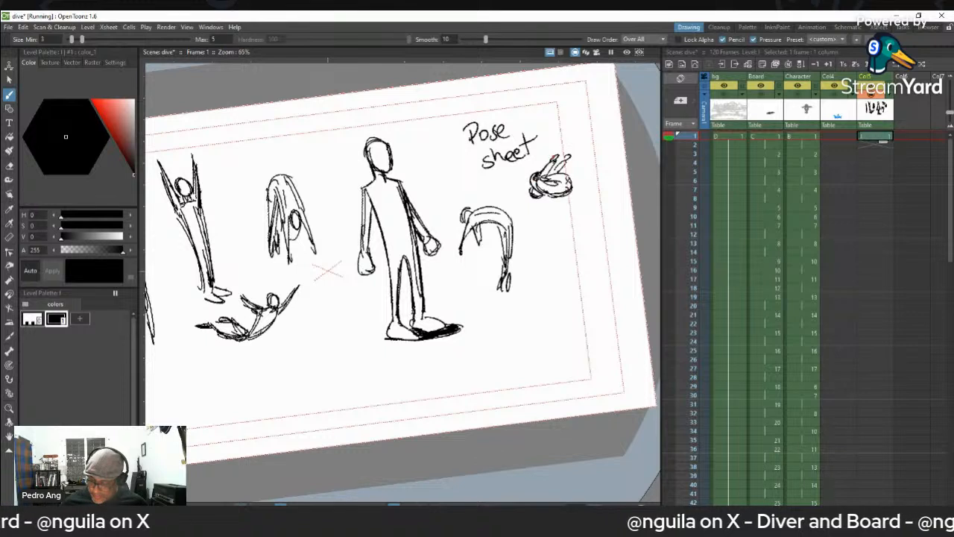
{"action": "mouse_move", "coordinate": [568, 162]}
{"action": "left_mouse_down"}
{"action": "mouse_move", "coordinate": [567, 147]}
{"action": "mouse_move", "coordinate": [565, 167]}
{"action": "left_mouse_up"}
{"action": "left_click_drag", "start_coordinate": [568, 166], "coordinate": [551, 178]}
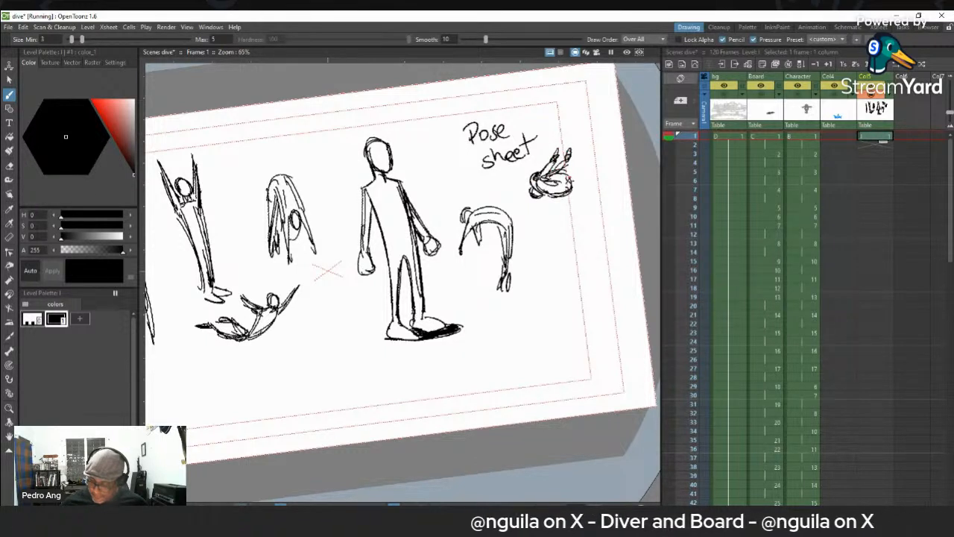
- Sketch a second tuck pose curled face down below the first one, and reinforce its back and limbs
{"action": "mouse_move", "coordinate": [566, 234]}
{"action": "left_mouse_down"}
{"action": "mouse_move", "coordinate": [592, 232]}
{"action": "mouse_move", "coordinate": [594, 246]}
{"action": "mouse_move", "coordinate": [576, 243]}
{"action": "mouse_move", "coordinate": [578, 234]}
{"action": "mouse_move", "coordinate": [574, 244]}
{"action": "mouse_move", "coordinate": [606, 245]}
{"action": "mouse_move", "coordinate": [556, 235]}
{"action": "left_mouse_up"}
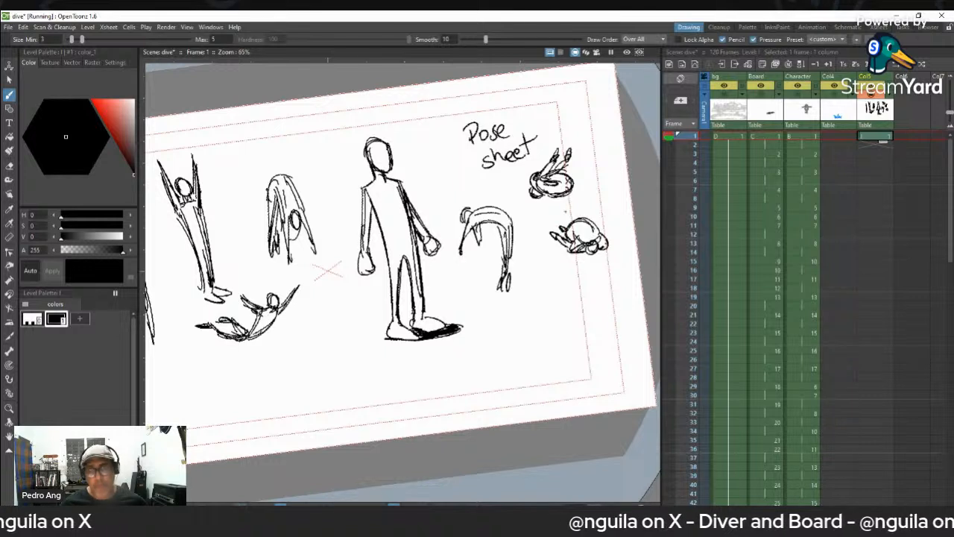
{"action": "left_click_drag", "start_coordinate": [574, 235], "coordinate": [586, 243]}
{"action": "mouse_move", "coordinate": [587, 219]}
{"action": "left_mouse_down"}
{"action": "mouse_move", "coordinate": [606, 245]}
{"action": "mouse_move", "coordinate": [571, 232]}
{"action": "mouse_move", "coordinate": [589, 219]}
{"action": "mouse_move", "coordinate": [595, 238]}
{"action": "left_mouse_up"}
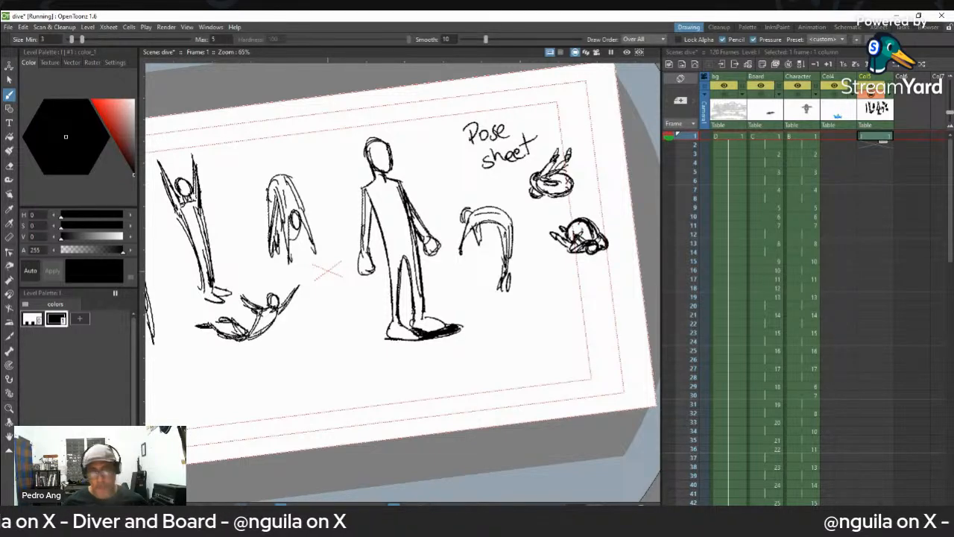
- Sketch a slanted diver bending over at the top, between the flying pose and the standing figure
{"action": "key", "text": "space"}
{"action": "mouse_move", "coordinate": [343, 315]}
{"action": "left_mouse_down"}
{"action": "mouse_move", "coordinate": [435, 336]}
{"action": "mouse_move", "coordinate": [375, 314]}
{"action": "mouse_move", "coordinate": [413, 343]}
{"action": "mouse_move", "coordinate": [345, 344]}
{"action": "left_mouse_up"}
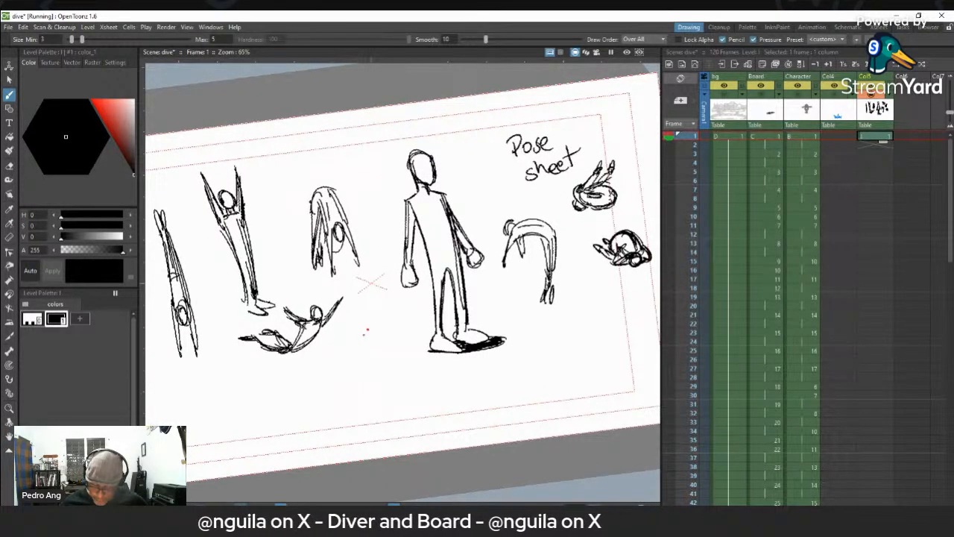
{"action": "left_click_drag", "start_coordinate": [363, 315], "coordinate": [345, 361]}
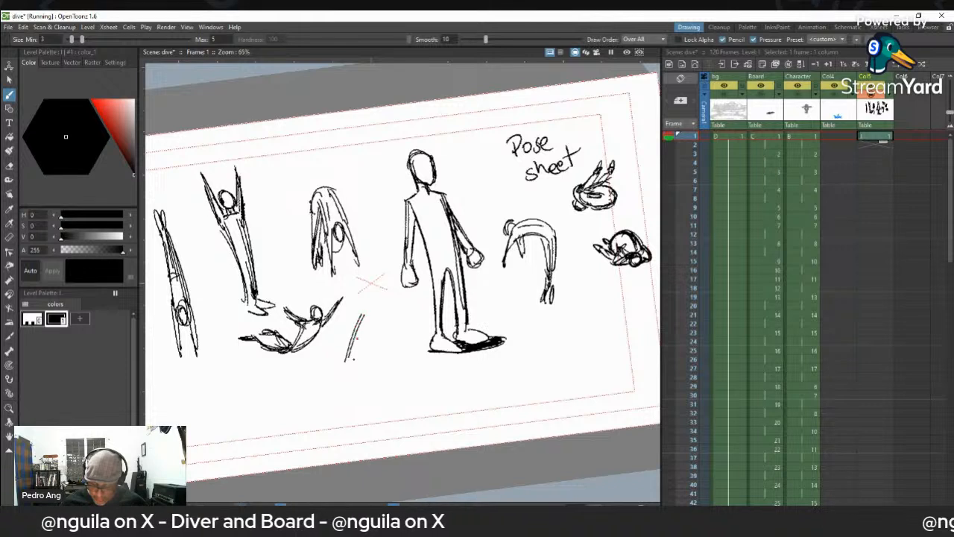
{"action": "left_click_drag", "start_coordinate": [383, 317], "coordinate": [349, 364]}
{"action": "left_click_drag", "start_coordinate": [371, 332], "coordinate": [346, 372]}
{"action": "left_click_drag", "start_coordinate": [364, 316], "coordinate": [345, 375]}
{"action": "mouse_move", "coordinate": [366, 307]}
{"action": "left_mouse_down"}
{"action": "mouse_move", "coordinate": [382, 320]}
{"action": "mouse_move", "coordinate": [376, 306]}
{"action": "mouse_move", "coordinate": [353, 319]}
{"action": "mouse_move", "coordinate": [368, 325]}
{"action": "mouse_move", "coordinate": [358, 358]}
{"action": "left_mouse_up"}
{"action": "left_click_drag", "start_coordinate": [361, 321], "coordinate": [354, 344]}
{"action": "mouse_move", "coordinate": [345, 386]}
{"action": "left_mouse_down"}
{"action": "mouse_move", "coordinate": [351, 403]}
{"action": "mouse_move", "coordinate": [346, 373]}
{"action": "mouse_move", "coordinate": [340, 393]}
{"action": "mouse_move", "coordinate": [348, 372]}
{"action": "left_mouse_up"}
{"action": "left_click_drag", "start_coordinate": [377, 319], "coordinate": [361, 356]}
{"action": "mouse_move", "coordinate": [370, 306]}
{"action": "left_mouse_down"}
{"action": "mouse_move", "coordinate": [396, 312]}
{"action": "mouse_move", "coordinate": [398, 331]}
{"action": "left_mouse_up"}
- Select all the pose sheet drawings with a freehand selection and delete them
{"action": "key", "text": "space"}
{"action": "key", "text": "shift+space"}
{"action": "key", "text": "ctrl+space"}
{"action": "key", "text": "shift+space"}
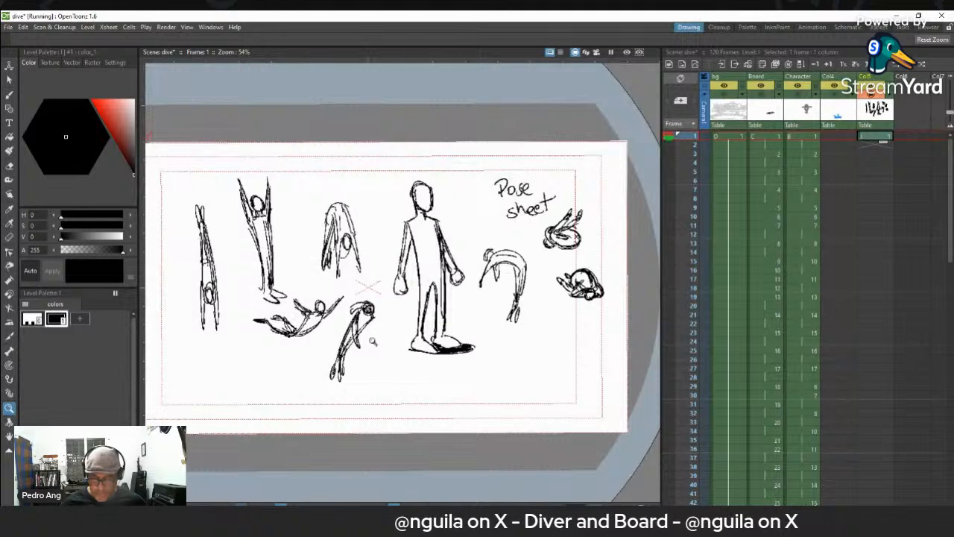
{"action": "left_click_drag", "start_coordinate": [335, 232], "coordinate": [360, 274]}
{"action": "mouse_move", "coordinate": [378, 290]}
{"action": "left_mouse_down"}
{"action": "mouse_move", "coordinate": [380, 271]}
{"action": "mouse_move", "coordinate": [372, 285]}
{"action": "left_mouse_up"}
{"action": "key", "text": "space"}
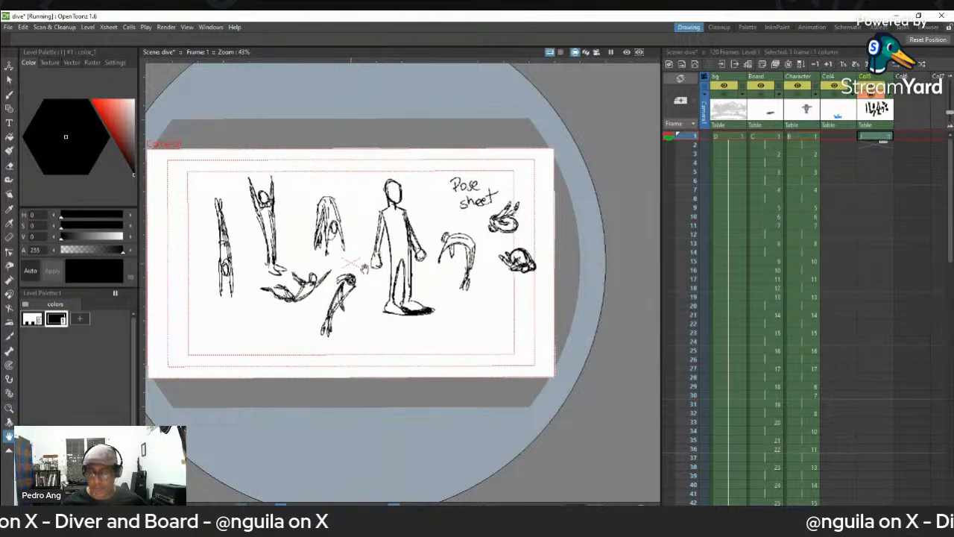
{"action": "key", "text": "s"}
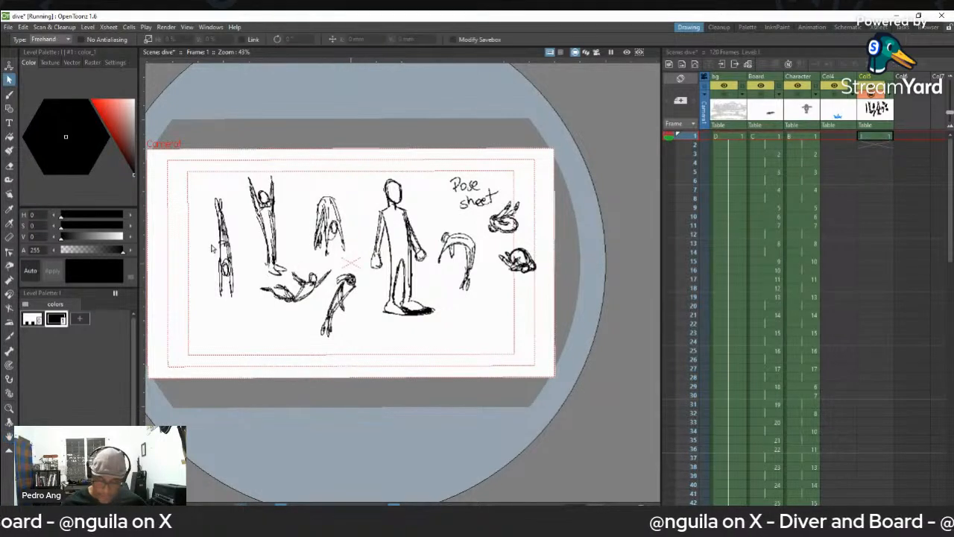
{"action": "mouse_move", "coordinate": [197, 251]}
{"action": "left_mouse_down"}
{"action": "mouse_move", "coordinate": [269, 172]}
{"action": "mouse_move", "coordinate": [498, 162]}
{"action": "mouse_move", "coordinate": [533, 316]}
{"action": "mouse_move", "coordinate": [237, 346]}
{"action": "mouse_move", "coordinate": [196, 258]}
{"action": "left_mouse_up"}
{"action": "key", "text": "Delete"}
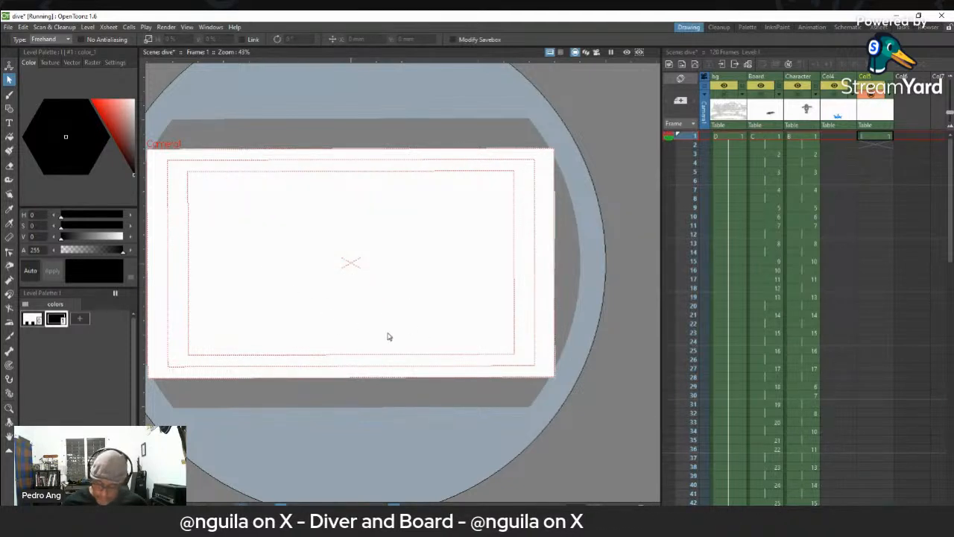
{"action": "key", "text": "b"}
{"action": "left_click_drag", "start_coordinate": [260, 329], "coordinate": [452, 315]}
{"action": "key", "text": "ctrl+z"}
{"action": "key", "text": "ctrl+z"}
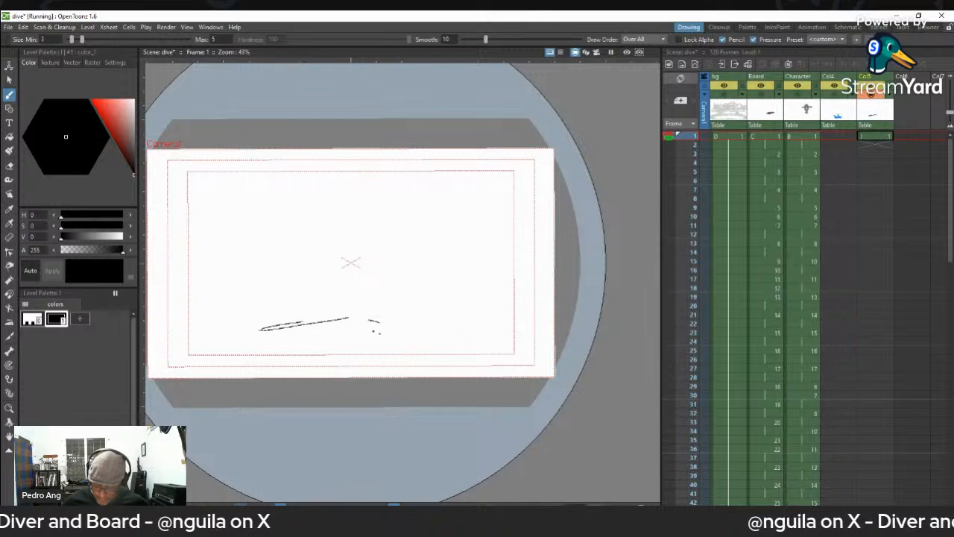
{"action": "key", "text": "ctrl+z"}
{"action": "key", "text": "ctrl+z"}
- Sketch a four-sided pool outline in perspective across the lower canvas, with a vertical line at the far inner corner
{"action": "mouse_move", "coordinate": [243, 324]}
{"action": "left_mouse_down"}
{"action": "mouse_move", "coordinate": [319, 307]}
{"action": "mouse_move", "coordinate": [266, 312]}
{"action": "mouse_move", "coordinate": [442, 315]}
{"action": "left_mouse_up"}
{"action": "left_click_drag", "start_coordinate": [336, 312], "coordinate": [360, 310]}
{"action": "mouse_move", "coordinate": [237, 322]}
{"action": "left_mouse_down"}
{"action": "mouse_move", "coordinate": [356, 359]}
{"action": "mouse_move", "coordinate": [468, 314]}
{"action": "left_mouse_up"}
{"action": "left_click_drag", "start_coordinate": [367, 356], "coordinate": [463, 319]}
{"action": "left_click_drag", "start_coordinate": [319, 307], "coordinate": [322, 333]}
{"action": "left_click_drag", "start_coordinate": [321, 302], "coordinate": [322, 337]}
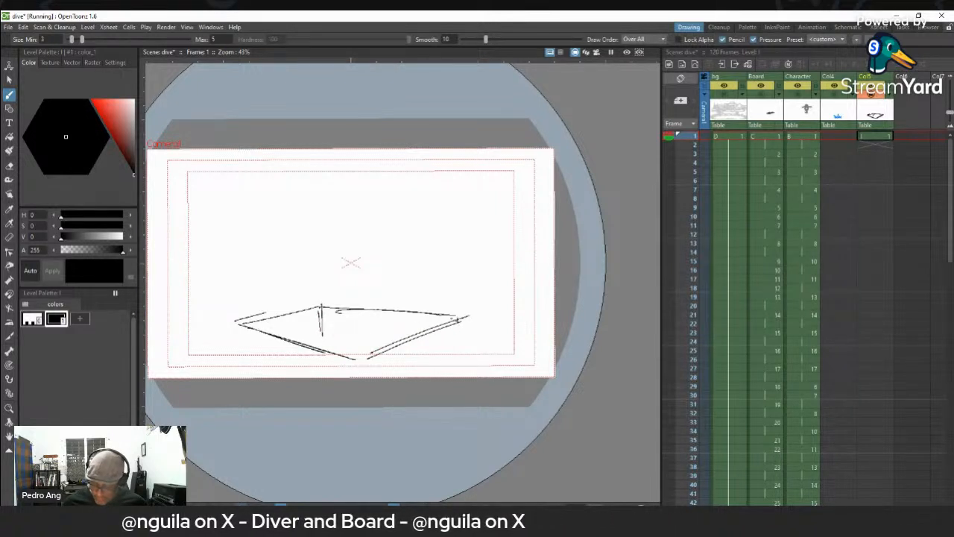
- Add a second set of lines around the pool outline for its rim, reinforcing the near and far edges
{"action": "left_click_drag", "start_coordinate": [377, 361], "coordinate": [484, 315]}
{"action": "left_click_drag", "start_coordinate": [322, 305], "coordinate": [484, 306]}
{"action": "key", "text": "ctrl+z"}
{"action": "left_click_drag", "start_coordinate": [333, 302], "coordinate": [484, 307]}
{"action": "left_click_drag", "start_coordinate": [256, 318], "coordinate": [333, 301]}
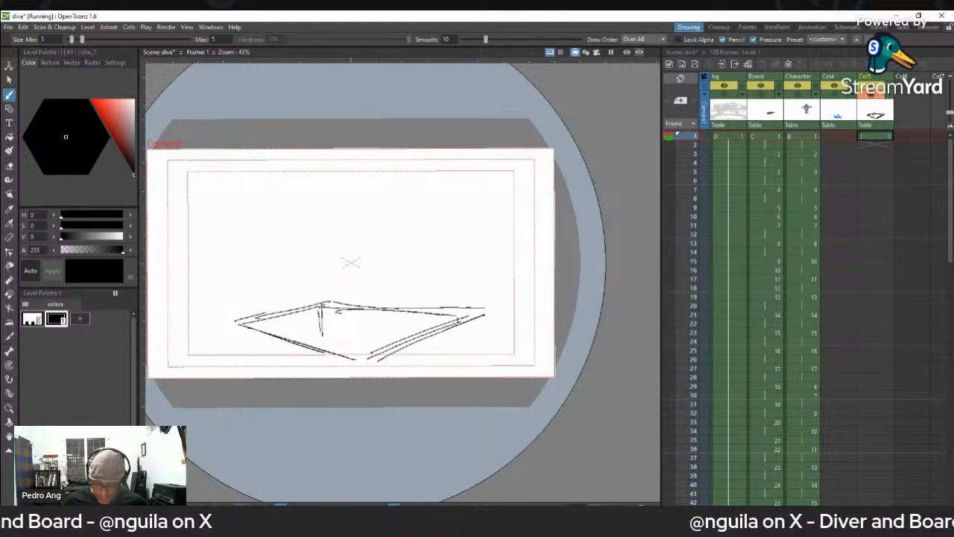
{"action": "mouse_move", "coordinate": [236, 334]}
{"action": "left_mouse_down"}
{"action": "mouse_move", "coordinate": [346, 362]}
{"action": "mouse_move", "coordinate": [445, 331]}
{"action": "mouse_move", "coordinate": [333, 302]}
{"action": "mouse_move", "coordinate": [473, 316]}
{"action": "left_mouse_up"}
{"action": "left_click_drag", "start_coordinate": [321, 301], "coordinate": [484, 315]}
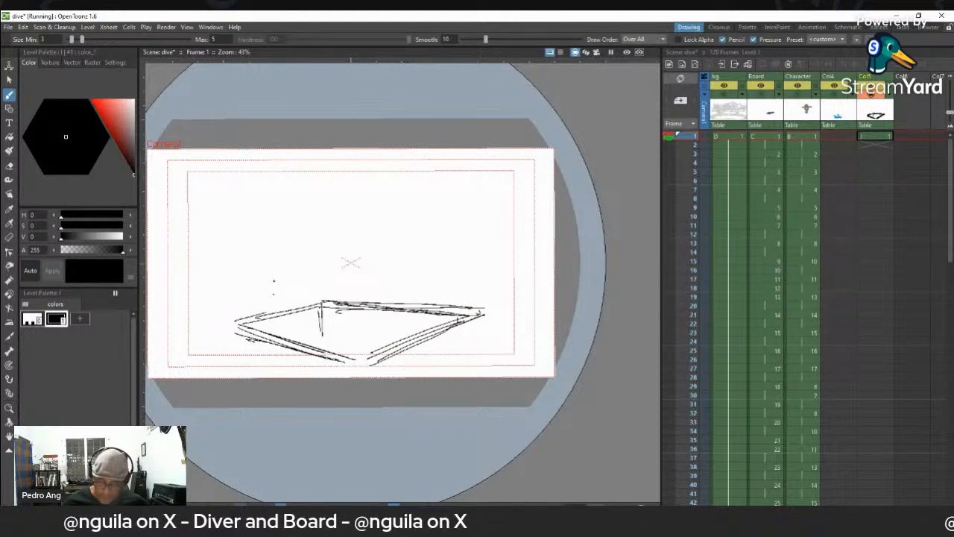
- Sketch a tall ladder rising from the pool's far left edge, with rungs, curved handrail tops and a slanted rear support
{"action": "mouse_move", "coordinate": [274, 251]}
{"action": "left_mouse_down"}
{"action": "mouse_move", "coordinate": [274, 313]}
{"action": "mouse_move", "coordinate": [288, 312]}
{"action": "mouse_move", "coordinate": [276, 298]}
{"action": "left_mouse_up"}
{"action": "left_click_drag", "start_coordinate": [276, 249], "coordinate": [277, 304]}
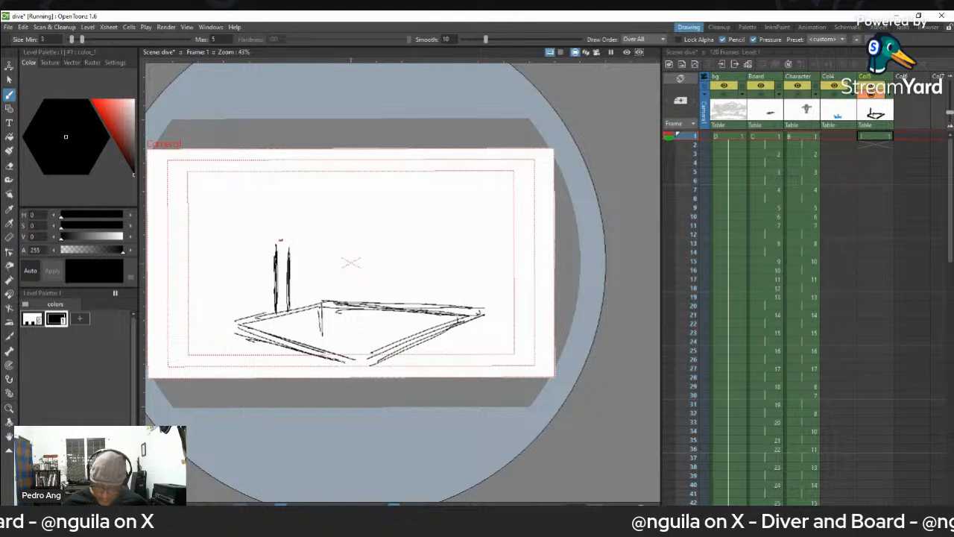
{"action": "left_click_drag", "start_coordinate": [276, 239], "coordinate": [277, 296]}
{"action": "left_click_drag", "start_coordinate": [278, 249], "coordinate": [292, 248]}
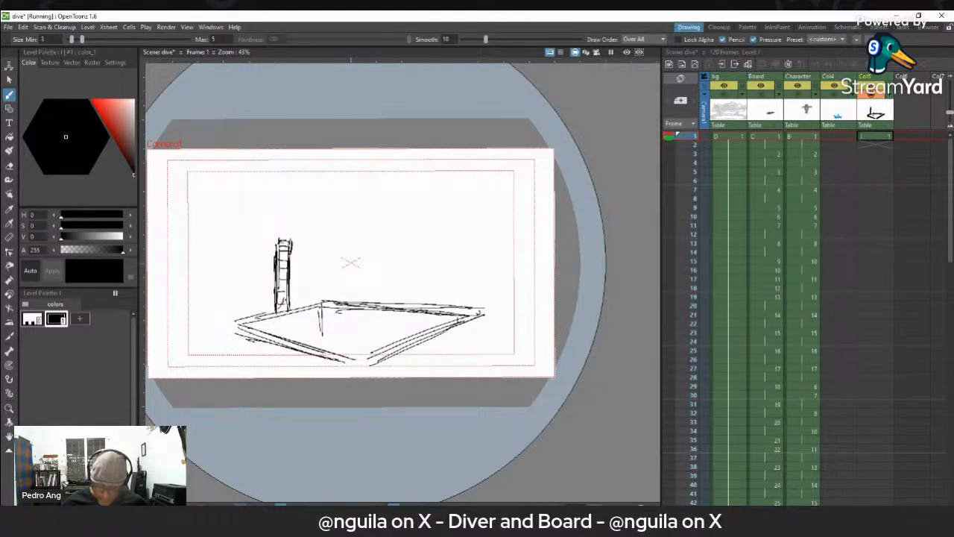
{"action": "scroll", "coordinate": [282, 237], "scroll_direction": "up", "scroll_amount": 2}
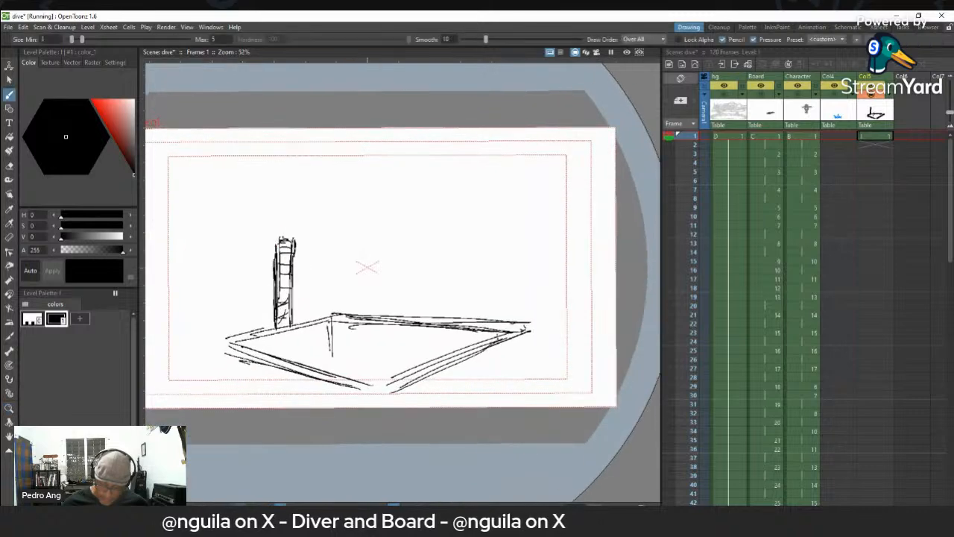
{"action": "mouse_move", "coordinate": [277, 243]}
{"action": "left_mouse_down"}
{"action": "mouse_move", "coordinate": [279, 227]}
{"action": "mouse_move", "coordinate": [294, 242]}
{"action": "left_mouse_up"}
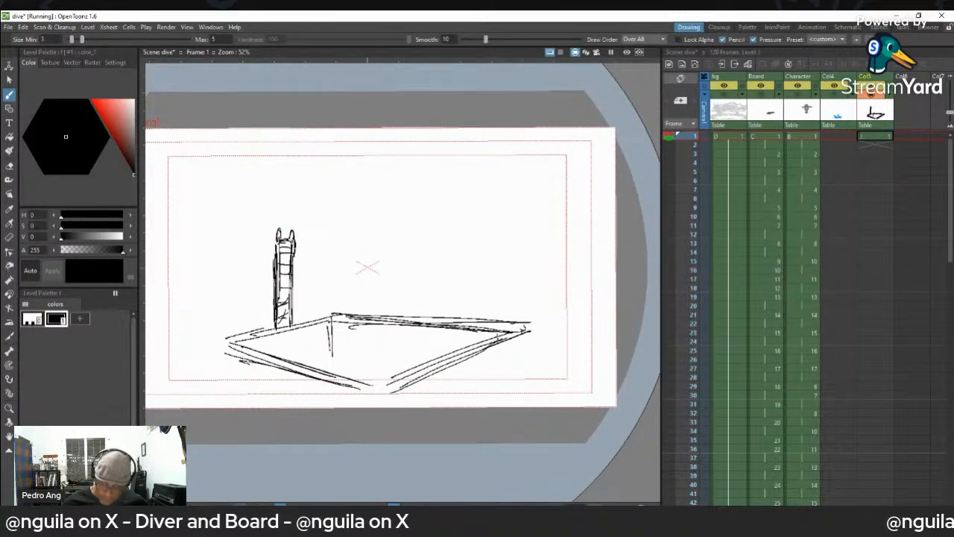
{"action": "mouse_move", "coordinate": [273, 287]}
{"action": "left_mouse_down"}
{"action": "mouse_move", "coordinate": [257, 329]}
{"action": "mouse_move", "coordinate": [279, 314]}
{"action": "left_mouse_up"}
{"action": "key", "text": "shift+space"}
{"action": "left_click_drag", "start_coordinate": [403, 265], "coordinate": [455, 230]}
{"action": "key", "text": "ctrl+space"}
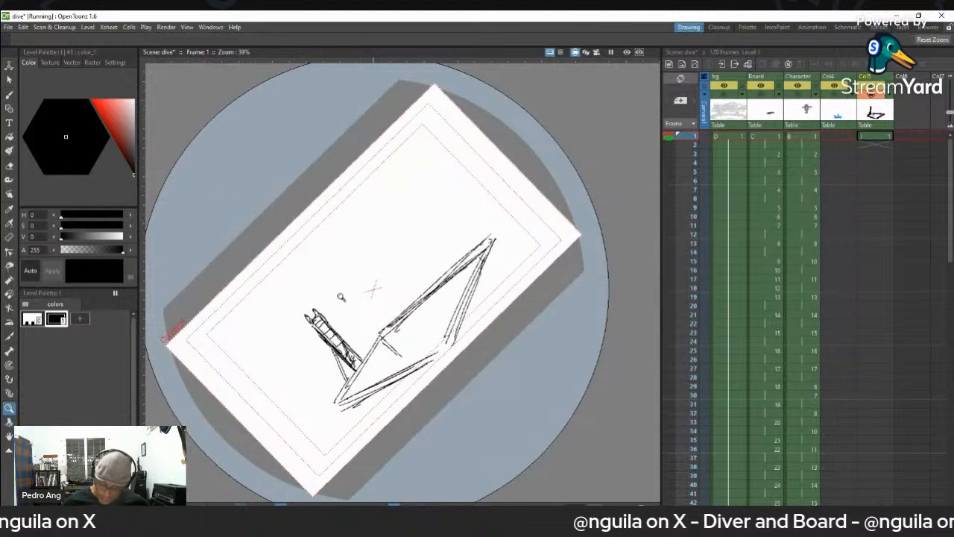
{"action": "left_click_drag", "start_coordinate": [324, 310], "coordinate": [357, 281]}
{"action": "mouse_move", "coordinate": [321, 310]}
{"action": "left_mouse_down"}
{"action": "mouse_move", "coordinate": [361, 277]}
{"action": "mouse_move", "coordinate": [341, 302]}
{"action": "mouse_move", "coordinate": [359, 291]}
{"action": "left_mouse_up"}
{"action": "mouse_move", "coordinate": [322, 318]}
{"action": "left_mouse_down"}
{"action": "mouse_move", "coordinate": [361, 290]}
{"action": "mouse_move", "coordinate": [328, 320]}
{"action": "mouse_move", "coordinate": [369, 272]}
{"action": "left_mouse_up"}
{"action": "key", "text": "ctrl+z"}
{"action": "key", "text": "ctrl+z"}
{"action": "key", "text": "ctrl+z"}
{"action": "key", "text": "ctrl+z"}
{"action": "key", "text": "ctrl+z"}
{"action": "key", "text": "ctrl+z"}
- Sketch a long tapered diving board projecting from the top of the ladder toward the pool
{"action": "mouse_move", "coordinate": [347, 293]}
{"action": "left_mouse_down"}
{"action": "mouse_move", "coordinate": [369, 276]}
{"action": "mouse_move", "coordinate": [312, 324]}
{"action": "mouse_move", "coordinate": [364, 322]}
{"action": "mouse_move", "coordinate": [364, 312]}
{"action": "left_mouse_up"}
{"action": "key", "text": "shift+space"}
{"action": "key", "text": "ctrl+space"}
{"action": "mouse_move", "coordinate": [426, 278]}
{"action": "left_mouse_down"}
{"action": "mouse_move", "coordinate": [428, 302]}
{"action": "mouse_move", "coordinate": [442, 271]}
{"action": "left_mouse_up"}
{"action": "key", "text": "shift+space"}
{"action": "key", "text": "ctrl+space"}
{"action": "left_click_drag", "start_coordinate": [472, 317], "coordinate": [481, 299]}
{"action": "key", "text": "space"}
{"action": "left_click_drag", "start_coordinate": [457, 299], "coordinate": [506, 271]}
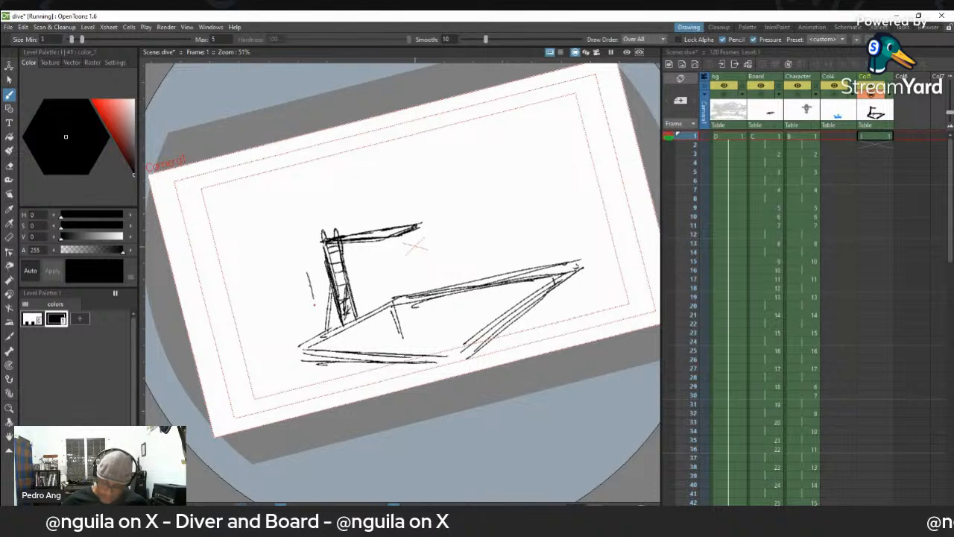
- Sketch the left background stands as long receding lines beside the ladder, with a slanted end descending to the board
{"action": "left_click_drag", "start_coordinate": [377, 272], "coordinate": [372, 249]}
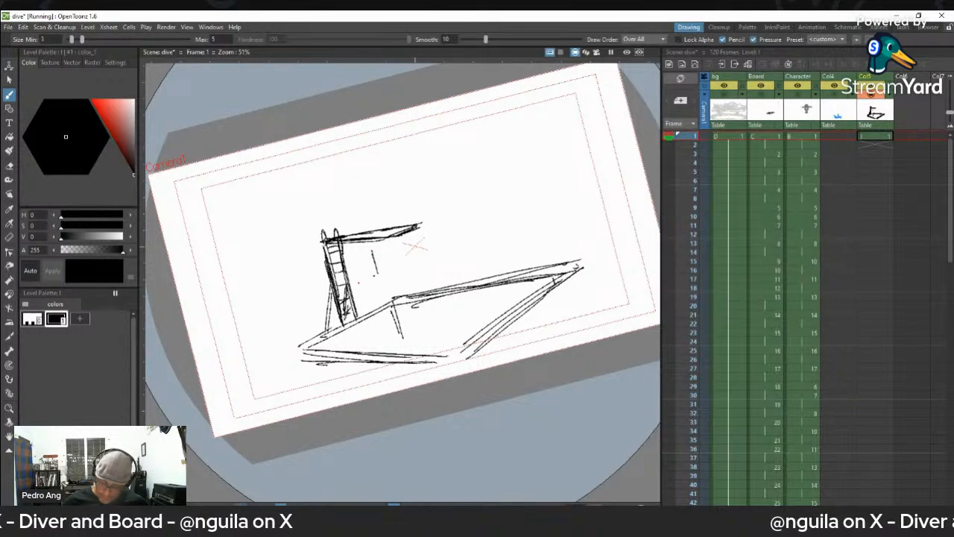
{"action": "mouse_move", "coordinate": [328, 290]}
{"action": "left_mouse_down"}
{"action": "mouse_move", "coordinate": [205, 343]}
{"action": "mouse_move", "coordinate": [228, 328]}
{"action": "left_mouse_up"}
{"action": "left_click_drag", "start_coordinate": [299, 274], "coordinate": [195, 307]}
{"action": "left_click_drag", "start_coordinate": [296, 196], "coordinate": [356, 232]}
{"action": "left_click_drag", "start_coordinate": [274, 210], "coordinate": [224, 216]}
{"action": "mouse_move", "coordinate": [195, 221]}
{"action": "left_mouse_down"}
{"action": "mouse_move", "coordinate": [161, 228]}
{"action": "mouse_move", "coordinate": [271, 207]}
{"action": "left_mouse_up"}
- Sketch the right background stands with a slanted near end, a long top edge and a roughly parallel line below
{"action": "left_click_drag", "start_coordinate": [376, 229], "coordinate": [378, 185]}
{"action": "key", "text": "ctrl+z"}
{"action": "left_click_drag", "start_coordinate": [387, 218], "coordinate": [396, 173]}
{"action": "left_click_drag", "start_coordinate": [418, 168], "coordinate": [596, 121]}
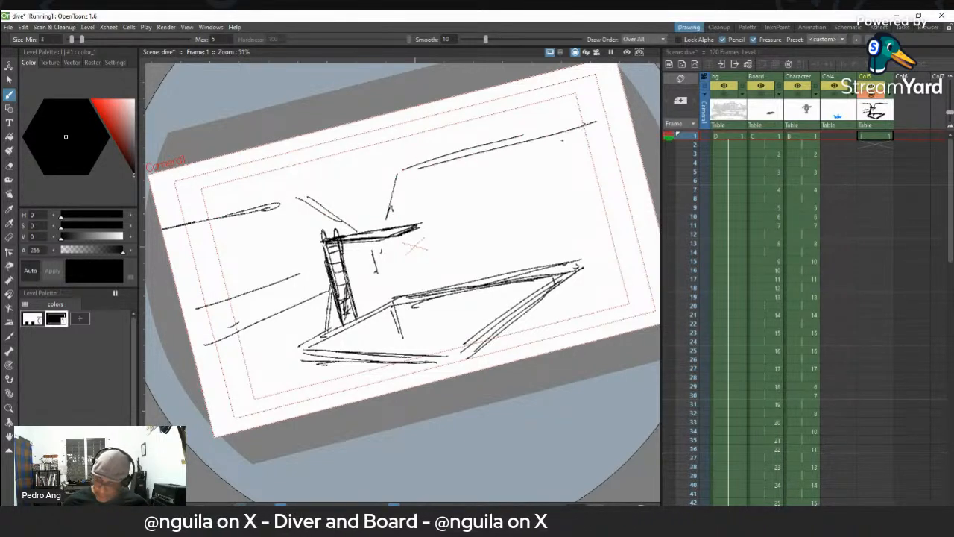
{"action": "left_click_drag", "start_coordinate": [425, 232], "coordinate": [573, 193]}
{"action": "left_click_drag", "start_coordinate": [453, 225], "coordinate": [585, 190]}
- Close the far end of the right stands with angled strokes, add their base line and reinforce the top edge
{"action": "left_click_drag", "start_coordinate": [614, 113], "coordinate": [603, 180]}
{"action": "left_click_drag", "start_coordinate": [606, 191], "coordinate": [613, 224]}
{"action": "mouse_move", "coordinate": [384, 270]}
{"action": "left_mouse_down"}
{"action": "mouse_move", "coordinate": [585, 230]}
{"action": "mouse_move", "coordinate": [383, 265]}
{"action": "left_mouse_up"}
{"action": "left_click_drag", "start_coordinate": [613, 115], "coordinate": [631, 170]}
{"action": "left_click_drag", "start_coordinate": [615, 119], "coordinate": [635, 175]}
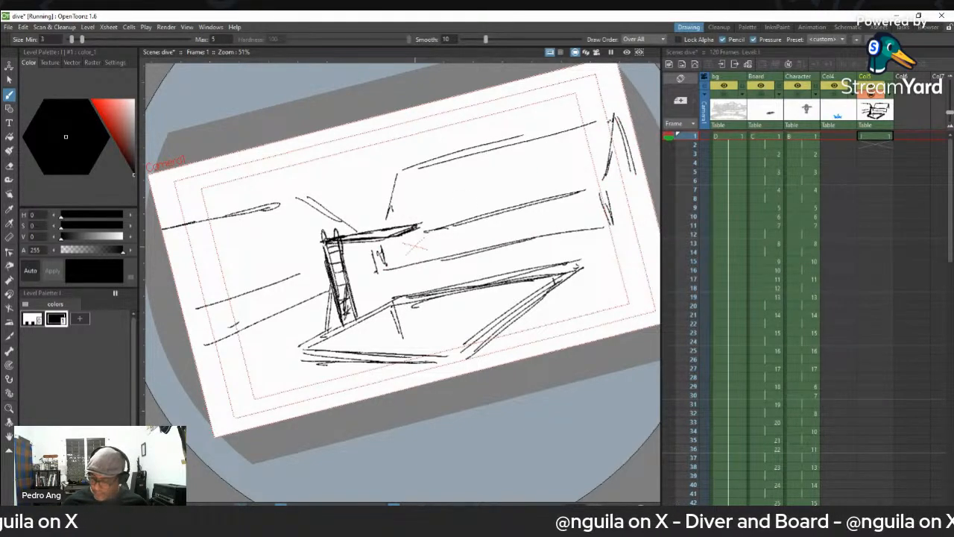
{"action": "left_click_drag", "start_coordinate": [414, 173], "coordinate": [560, 134]}
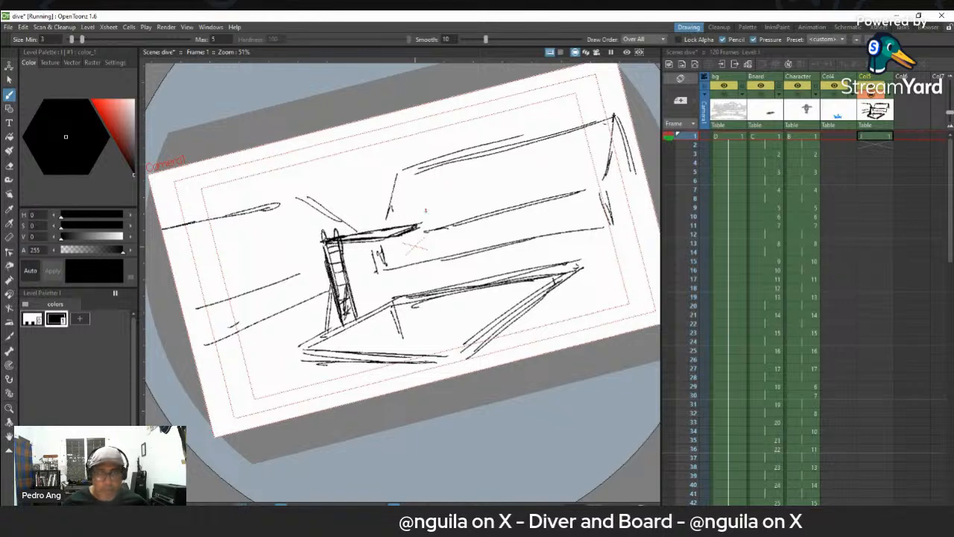
- Add small crowd marks to both stands and a wavy cloud-like outline between them behind the diving board
{"action": "left_click_drag", "start_coordinate": [409, 179], "coordinate": [421, 178]}
{"action": "mouse_move", "coordinate": [425, 176]}
{"action": "left_mouse_down"}
{"action": "mouse_move", "coordinate": [452, 183]}
{"action": "mouse_move", "coordinate": [489, 166]}
{"action": "left_mouse_up"}
{"action": "mouse_move", "coordinate": [281, 210]}
{"action": "left_mouse_down"}
{"action": "mouse_move", "coordinate": [292, 214]}
{"action": "mouse_move", "coordinate": [272, 221]}
{"action": "left_mouse_up"}
{"action": "mouse_move", "coordinate": [272, 225]}
{"action": "left_mouse_down"}
{"action": "mouse_move", "coordinate": [298, 239]}
{"action": "mouse_move", "coordinate": [312, 223]}
{"action": "mouse_move", "coordinate": [313, 257]}
{"action": "left_mouse_up"}
{"action": "mouse_move", "coordinate": [312, 220]}
{"action": "left_mouse_down"}
{"action": "mouse_move", "coordinate": [330, 182]}
{"action": "mouse_move", "coordinate": [359, 175]}
{"action": "mouse_move", "coordinate": [389, 179]}
{"action": "mouse_move", "coordinate": [377, 234]}
{"action": "left_mouse_up"}
{"action": "left_click", "coordinate": [398, 214]}
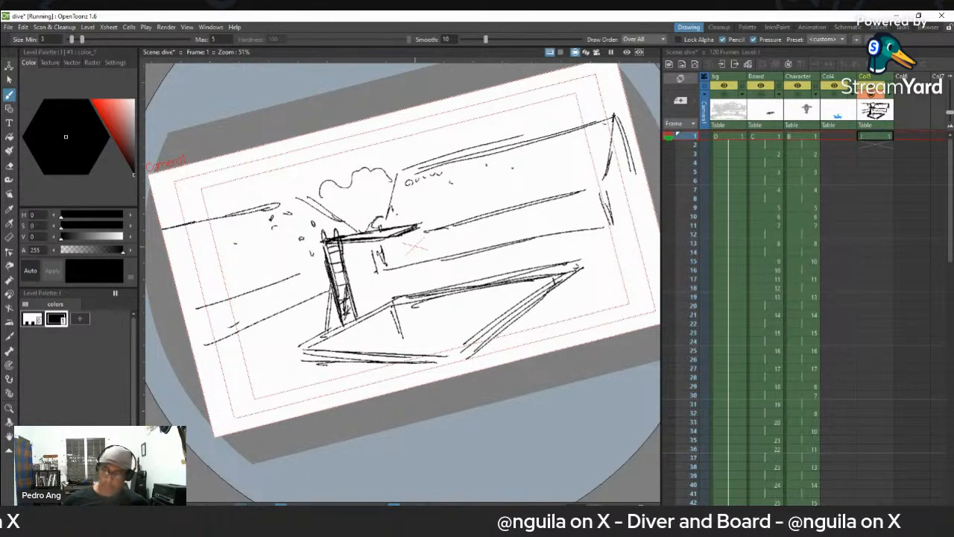
- Add a few strokes at the far end of the right stands and handwrite the title "Layout" above them
{"action": "mouse_move", "coordinate": [621, 130]}
{"action": "left_mouse_down"}
{"action": "mouse_move", "coordinate": [636, 189]}
{"action": "mouse_move", "coordinate": [619, 220]}
{"action": "left_mouse_up"}
{"action": "mouse_move", "coordinate": [542, 87]}
{"action": "left_mouse_down"}
{"action": "mouse_move", "coordinate": [545, 98]}
{"action": "mouse_move", "coordinate": [568, 104]}
{"action": "mouse_move", "coordinate": [571, 85]}
{"action": "mouse_move", "coordinate": [586, 84]}
{"action": "left_mouse_up"}
{"action": "left_click_drag", "start_coordinate": [586, 73], "coordinate": [591, 85]}
{"action": "left_click_drag", "start_coordinate": [585, 75], "coordinate": [597, 74]}
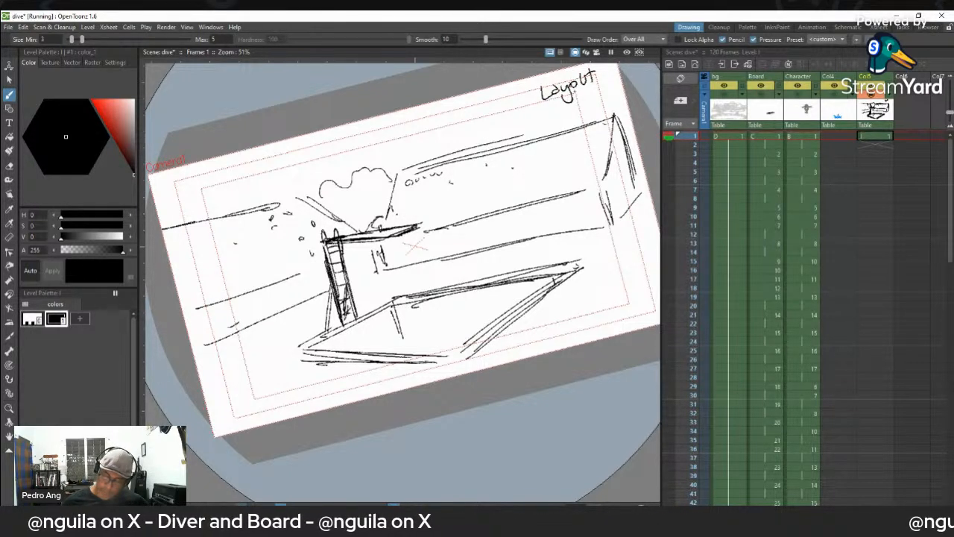
- Sketch a small diver standing near the end of the board and label the figure "Diver 1"
{"action": "mouse_move", "coordinate": [379, 204]}
{"action": "left_mouse_down"}
{"action": "mouse_move", "coordinate": [398, 228]}
{"action": "mouse_move", "coordinate": [390, 232]}
{"action": "mouse_move", "coordinate": [403, 235]}
{"action": "mouse_move", "coordinate": [379, 192]}
{"action": "mouse_move", "coordinate": [386, 189]}
{"action": "mouse_move", "coordinate": [394, 234]}
{"action": "mouse_move", "coordinate": [395, 217]}
{"action": "left_mouse_up"}
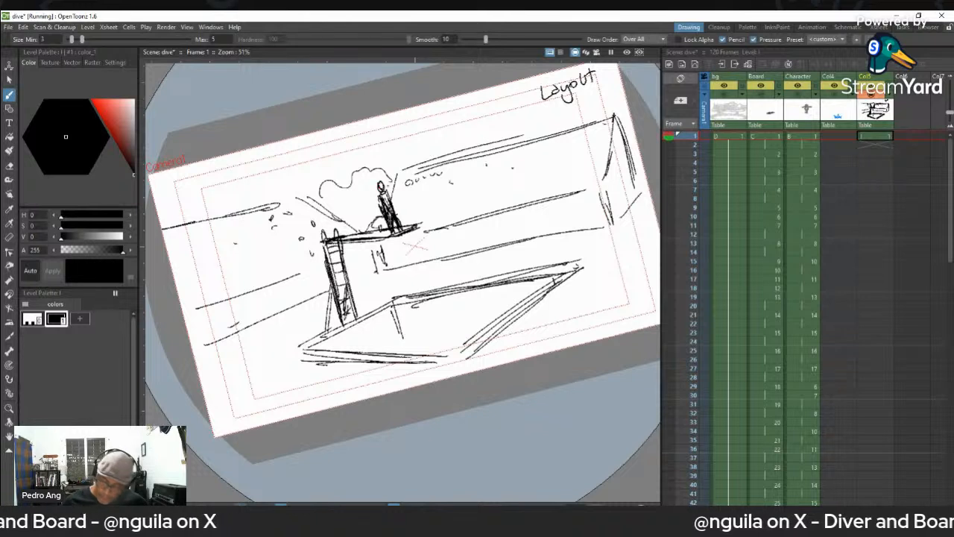
{"action": "left_click_drag", "start_coordinate": [386, 192], "coordinate": [394, 225]}
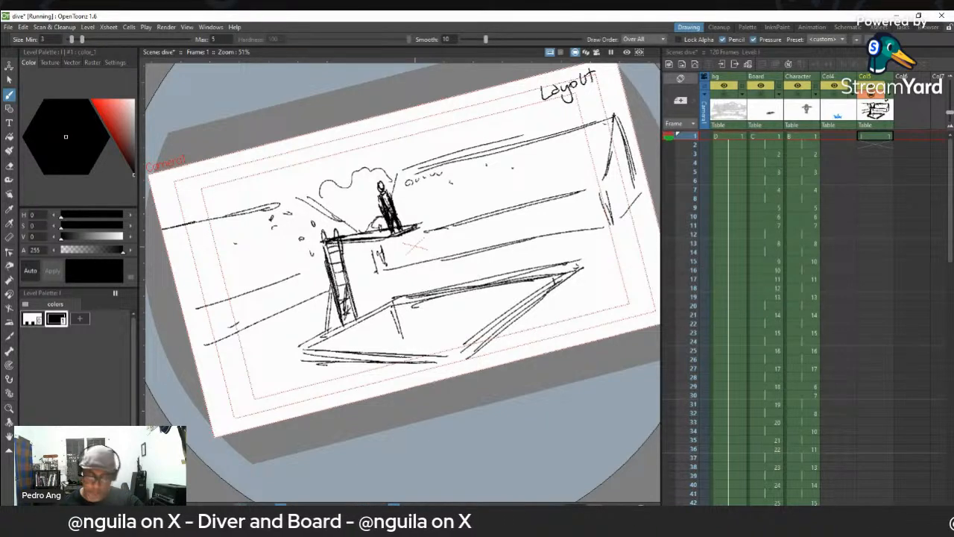
{"action": "left_click_drag", "start_coordinate": [397, 203], "coordinate": [405, 214]}
{"action": "mouse_move", "coordinate": [406, 200]}
{"action": "left_mouse_down"}
{"action": "mouse_move", "coordinate": [410, 208]}
{"action": "mouse_move", "coordinate": [429, 188]}
{"action": "mouse_move", "coordinate": [445, 207]}
{"action": "left_mouse_up"}
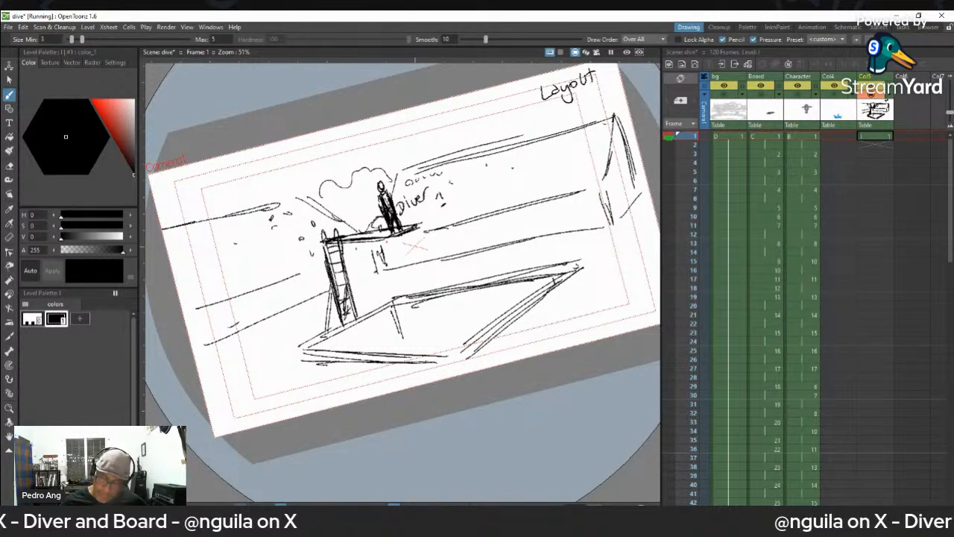
- Handwrite "board" beneath the diving board and "BG" above the right stands
{"action": "mouse_move", "coordinate": [405, 238]}
{"action": "left_mouse_down"}
{"action": "mouse_move", "coordinate": [425, 255]}
{"action": "mouse_move", "coordinate": [441, 250]}
{"action": "mouse_move", "coordinate": [446, 230]}
{"action": "left_mouse_up"}
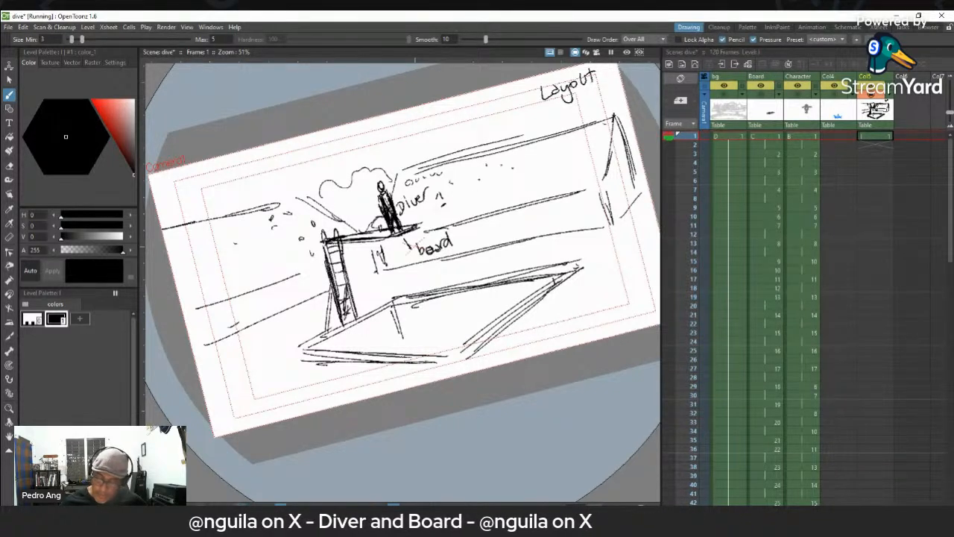
{"action": "left_click_drag", "start_coordinate": [423, 145], "coordinate": [430, 160]}
{"action": "mouse_move", "coordinate": [443, 140]}
{"action": "left_mouse_down"}
{"action": "mouse_move", "coordinate": [436, 147]}
{"action": "mouse_move", "coordinate": [446, 150]}
{"action": "left_mouse_up"}
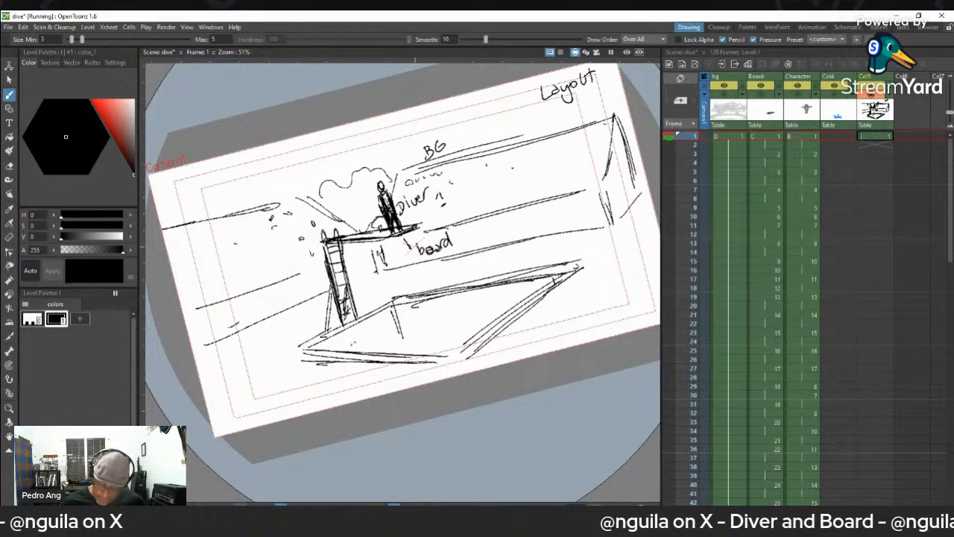
{"action": "left_click_drag", "start_coordinate": [340, 351], "coordinate": [397, 318]}
{"action": "mouse_move", "coordinate": [345, 349]}
{"action": "left_mouse_down"}
{"action": "mouse_move", "coordinate": [415, 306]}
{"action": "mouse_move", "coordinate": [469, 302]}
{"action": "left_mouse_up"}
{"action": "left_click_drag", "start_coordinate": [394, 319], "coordinate": [526, 293]}
{"action": "key", "text": "ctrl+z"}
{"action": "key", "text": "ctrl+z"}
{"action": "key", "text": "ctrl+z"}
{"action": "key", "text": "ctrl+z"}
{"action": "key", "text": "ctrl+z"}
{"action": "key", "text": "ctrl+z"}
{"action": "key", "text": "ctrl+z"}
{"action": "key", "text": "ctrl+z"}
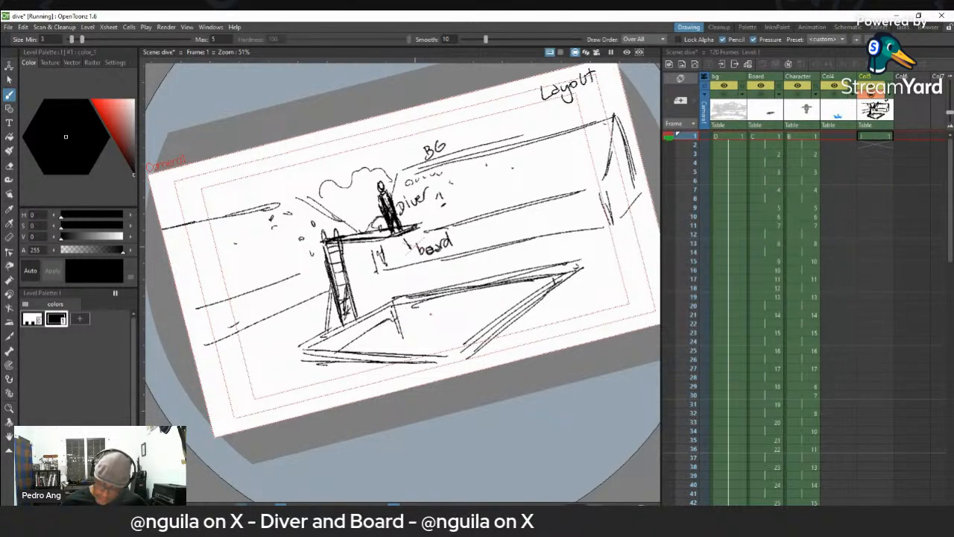
{"action": "left_click_drag", "start_coordinate": [435, 147], "coordinate": [440, 147]}
{"action": "key", "text": "ctrl+z"}
- Sketch the water's edge along the inner pool walls and add curved ripples on the water surface
{"action": "mouse_move", "coordinate": [337, 344]}
{"action": "left_mouse_down"}
{"action": "mouse_move", "coordinate": [395, 312]}
{"action": "mouse_move", "coordinate": [511, 294]}
{"action": "mouse_move", "coordinate": [443, 306]}
{"action": "left_mouse_up"}
{"action": "mouse_move", "coordinate": [535, 289]}
{"action": "left_mouse_down"}
{"action": "mouse_move", "coordinate": [395, 310]}
{"action": "mouse_move", "coordinate": [329, 351]}
{"action": "left_mouse_up"}
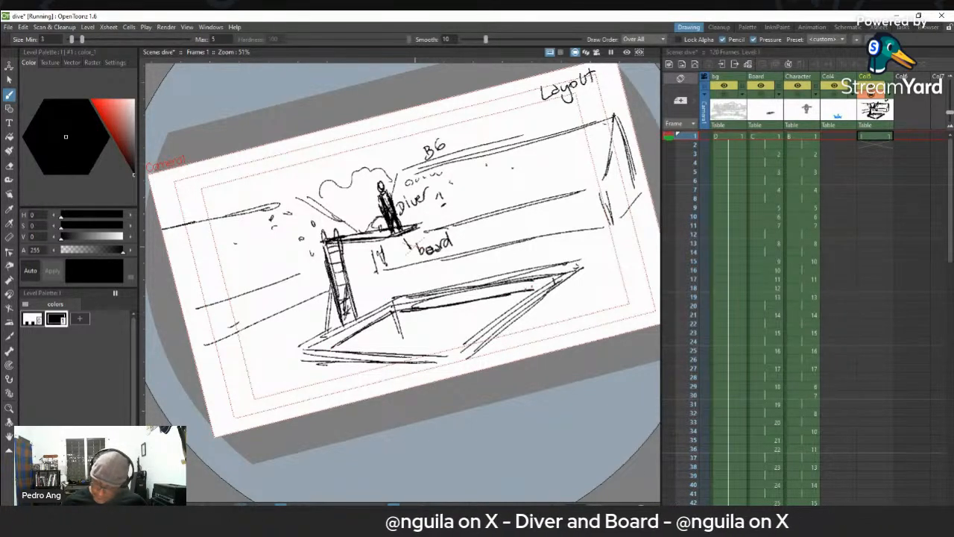
{"action": "mouse_move", "coordinate": [432, 323]}
{"action": "left_mouse_down"}
{"action": "mouse_move", "coordinate": [456, 320]}
{"action": "mouse_move", "coordinate": [439, 317]}
{"action": "mouse_move", "coordinate": [411, 340]}
{"action": "mouse_move", "coordinate": [375, 341]}
{"action": "left_mouse_up"}
{"action": "left_click_drag", "start_coordinate": [489, 309], "coordinate": [476, 317]}
{"action": "left_click_drag", "start_coordinate": [355, 339], "coordinate": [364, 340]}
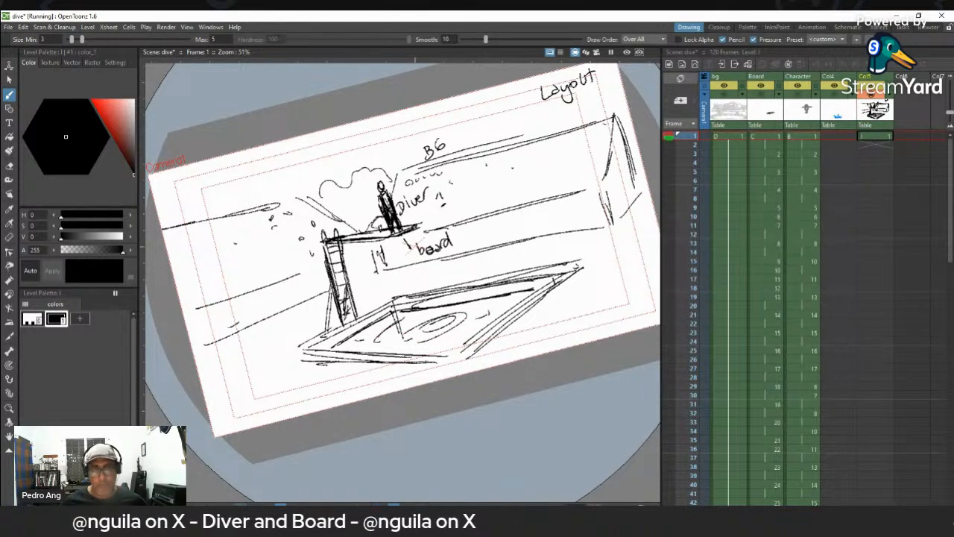
{"action": "left_click_drag", "start_coordinate": [534, 288], "coordinate": [539, 288]}
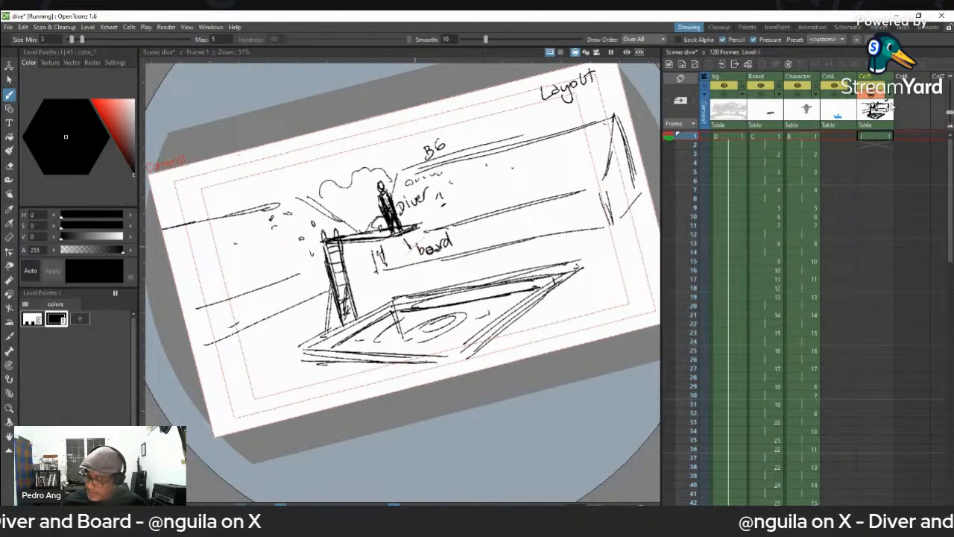
- Start a new drawing in frame 1 of Col6 with a short vertical stroke above the stands
{"action": "left_click", "coordinate": [911, 137]}
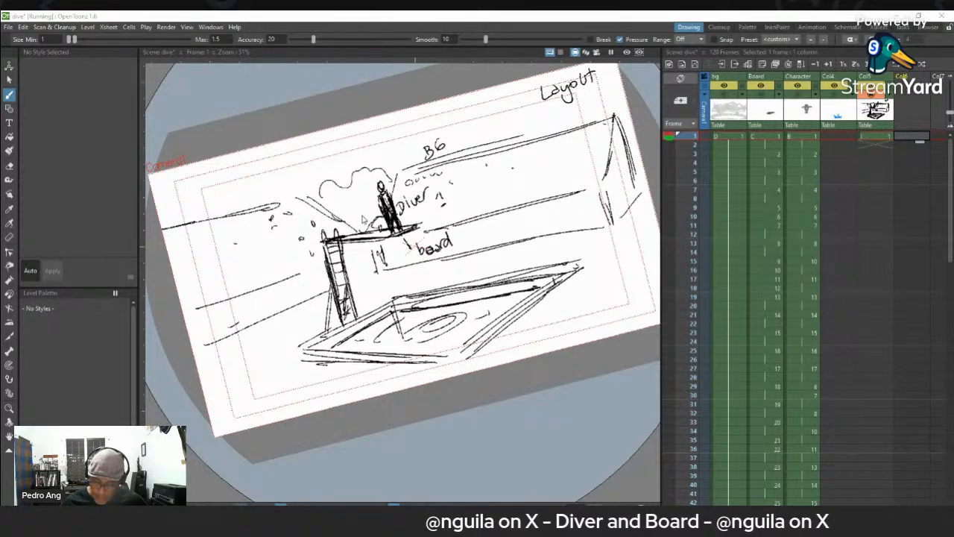
{"action": "left_click", "coordinate": [300, 273]}
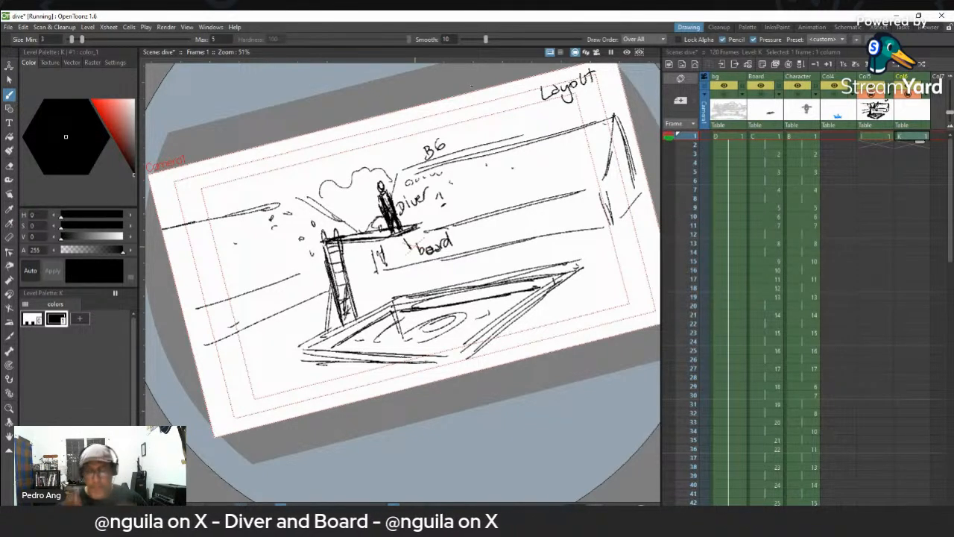
{"action": "left_click_drag", "start_coordinate": [478, 102], "coordinate": [487, 131]}
- Hide the layout drawing in Col5 and erase the short vertical stroke from the Col6 drawing
{"action": "left_click", "coordinate": [873, 136]}
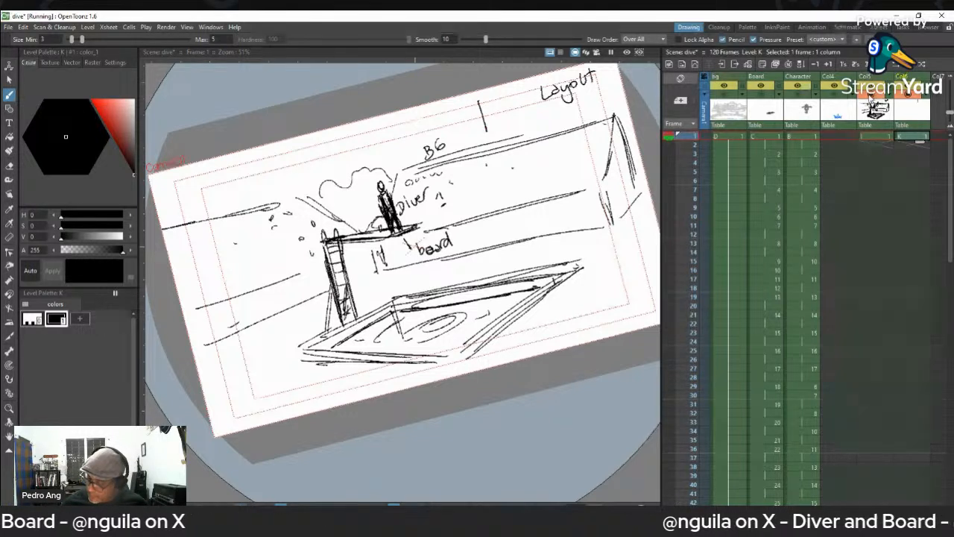
{"action": "left_click", "coordinate": [871, 94]}
{"action": "key", "text": "a"}
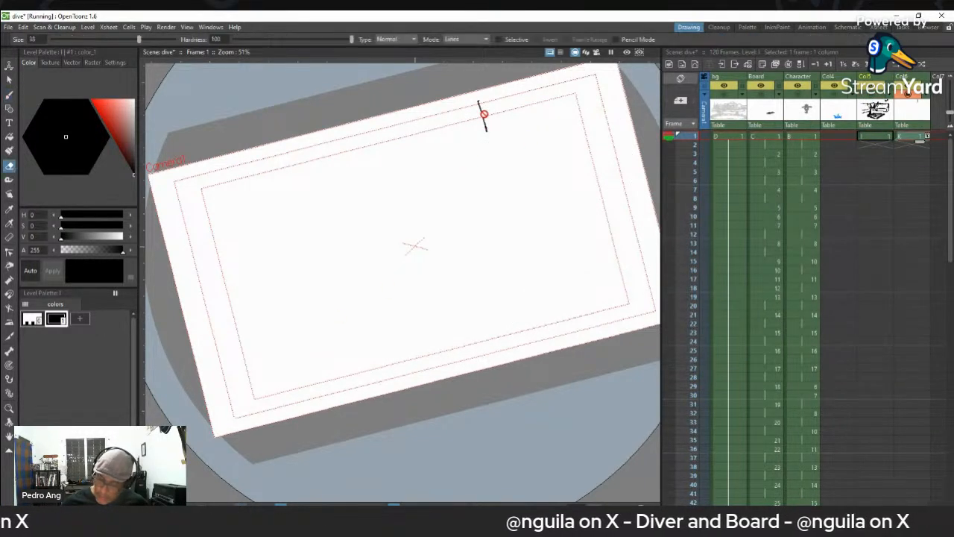
{"action": "left_click", "coordinate": [918, 139]}
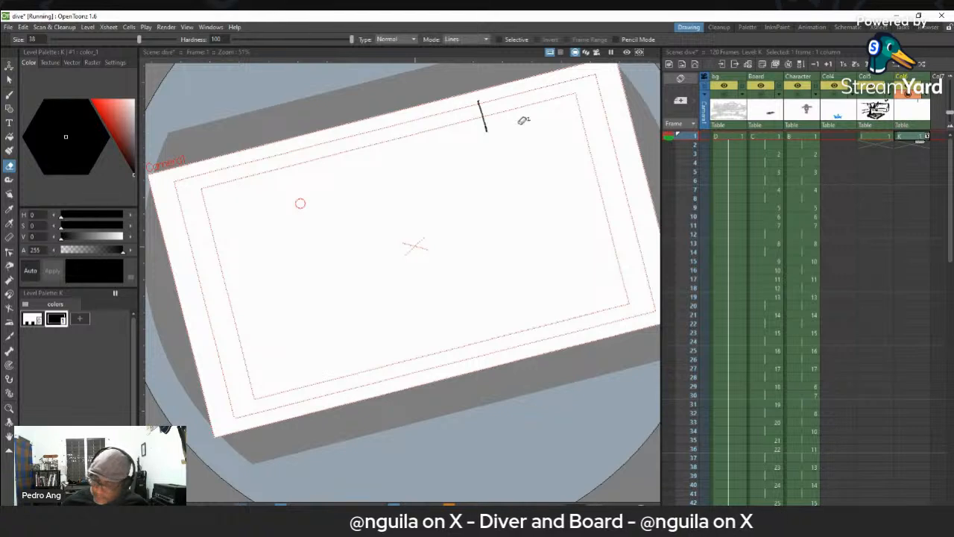
{"action": "left_click_drag", "start_coordinate": [483, 119], "coordinate": [480, 114]}
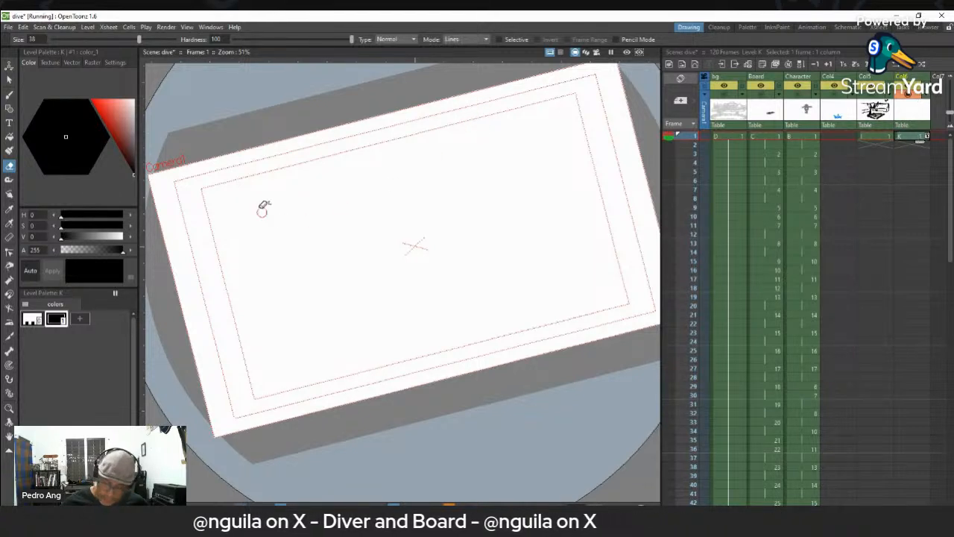
- Draw a vertical timing line with end ticks at the upper left of the sheet and label its top "A Idle"
{"action": "key", "text": "b"}
{"action": "mouse_move", "coordinate": [237, 189]}
{"action": "left_mouse_down"}
{"action": "mouse_move", "coordinate": [256, 256]}
{"action": "mouse_move", "coordinate": [267, 252]}
{"action": "mouse_move", "coordinate": [241, 184]}
{"action": "mouse_move", "coordinate": [252, 184]}
{"action": "left_mouse_up"}
{"action": "left_click_drag", "start_coordinate": [246, 182], "coordinate": [287, 173]}
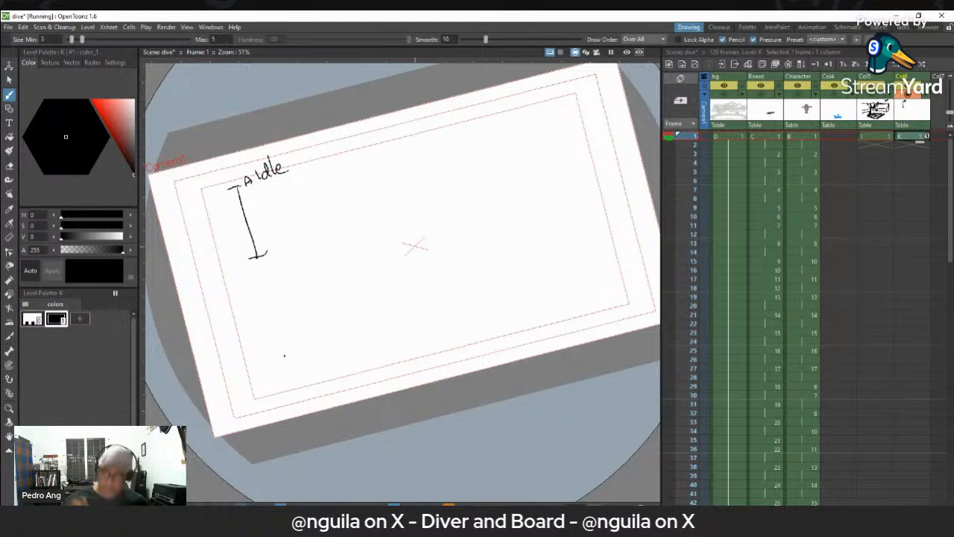
{"action": "left_click", "coordinate": [265, 237]}
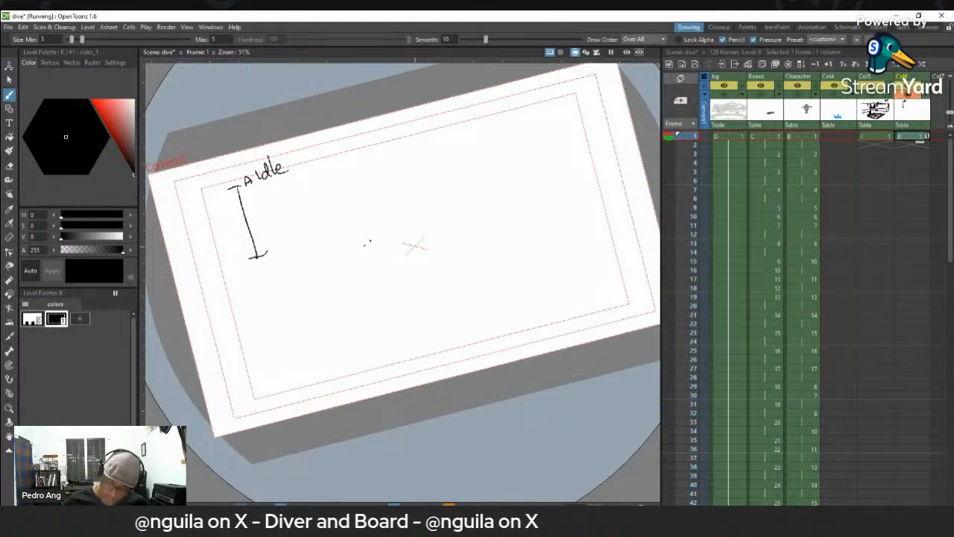
- Sketch a standing diver with outstretched arms beside the timing line and label the pose "Idle"
{"action": "mouse_move", "coordinate": [334, 170]}
{"action": "left_mouse_down"}
{"action": "mouse_move", "coordinate": [347, 217]}
{"action": "mouse_move", "coordinate": [358, 219]}
{"action": "left_mouse_up"}
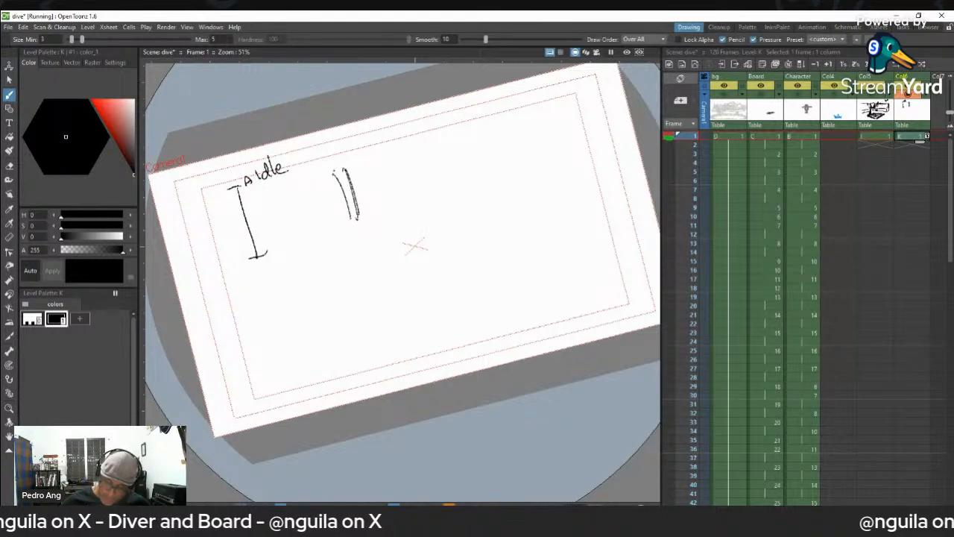
{"action": "mouse_move", "coordinate": [337, 168]}
{"action": "left_mouse_down"}
{"action": "mouse_move", "coordinate": [304, 180]}
{"action": "mouse_move", "coordinate": [366, 160]}
{"action": "left_mouse_up"}
{"action": "left_click_drag", "start_coordinate": [355, 217], "coordinate": [365, 220]}
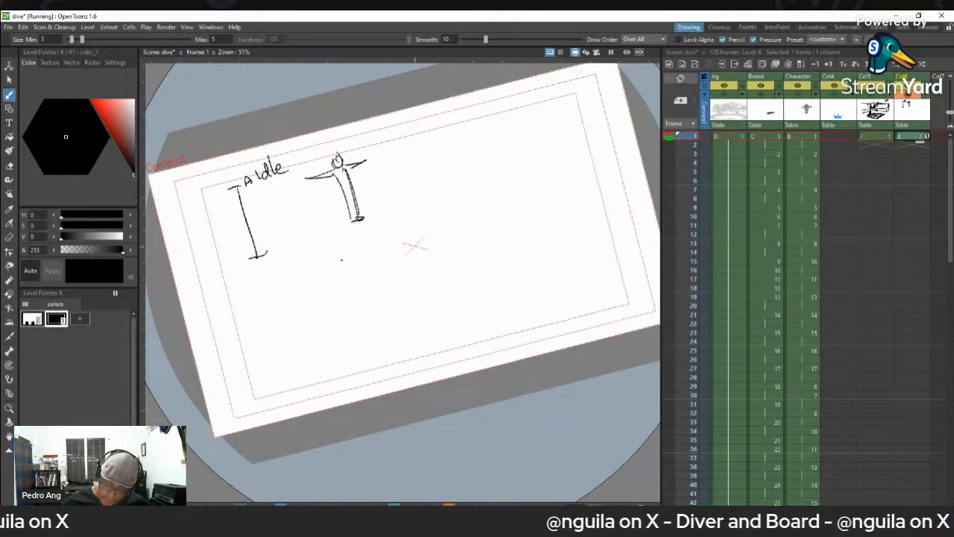
{"action": "mouse_move", "coordinate": [359, 147]}
{"action": "left_mouse_down"}
{"action": "mouse_move", "coordinate": [356, 158]}
{"action": "mouse_move", "coordinate": [366, 154]}
{"action": "left_mouse_up"}
{"action": "mouse_move", "coordinate": [375, 138]}
{"action": "left_mouse_down"}
{"action": "mouse_move", "coordinate": [374, 153]}
{"action": "mouse_move", "coordinate": [385, 152]}
{"action": "left_mouse_up"}
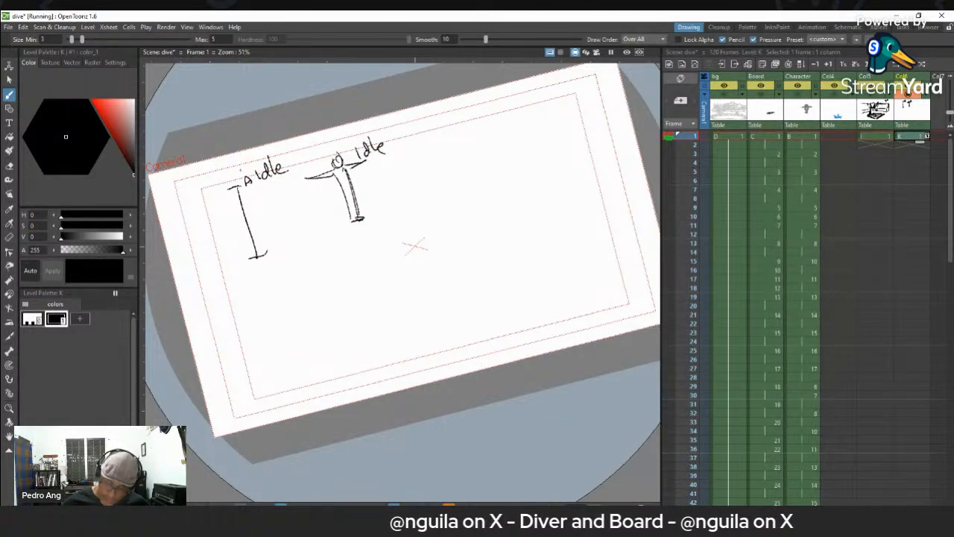
- Handwrite "crouching" beside the lower end of the timing line
{"action": "mouse_move", "coordinate": [278, 248]}
{"action": "left_mouse_down"}
{"action": "mouse_move", "coordinate": [276, 258]}
{"action": "mouse_move", "coordinate": [297, 243]}
{"action": "left_mouse_up"}
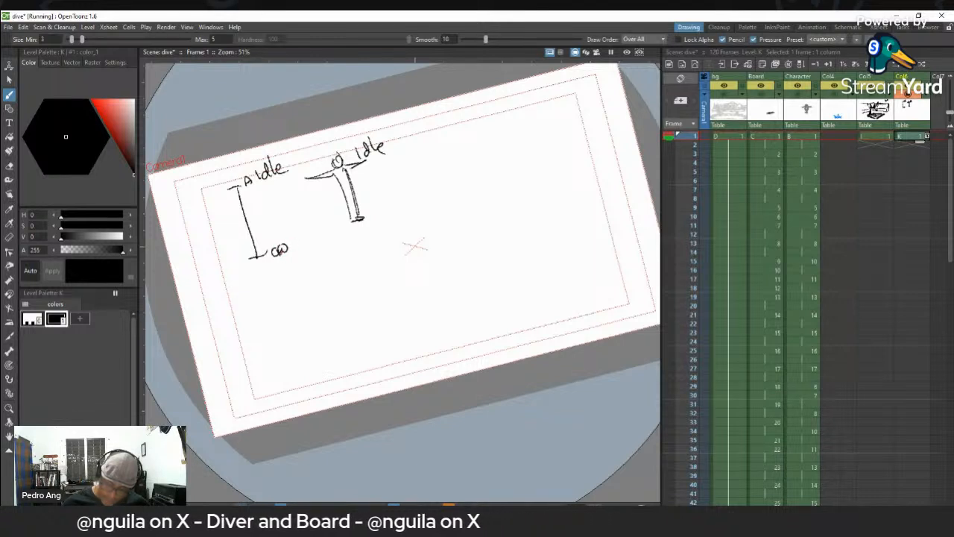
{"action": "key", "text": "e"}
{"action": "mouse_move", "coordinate": [283, 247]}
{"action": "left_mouse_down"}
{"action": "mouse_move", "coordinate": [294, 241]}
{"action": "mouse_move", "coordinate": [276, 254]}
{"action": "mouse_move", "coordinate": [331, 223]}
{"action": "mouse_move", "coordinate": [338, 239]}
{"action": "left_mouse_up"}
{"action": "key", "text": "v"}
- Sketch a crouching diver with bent knees to the right of the idle figure and label the pose "crouch"
{"action": "key", "text": "b"}
{"action": "mouse_move", "coordinate": [424, 172]}
{"action": "left_mouse_down"}
{"action": "mouse_move", "coordinate": [450, 171]}
{"action": "mouse_move", "coordinate": [428, 161]}
{"action": "mouse_move", "coordinate": [437, 173]}
{"action": "mouse_move", "coordinate": [424, 176]}
{"action": "left_mouse_up"}
{"action": "mouse_move", "coordinate": [442, 161]}
{"action": "left_mouse_down"}
{"action": "mouse_move", "coordinate": [418, 175]}
{"action": "mouse_move", "coordinate": [447, 139]}
{"action": "mouse_move", "coordinate": [443, 164]}
{"action": "mouse_move", "coordinate": [419, 195]}
{"action": "left_mouse_up"}
{"action": "mouse_move", "coordinate": [419, 195]}
{"action": "left_mouse_down"}
{"action": "mouse_move", "coordinate": [443, 192]}
{"action": "mouse_move", "coordinate": [428, 195]}
{"action": "mouse_move", "coordinate": [427, 183]}
{"action": "left_mouse_up"}
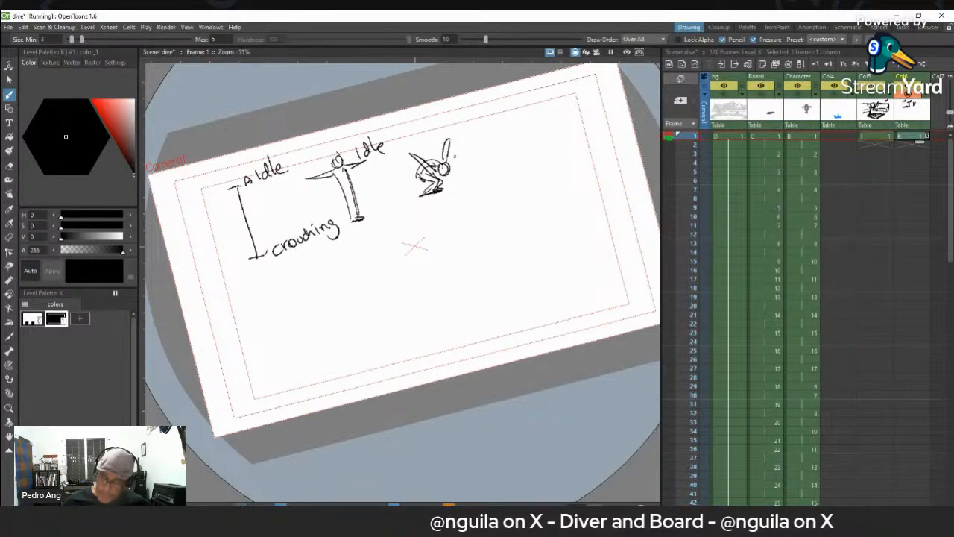
{"action": "mouse_move", "coordinate": [460, 130]}
{"action": "left_mouse_down"}
{"action": "mouse_move", "coordinate": [456, 140]}
{"action": "mouse_move", "coordinate": [487, 125]}
{"action": "left_mouse_up"}
{"action": "left_click_drag", "start_coordinate": [495, 121], "coordinate": [493, 131]}
{"action": "left_click_drag", "start_coordinate": [493, 124], "coordinate": [503, 132]}
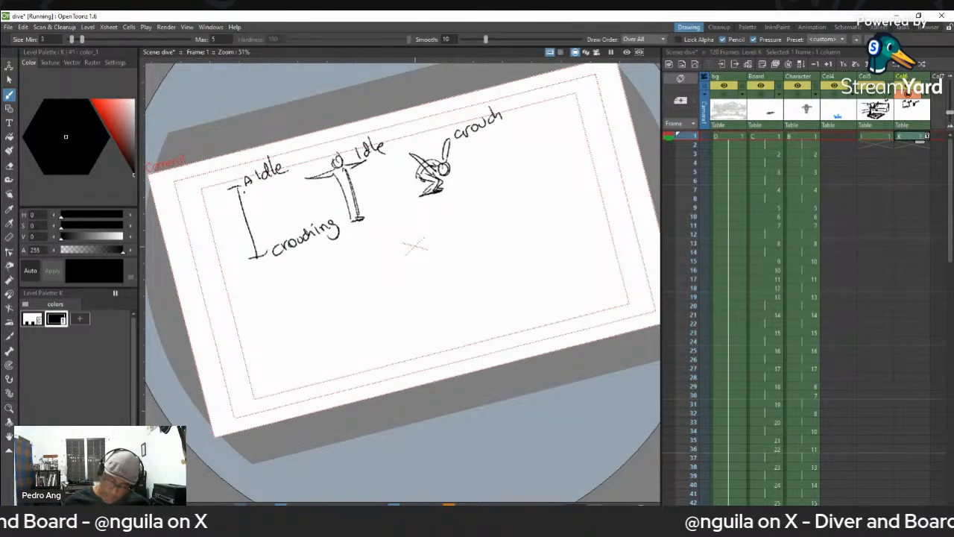
- Add intermediate tick marks spaced closer toward the lower end of the timing line and label the crouching end "B"
{"action": "mouse_move", "coordinate": [240, 218]}
{"action": "left_mouse_down"}
{"action": "mouse_move", "coordinate": [253, 217]}
{"action": "mouse_move", "coordinate": [263, 245]}
{"action": "left_mouse_up"}
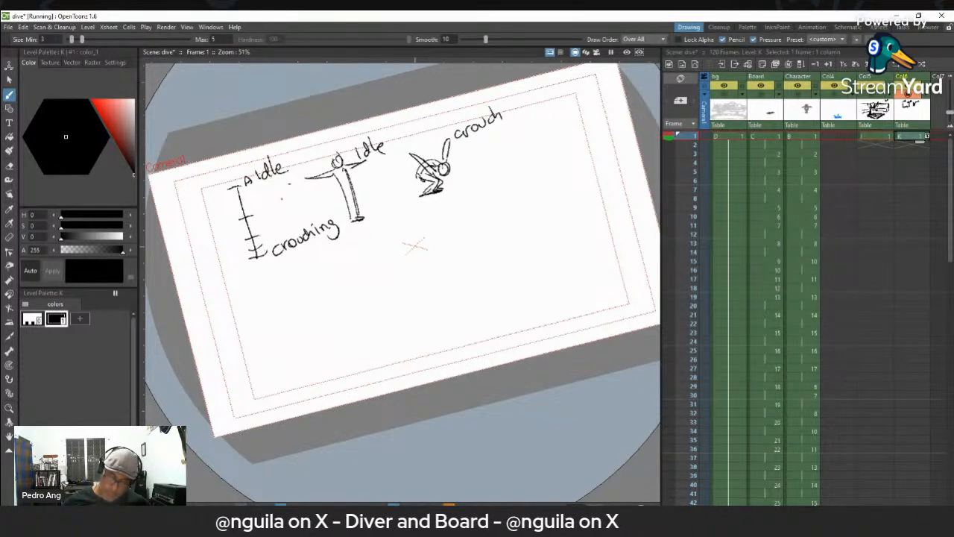
{"action": "left_click_drag", "start_coordinate": [268, 249], "coordinate": [270, 262]}
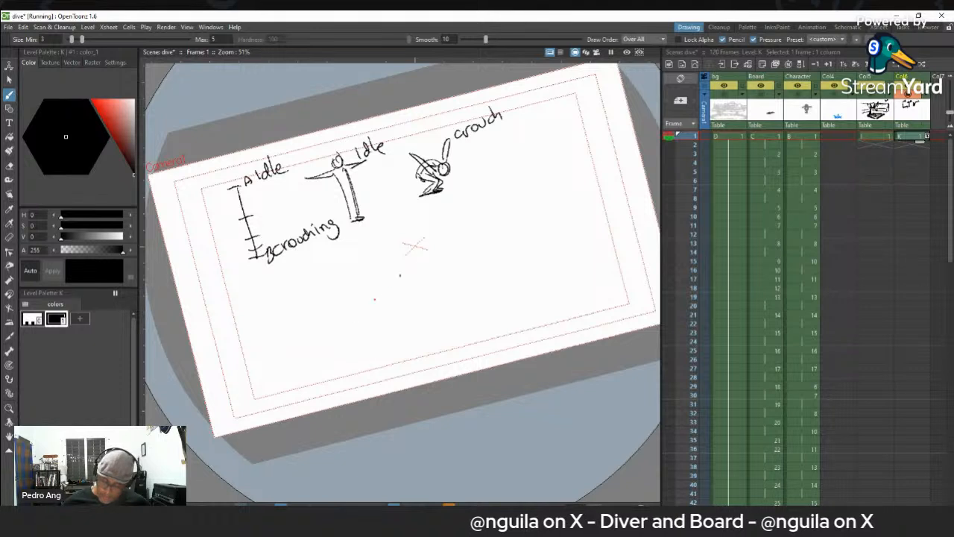
{"action": "left_click", "coordinate": [929, 139]}
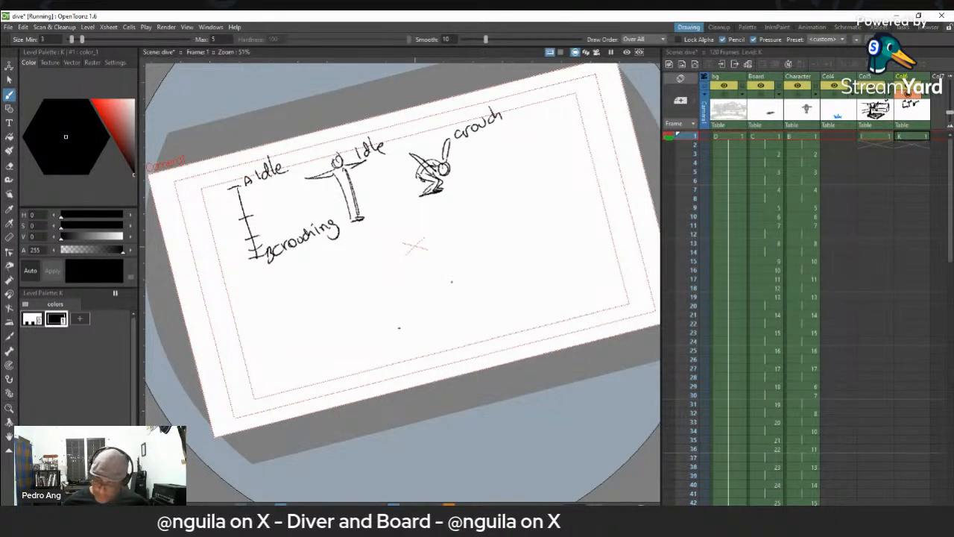
- Sketch a second standing diver with raised arms below the idle figure in frame 1 of Col6
{"action": "left_click_drag", "start_coordinate": [349, 270], "coordinate": [368, 315]}
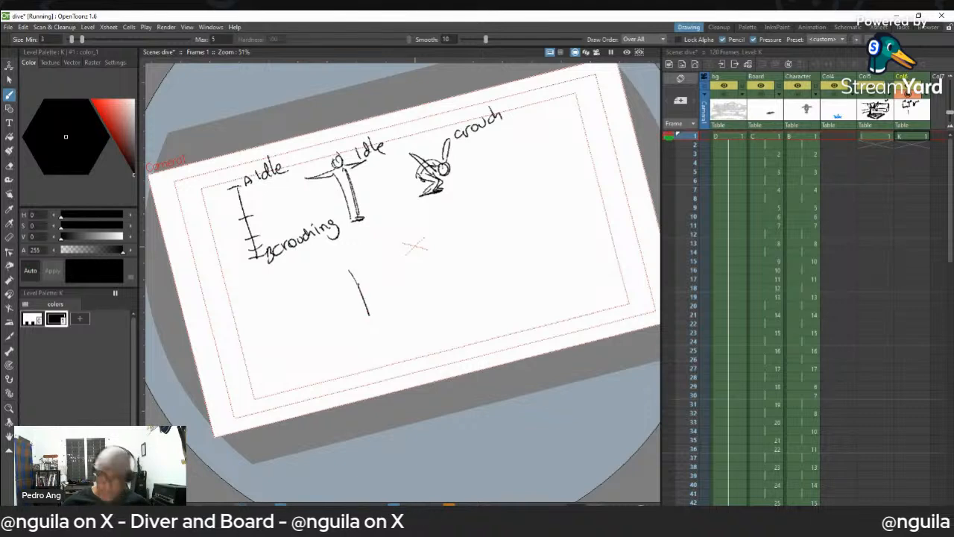
{"action": "mouse_move", "coordinate": [347, 269]}
{"action": "left_mouse_down"}
{"action": "mouse_move", "coordinate": [373, 323]}
{"action": "mouse_move", "coordinate": [376, 313]}
{"action": "left_mouse_up"}
{"action": "mouse_move", "coordinate": [361, 267]}
{"action": "left_mouse_down"}
{"action": "mouse_move", "coordinate": [380, 320]}
{"action": "mouse_move", "coordinate": [391, 316]}
{"action": "mouse_move", "coordinate": [375, 322]}
{"action": "mouse_move", "coordinate": [386, 320]}
{"action": "mouse_move", "coordinate": [338, 269]}
{"action": "mouse_move", "coordinate": [325, 269]}
{"action": "mouse_move", "coordinate": [348, 267]}
{"action": "left_mouse_up"}
{"action": "mouse_move", "coordinate": [357, 260]}
{"action": "left_mouse_down"}
{"action": "mouse_move", "coordinate": [368, 243]}
{"action": "mouse_move", "coordinate": [362, 259]}
{"action": "left_mouse_up"}
{"action": "left_click_drag", "start_coordinate": [369, 246], "coordinate": [353, 265]}
{"action": "left_click_drag", "start_coordinate": [354, 265], "coordinate": [351, 252]}
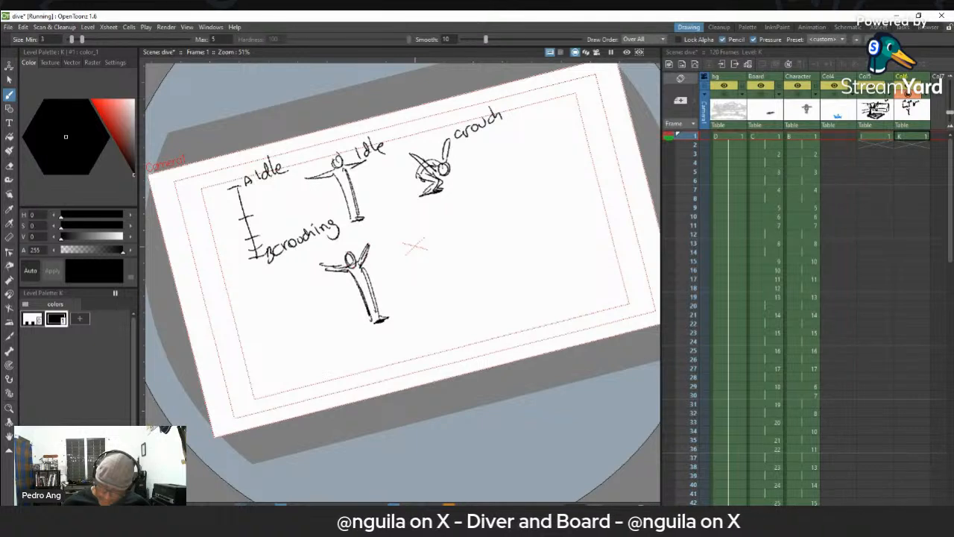
- In frame 2 of Col6, onion-skin frame 1 and sketch the diver slightly lowered with bending knees over the standing figure
{"action": "left_click", "coordinate": [911, 144]}
{"action": "left_click", "coordinate": [673, 136]}
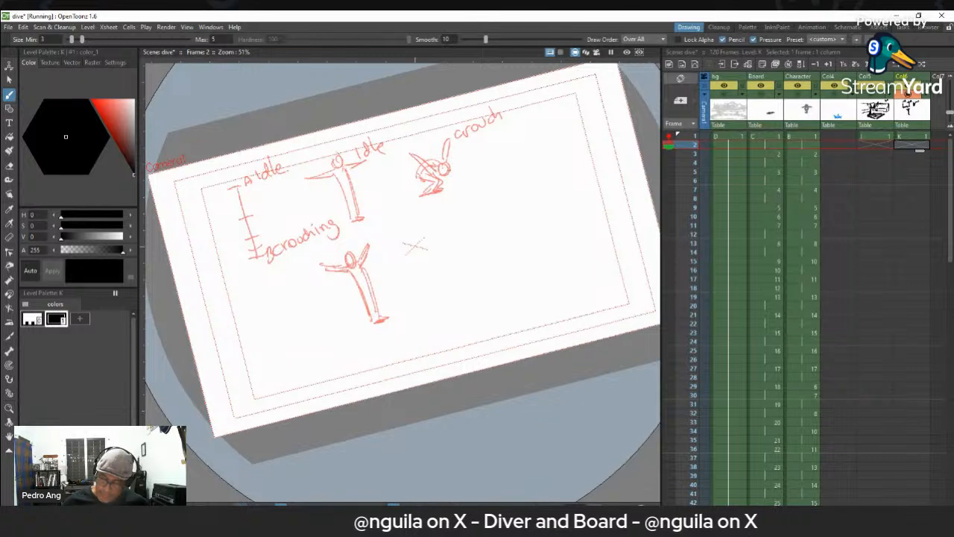
{"action": "mouse_move", "coordinate": [366, 266]}
{"action": "left_mouse_down"}
{"action": "mouse_move", "coordinate": [356, 298]}
{"action": "mouse_move", "coordinate": [377, 306]}
{"action": "left_mouse_up"}
{"action": "mouse_move", "coordinate": [369, 302]}
{"action": "left_mouse_down"}
{"action": "mouse_move", "coordinate": [375, 324]}
{"action": "mouse_move", "coordinate": [392, 319]}
{"action": "mouse_move", "coordinate": [380, 313]}
{"action": "left_mouse_up"}
{"action": "mouse_move", "coordinate": [363, 270]}
{"action": "left_mouse_down"}
{"action": "mouse_move", "coordinate": [333, 275]}
{"action": "mouse_move", "coordinate": [372, 270]}
{"action": "mouse_move", "coordinate": [392, 255]}
{"action": "mouse_move", "coordinate": [369, 275]}
{"action": "left_mouse_up"}
- In frame 3 of Col6, onion-skin the two previous frames and sketch the diver in a lower crouch with arms spread
{"action": "left_click", "coordinate": [906, 161]}
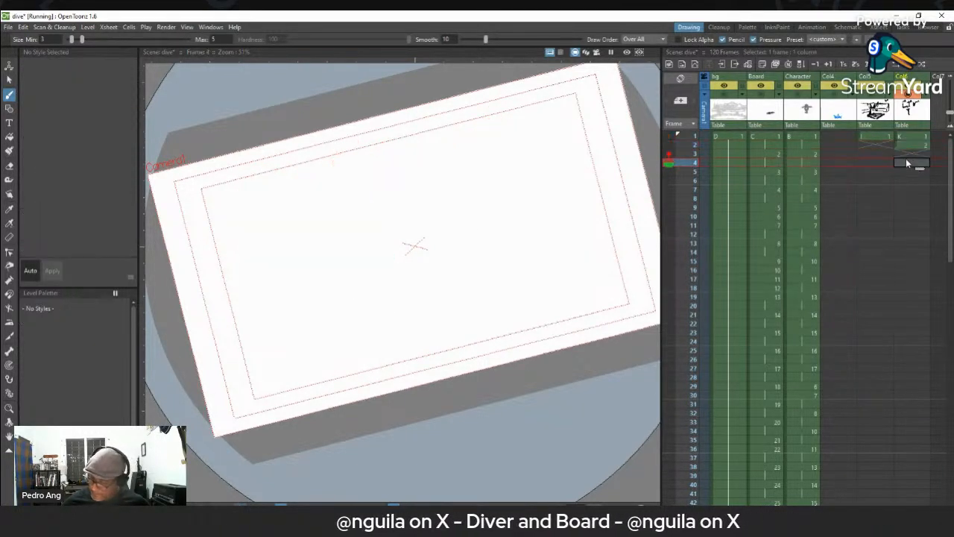
{"action": "key", "text": "Up"}
{"action": "left_click", "coordinate": [670, 137]}
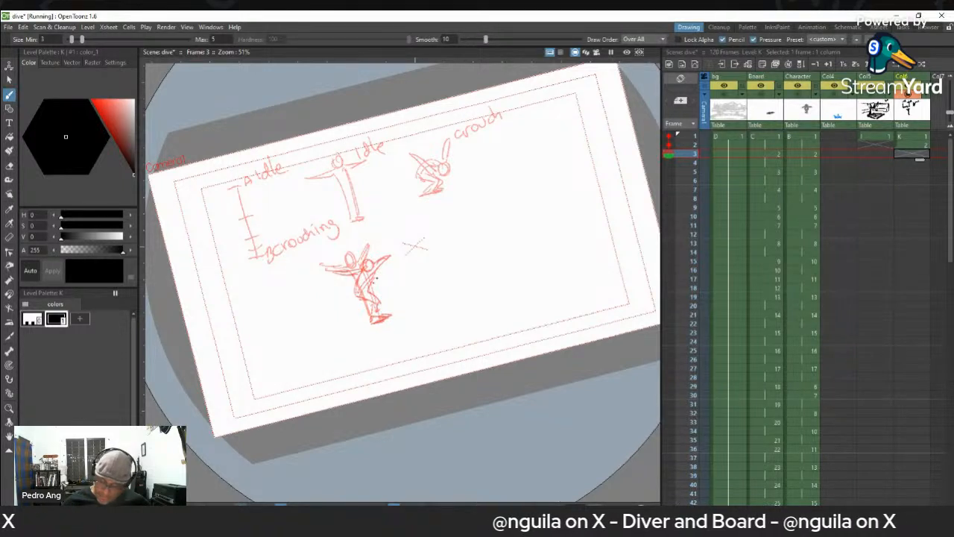
{"action": "left_click_drag", "start_coordinate": [355, 295], "coordinate": [379, 283]}
{"action": "mouse_move", "coordinate": [376, 281]}
{"action": "left_mouse_down"}
{"action": "mouse_move", "coordinate": [348, 280]}
{"action": "mouse_move", "coordinate": [374, 284]}
{"action": "mouse_move", "coordinate": [393, 264]}
{"action": "left_mouse_up"}
{"action": "mouse_move", "coordinate": [394, 264]}
{"action": "left_mouse_down"}
{"action": "mouse_move", "coordinate": [363, 303]}
{"action": "mouse_move", "coordinate": [382, 302]}
{"action": "mouse_move", "coordinate": [368, 316]}
{"action": "mouse_move", "coordinate": [383, 322]}
{"action": "mouse_move", "coordinate": [389, 316]}
{"action": "mouse_move", "coordinate": [366, 288]}
{"action": "mouse_move", "coordinate": [369, 301]}
{"action": "left_mouse_up"}
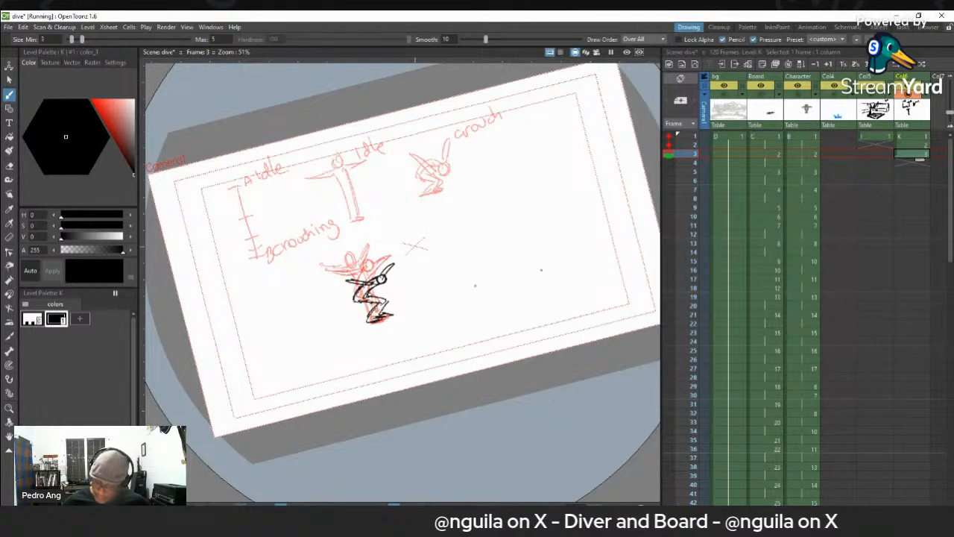
- In frame 4 of Col6, sketch a slightly deeper crouch with the torso leaning forward over the onion-skinned poses
{"action": "left_click", "coordinate": [907, 164]}
{"action": "mouse_move", "coordinate": [357, 297]}
{"action": "left_mouse_down"}
{"action": "mouse_move", "coordinate": [388, 284]}
{"action": "mouse_move", "coordinate": [357, 282]}
{"action": "mouse_move", "coordinate": [372, 268]}
{"action": "mouse_move", "coordinate": [401, 270]}
{"action": "left_mouse_up"}
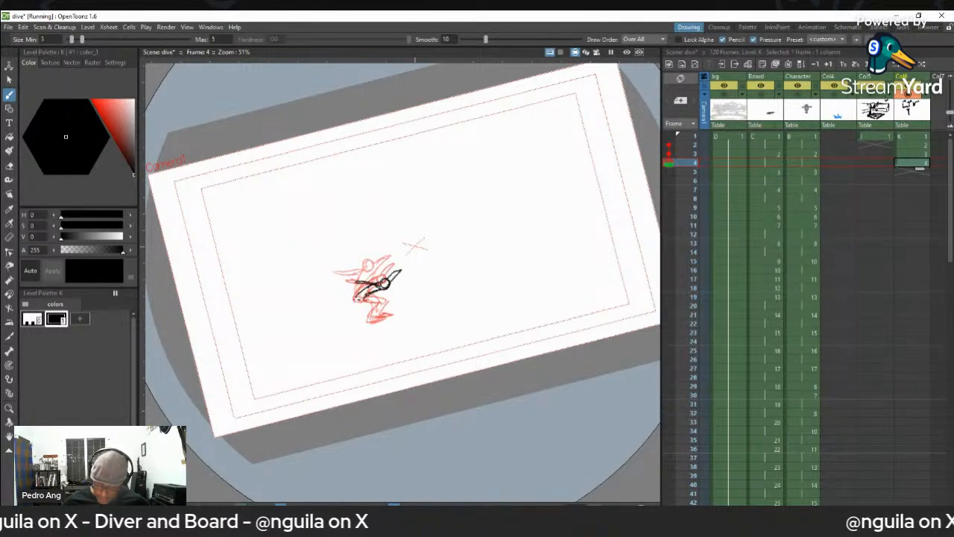
{"action": "left_click_drag", "start_coordinate": [378, 305], "coordinate": [368, 322]}
{"action": "left_click_drag", "start_coordinate": [368, 321], "coordinate": [393, 315]}
{"action": "left_click_drag", "start_coordinate": [378, 308], "coordinate": [386, 312]}
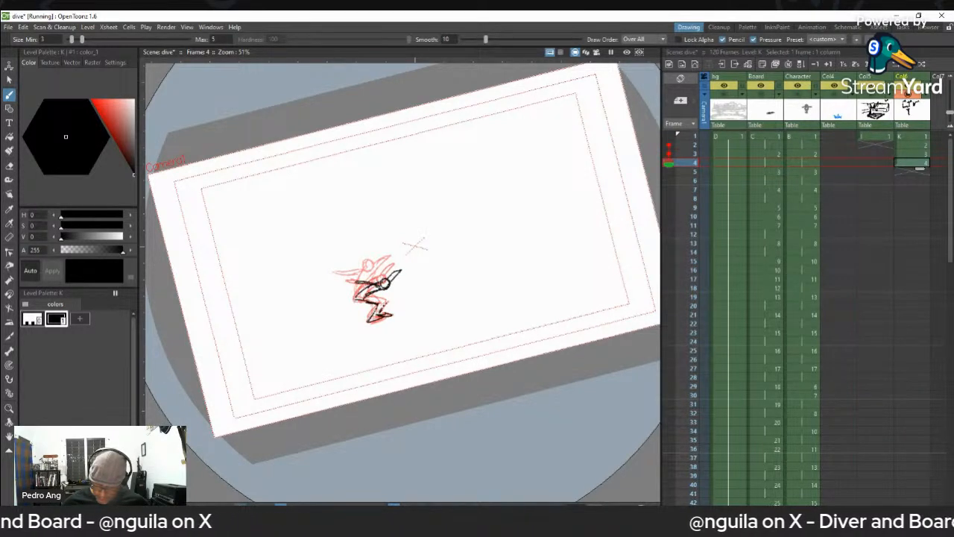
- In frame 5 of Col6, sketch the deepest crouch with head lowered and arms swept up, undoing and redrawing unsatisfactory strokes
{"action": "left_click", "coordinate": [911, 173]}
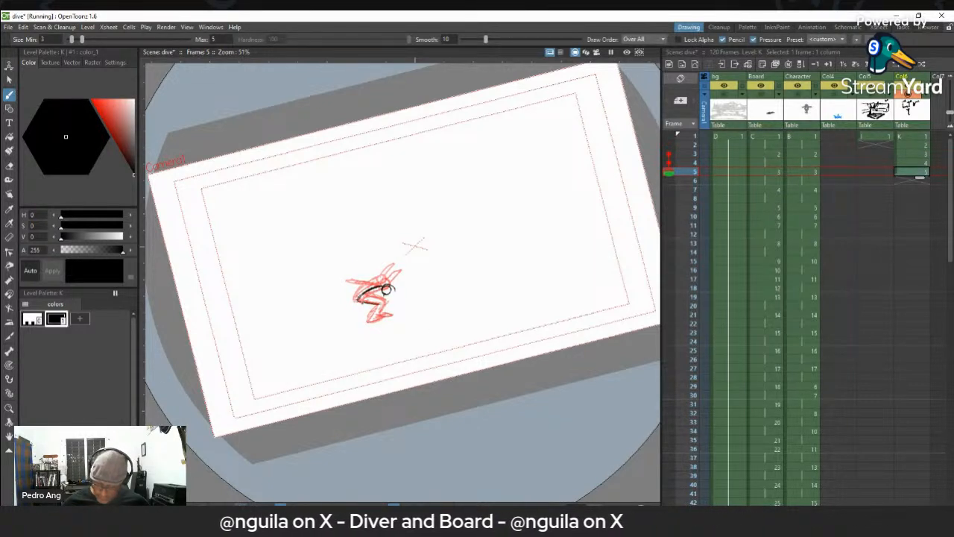
{"action": "mouse_move", "coordinate": [364, 311]}
{"action": "left_mouse_down"}
{"action": "mouse_move", "coordinate": [372, 321]}
{"action": "mouse_move", "coordinate": [395, 311]}
{"action": "left_mouse_up"}
{"action": "left_click_drag", "start_coordinate": [353, 270], "coordinate": [371, 286]}
{"action": "mouse_move", "coordinate": [357, 270]}
{"action": "left_mouse_down"}
{"action": "mouse_move", "coordinate": [383, 283]}
{"action": "mouse_move", "coordinate": [371, 286]}
{"action": "mouse_move", "coordinate": [397, 267]}
{"action": "left_mouse_up"}
{"action": "key", "text": "ctrl+z"}
{"action": "key", "text": "ctrl+z"}
{"action": "key", "text": "ctrl+z"}
{"action": "key", "text": "ctrl+z"}
{"action": "key", "text": "ctrl+z"}
{"action": "mouse_move", "coordinate": [396, 266]}
{"action": "left_mouse_down"}
{"action": "mouse_move", "coordinate": [393, 290]}
{"action": "mouse_move", "coordinate": [397, 266]}
{"action": "left_mouse_up"}
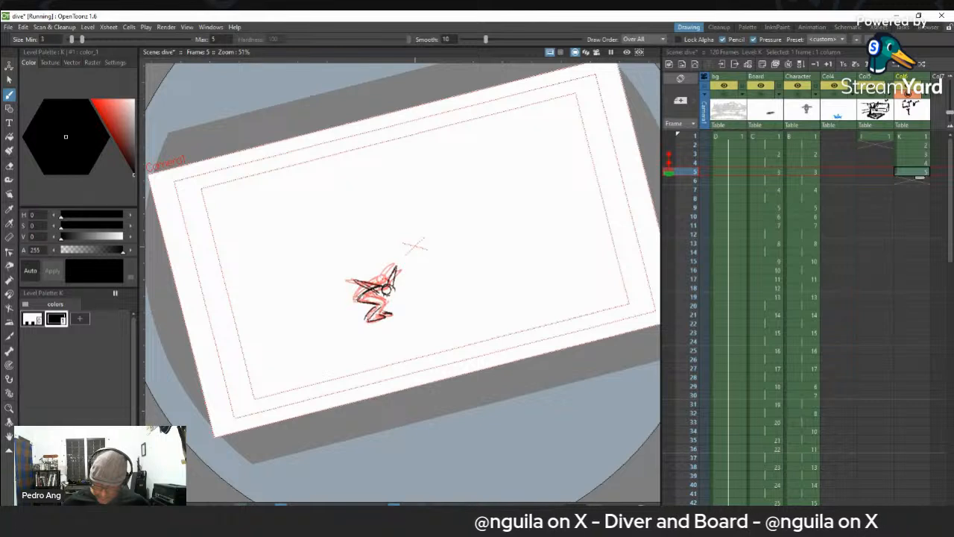
{"action": "mouse_move", "coordinate": [383, 302]}
{"action": "left_mouse_down"}
{"action": "mouse_move", "coordinate": [390, 315]}
{"action": "mouse_move", "coordinate": [366, 321]}
{"action": "mouse_move", "coordinate": [379, 314]}
{"action": "left_mouse_up"}
{"action": "left_click_drag", "start_coordinate": [381, 305], "coordinate": [387, 308]}
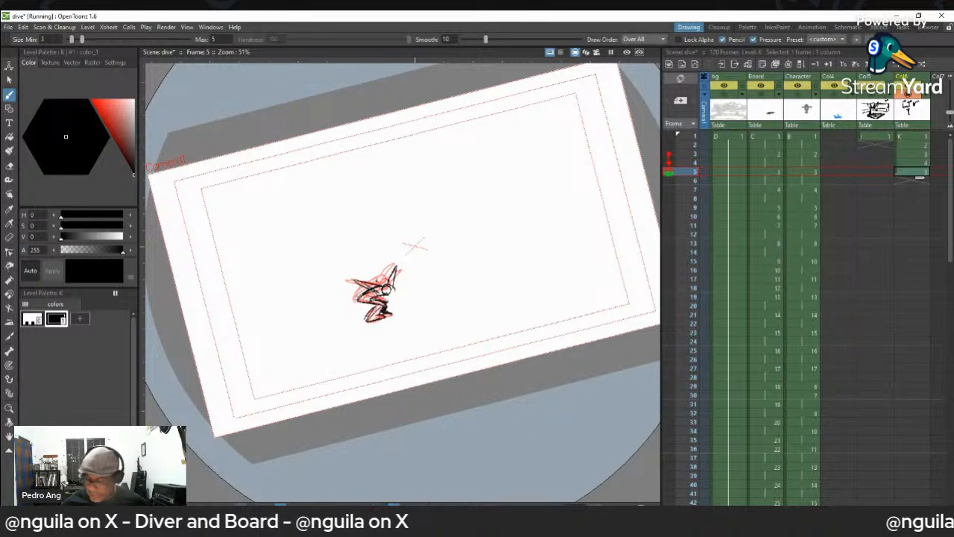
- Flip back and forth through the Col6 frames to examine how the rough diver eases from standing into the crouch
{"action": "left_click", "coordinate": [908, 138]}
{"action": "key", "text": "Down"}
{"action": "key", "text": "Down"}
{"action": "key", "text": "Down"}
{"action": "key", "text": "Down"}
{"action": "key", "text": "Up"}
{"action": "key", "text": "Up"}
{"action": "key", "text": "Up"}
{"action": "key", "text": "Down"}
{"action": "key", "text": "Down"}
{"action": "key", "text": "Down"}
{"action": "key", "text": "Up"}
{"action": "key", "text": "Up"}
{"action": "key", "text": "Up"}
{"action": "key", "text": "Up"}
{"action": "key", "text": "Down"}
{"action": "key", "text": "Down"}
{"action": "key", "text": "Down"}
{"action": "key", "text": "Up"}
{"action": "key", "text": "Up"}
{"action": "key", "text": "Up"}
{"action": "key", "text": "Down"}
{"action": "key", "text": "Down"}
{"action": "key", "text": "Down"}
{"action": "key", "text": "Down"}
{"action": "key", "text": "Up"}
{"action": "key", "text": "Up"}
{"action": "key", "text": "Up"}
{"action": "key", "text": "Up"}
{"action": "key", "text": "Down"}
{"action": "key", "text": "Down"}
{"action": "key", "text": "Up"}
{"action": "key", "text": "Up"}
{"action": "key", "text": "Down"}
{"action": "key", "text": "Down"}
{"action": "key", "text": "Down"}
{"action": "key", "text": "Up"}
{"action": "key", "text": "Up"}
{"action": "key", "text": "Up"}
{"action": "key", "text": "Down"}
{"action": "key", "text": "Down"}
{"action": "key", "text": "Down"}
{"action": "key", "text": "Up"}
{"action": "key", "text": "Up"}
{"action": "key", "text": "Up"}
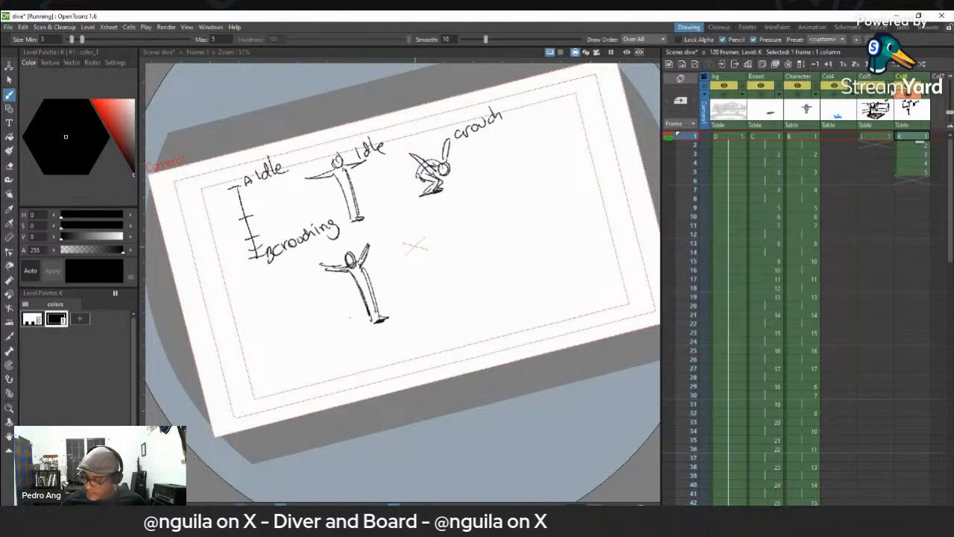
- Hide the Col6 pose sketches and show the bg, Board and Character columns in the viewer
{"action": "left_click", "coordinate": [908, 95]}
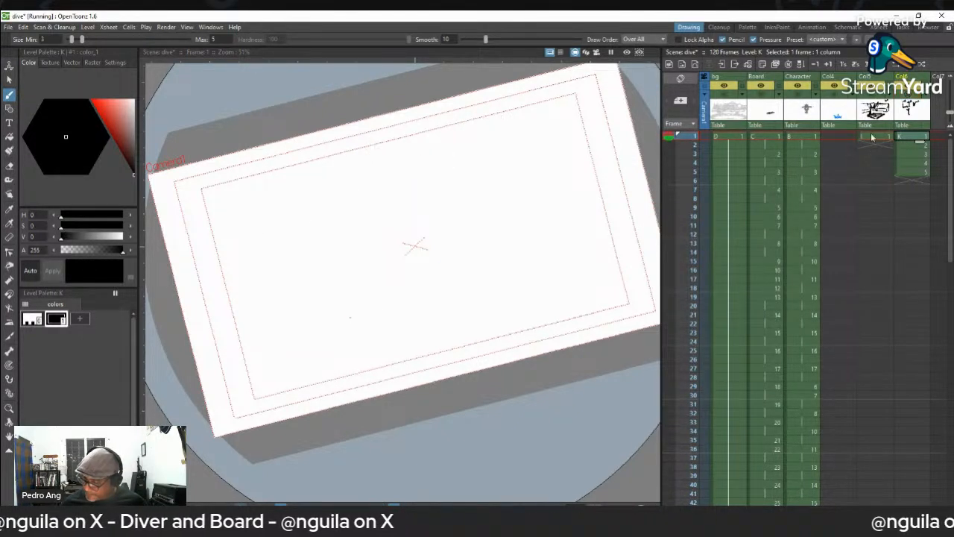
{"action": "left_click", "coordinate": [875, 96]}
{"action": "left_click", "coordinate": [875, 96]}
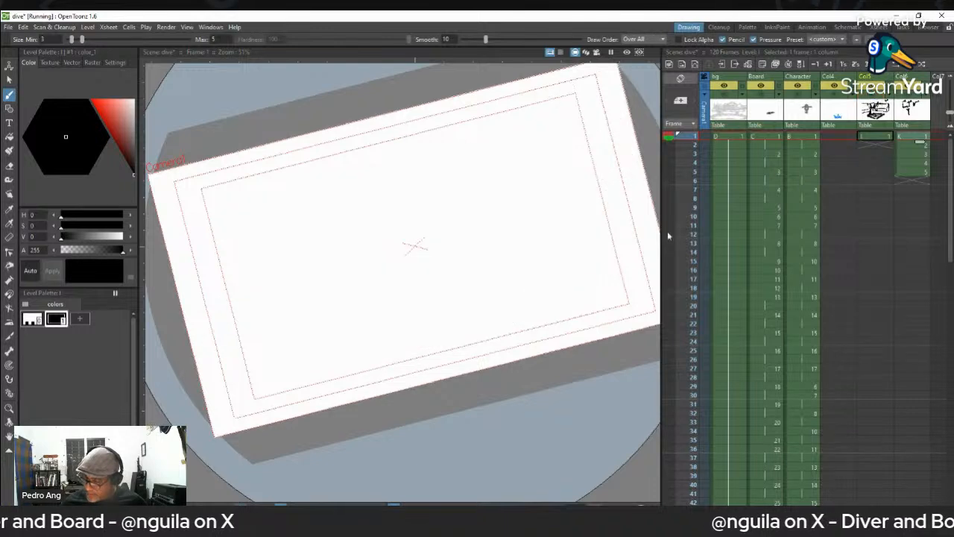
{"action": "left_click", "coordinate": [724, 95]}
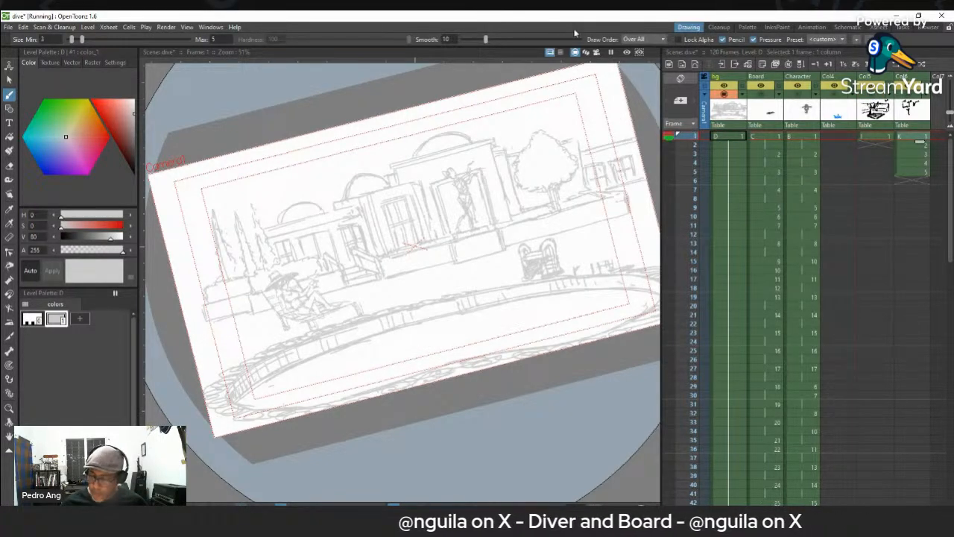
{"action": "key", "text": "space"}
{"action": "mouse_move", "coordinate": [523, 300]}
{"action": "left_mouse_down"}
{"action": "mouse_move", "coordinate": [490, 290]}
{"action": "mouse_move", "coordinate": [494, 299]}
{"action": "left_mouse_up"}
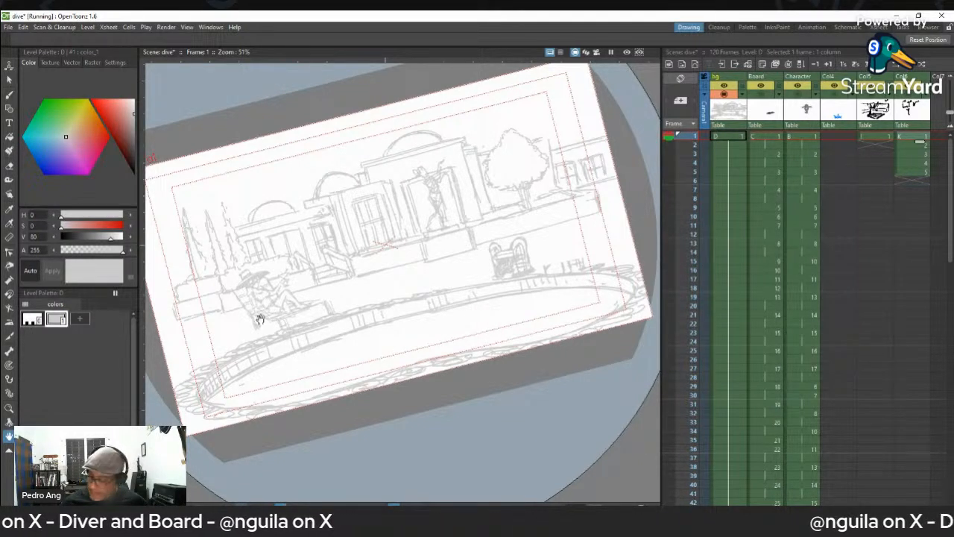
{"action": "left_click", "coordinate": [760, 94]}
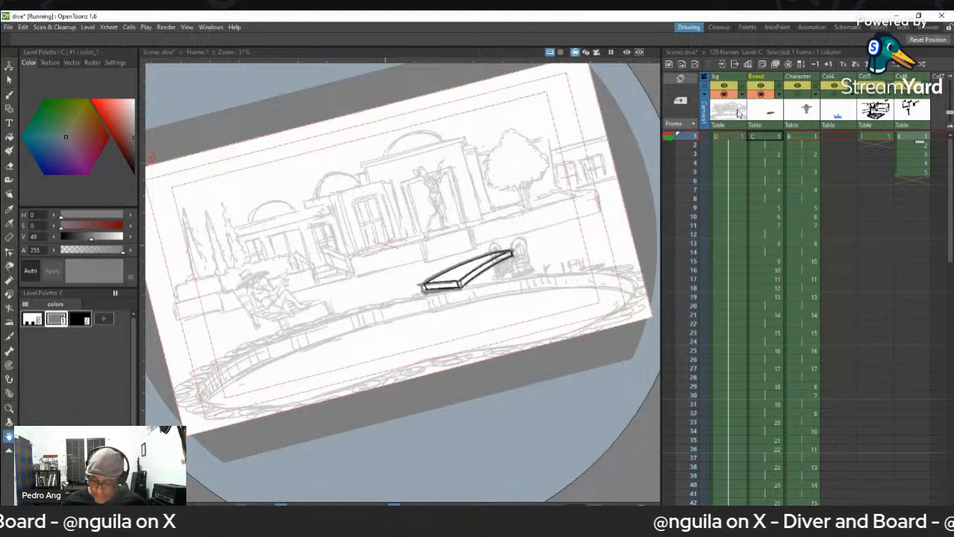
{"action": "left_click", "coordinate": [791, 90]}
{"action": "left_click", "coordinate": [793, 92]}
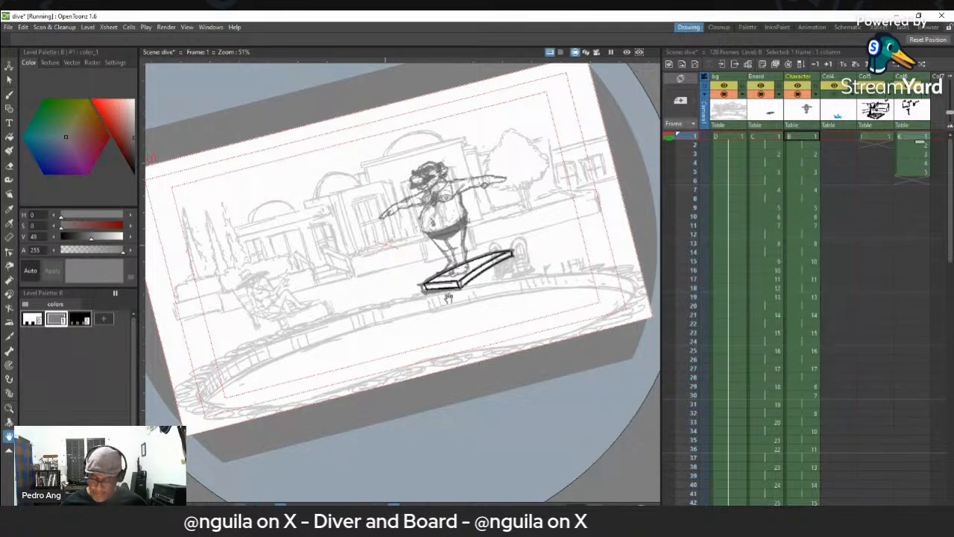
- Straighten and enlarge the canvas view and step through the opening Character frames to examine the diver's move from idle into the crouch
{"action": "key", "text": "alt+0"}
{"action": "left_click_drag", "start_coordinate": [564, 274], "coordinate": [546, 270]}
{"action": "key", "text": "shift+space"}
{"action": "left_click_drag", "start_coordinate": [546, 269], "coordinate": [525, 301]}
{"action": "key", "text": "space"}
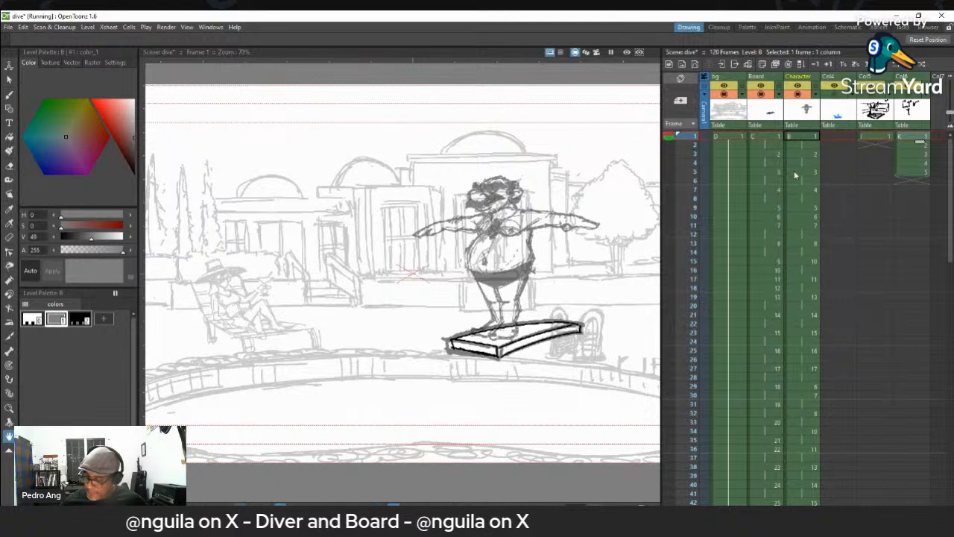
{"action": "key", "text": "Down"}
{"action": "key", "text": "Down"}
{"action": "key", "text": "Down"}
{"action": "key", "text": "Down"}
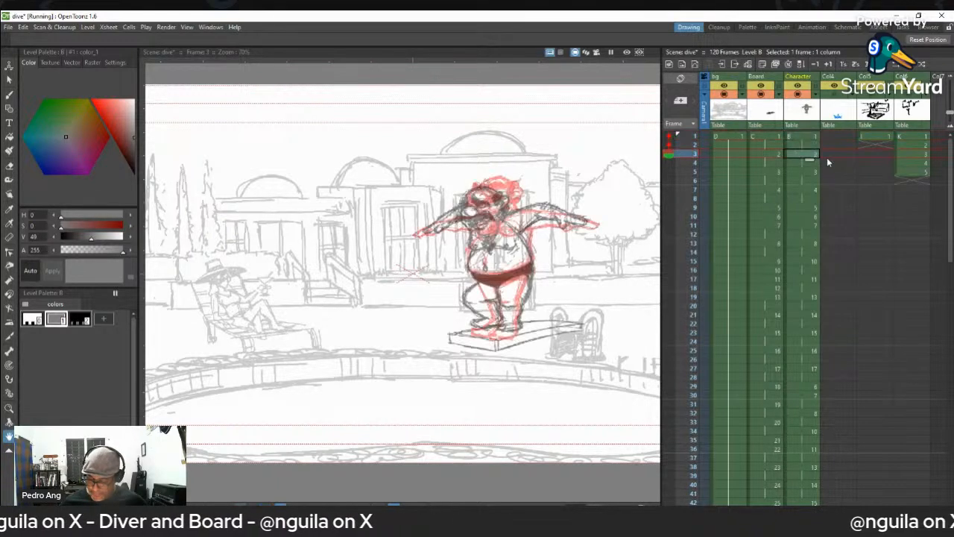
{"action": "key", "text": "Up"}
{"action": "key", "text": "Up"}
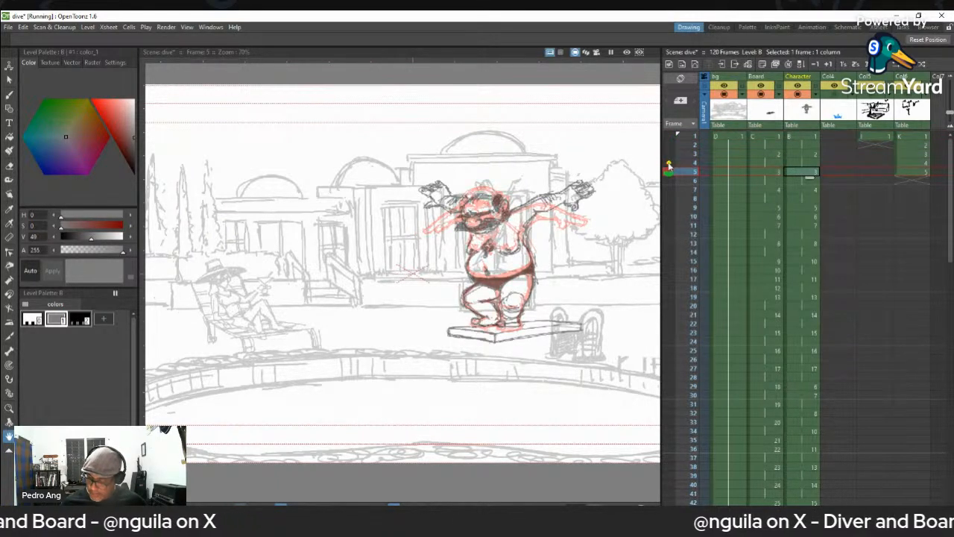
{"action": "key", "text": "Down"}
{"action": "key", "text": "Down"}
{"action": "key", "text": "Down"}
{"action": "key", "text": "Down"}
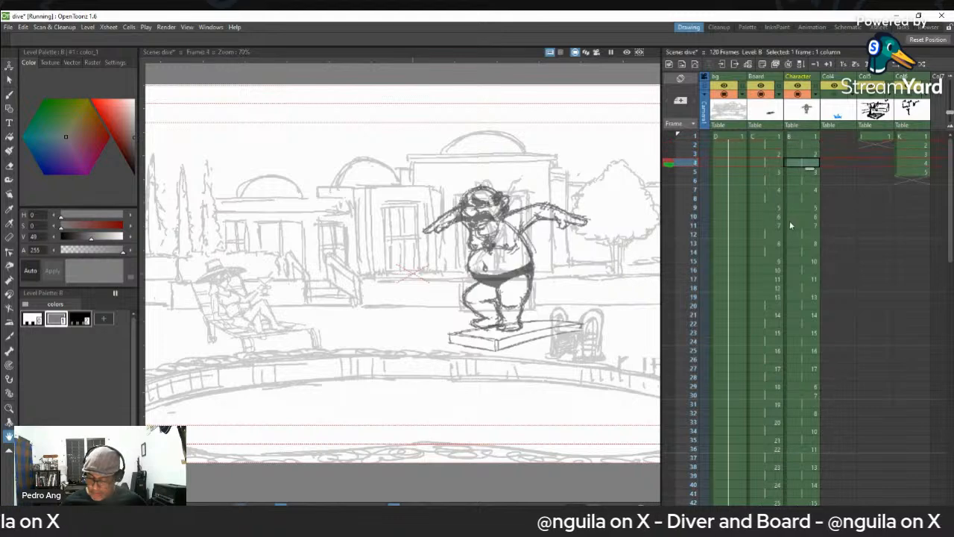
{"action": "key", "text": "Down"}
{"action": "key", "text": "Down"}
{"action": "key", "text": "Down"}
{"action": "key", "text": "Down"}
{"action": "key", "text": "Up"}
{"action": "key", "text": "Up"}
{"action": "key", "text": "Up"}
{"action": "key", "text": "Up"}
{"action": "key", "text": "Up"}
{"action": "key", "text": "Up"}
{"action": "key", "text": "Up"}
{"action": "key", "text": "Up"}
{"action": "key", "text": "Up"}
{"action": "key", "text": "Up"}
{"action": "key", "text": "Down"}
{"action": "key", "text": "Down"}
{"action": "key", "text": "Down"}
{"action": "key", "text": "Down"}
{"action": "key", "text": "Down"}
{"action": "key", "text": "Down"}
{"action": "key", "text": "Down"}
{"action": "key", "text": "Down"}
{"action": "key", "text": "Down"}
{"action": "key", "text": "Down"}
{"action": "key", "text": "Down"}
{"action": "key", "text": "Down"}
{"action": "key", "text": "Down"}
{"action": "key", "text": "Down"}
{"action": "key", "text": "Down"}
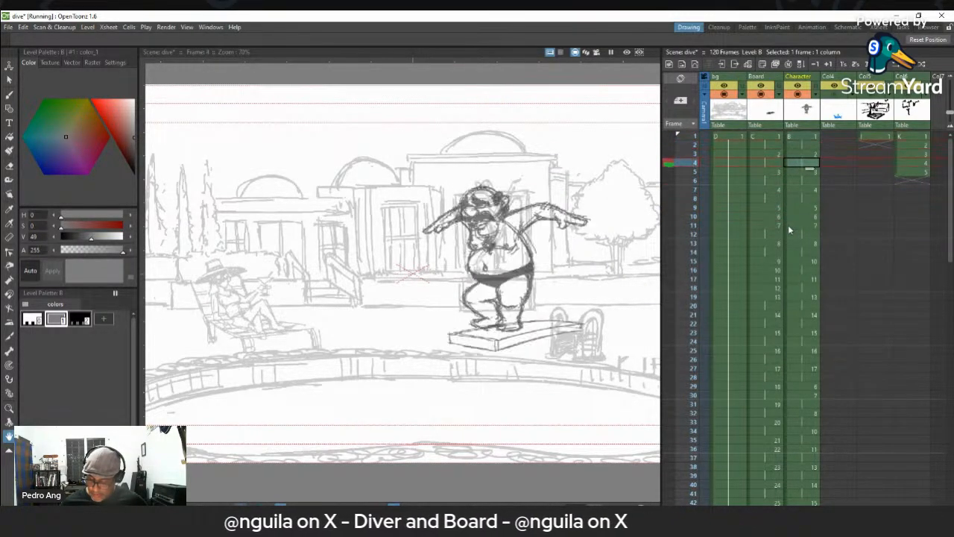
{"action": "key", "text": "Up"}
- Flip further along the Character column to examine the diver's jump and the landing poses on the board
{"action": "key", "text": "Up"}
{"action": "key", "text": "Up"}
{"action": "key", "text": "Up"}
{"action": "key", "text": "Up"}
{"action": "key", "text": "Up"}
{"action": "key", "text": "Up"}
{"action": "key", "text": "Up"}
{"action": "key", "text": "Up"}
{"action": "key", "text": "Up"}
{"action": "key", "text": "Up"}
{"action": "key", "text": "Up"}
{"action": "key", "text": "Up"}
{"action": "key", "text": "Up"}
{"action": "key", "text": "Up"}
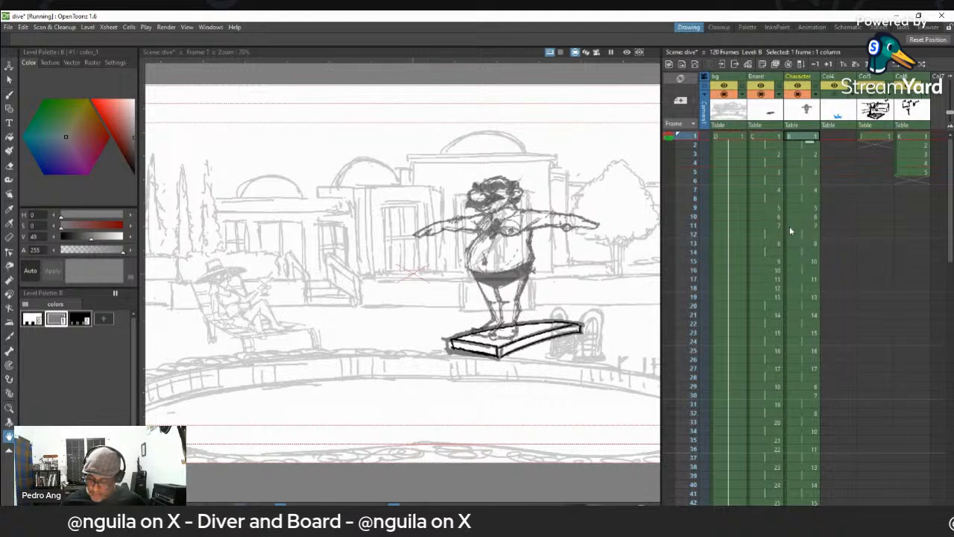
{"action": "key", "text": "Down"}
{"action": "key", "text": "Down"}
{"action": "key", "text": "Down"}
{"action": "key", "text": "Down"}
{"action": "key", "text": "Down"}
{"action": "key", "text": "Down"}
{"action": "key", "text": "Down"}
{"action": "key", "text": "Down"}
{"action": "key", "text": "Down"}
{"action": "key", "text": "Down"}
{"action": "key", "text": "Down"}
{"action": "key", "text": "Down"}
{"action": "key", "text": "Down"}
{"action": "key", "text": "Down"}
{"action": "key", "text": "Down"}
{"action": "key", "text": "Down"}
{"action": "key", "text": "Down"}
{"action": "key", "text": "Down"}
{"action": "key", "text": "Down"}
{"action": "key", "text": "Down"}
{"action": "key", "text": "Down"}
{"action": "key", "text": "Down"}
{"action": "key", "text": "Up"}
{"action": "key", "text": "Up"}
{"action": "key", "text": "Up"}
{"action": "key", "text": "Up"}
{"action": "key", "text": "Up"}
{"action": "key", "text": "Up"}
{"action": "key", "text": "Up"}
{"action": "key", "text": "Up"}
{"action": "key", "text": "Up"}
{"action": "key", "text": "Up"}
{"action": "key", "text": "Up"}
{"action": "key", "text": "Up"}
{"action": "key", "text": "Up"}
{"action": "key", "text": "Up"}
{"action": "key", "text": "Up"}
{"action": "key", "text": "Up"}
{"action": "key", "text": "Up"}
{"action": "key", "text": "Up"}
{"action": "key", "text": "Up"}
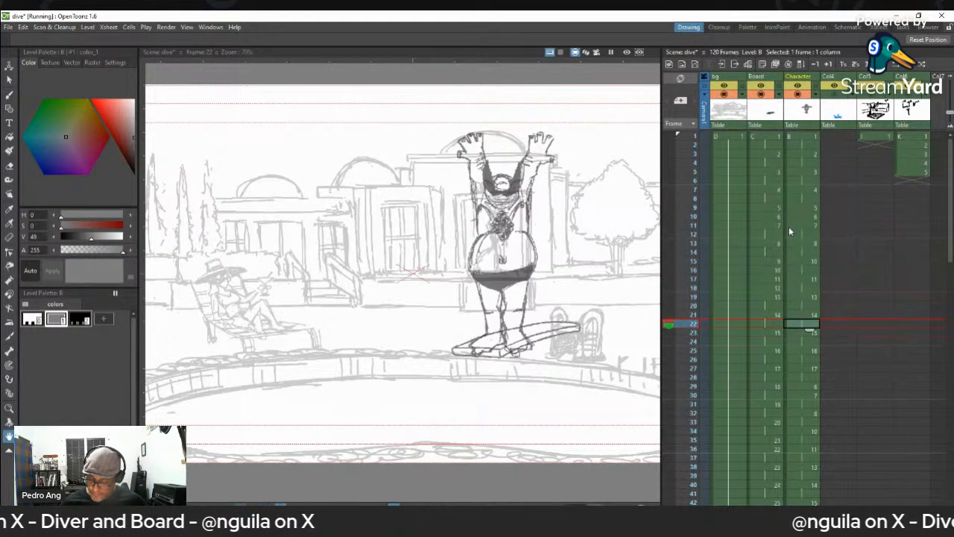
{"action": "key", "text": "Up"}
{"action": "key", "text": "Up"}
{"action": "key", "text": "Up"}
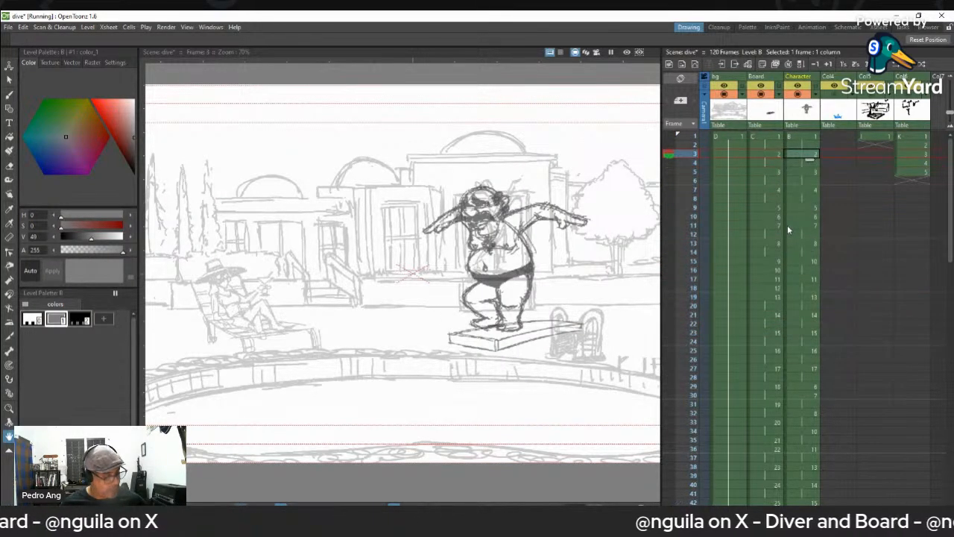
{"action": "key", "text": "Down"}
{"action": "key", "text": "Down"}
{"action": "key", "text": "Down"}
{"action": "key", "text": "Down"}
{"action": "key", "text": "Down"}
{"action": "key", "text": "Down"}
{"action": "key", "text": "Down"}
{"action": "key", "text": "Down"}
{"action": "key", "text": "Down"}
{"action": "key", "text": "Down"}
{"action": "key", "text": "Down"}
{"action": "key", "text": "Down"}
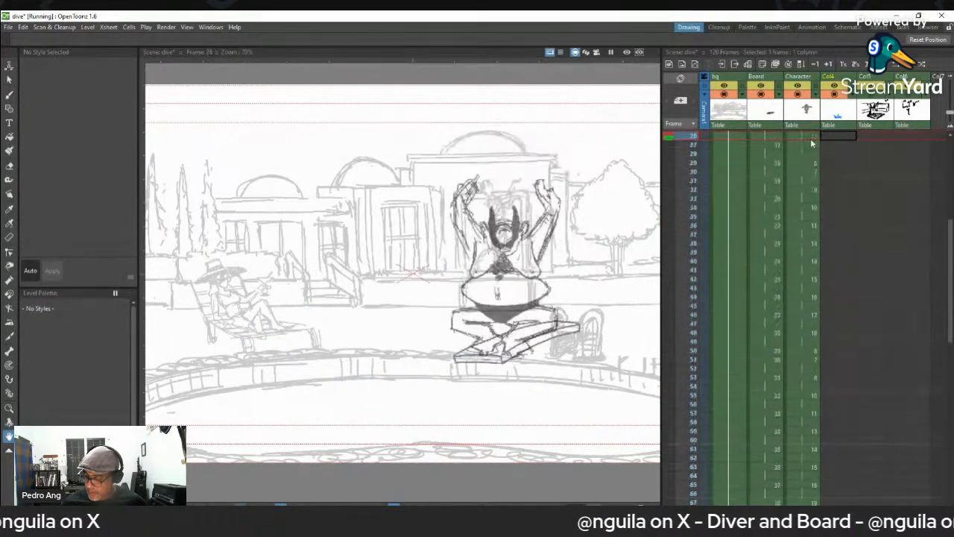
- Play the scene from frame 1 and step through the Character frames again to examine the crouch and the leap off the board
{"action": "left_click", "coordinate": [809, 137]}
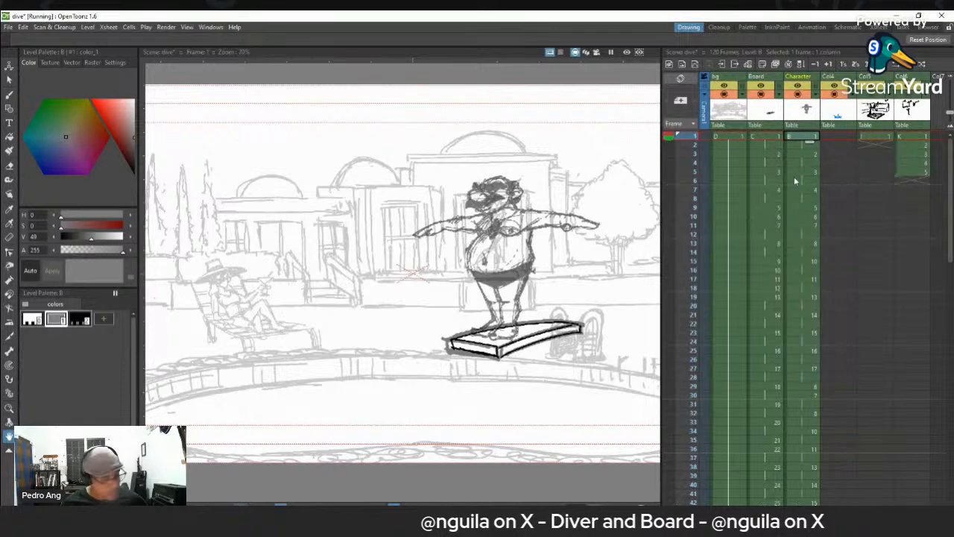
{"action": "key", "text": "p"}
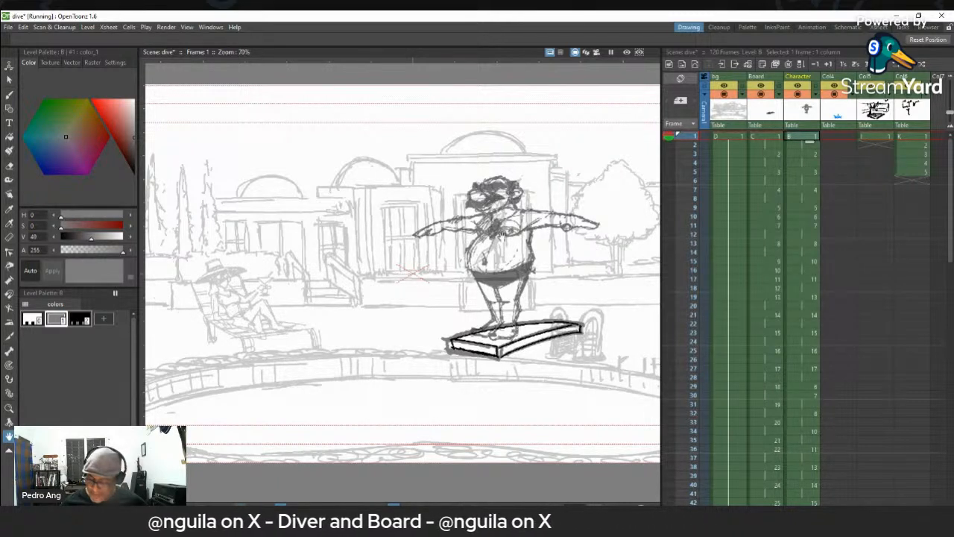
{"action": "left_click", "coordinate": [803, 140]}
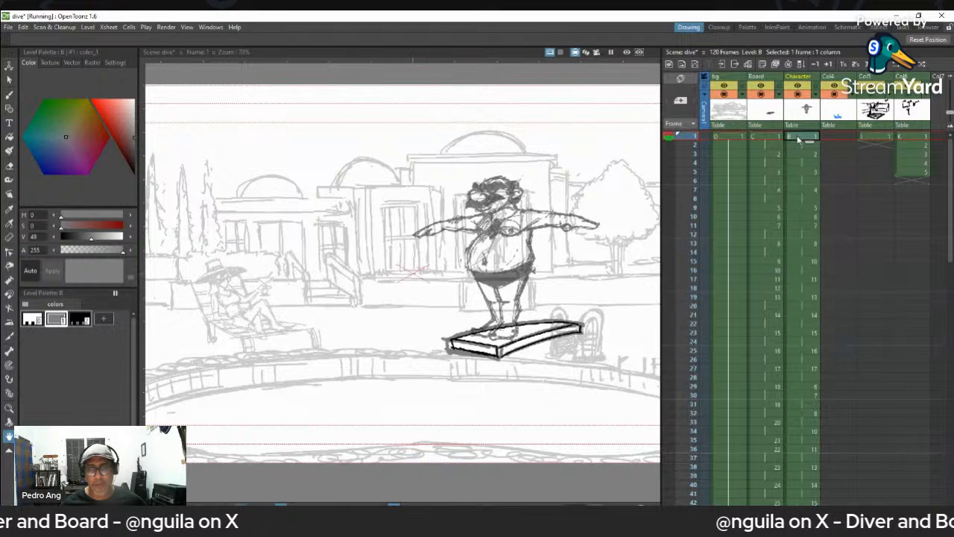
{"action": "key", "text": "Down"}
{"action": "key", "text": "Down"}
{"action": "key", "text": "Down"}
{"action": "key", "text": "Down"}
{"action": "key", "text": "Down"}
{"action": "key", "text": "Down"}
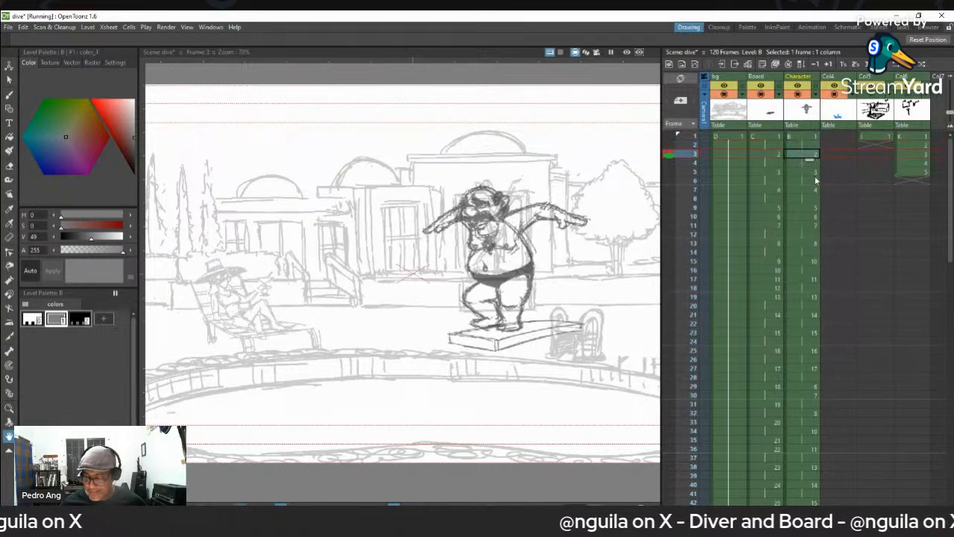
{"action": "key", "text": "Down"}
{"action": "key", "text": "Down"}
{"action": "key", "text": "Down"}
{"action": "key", "text": "Down"}
{"action": "key", "text": "Down"}
{"action": "key", "text": "Down"}
{"action": "key", "text": "Down"}
{"action": "key", "text": "Down"}
{"action": "key", "text": "Down"}
{"action": "key", "text": "Down"}
{"action": "key", "text": "Up"}
{"action": "key", "text": "Up"}
{"action": "key", "text": "Up"}
{"action": "key", "text": "Up"}
{"action": "key", "text": "Up"}
{"action": "key", "text": "Up"}
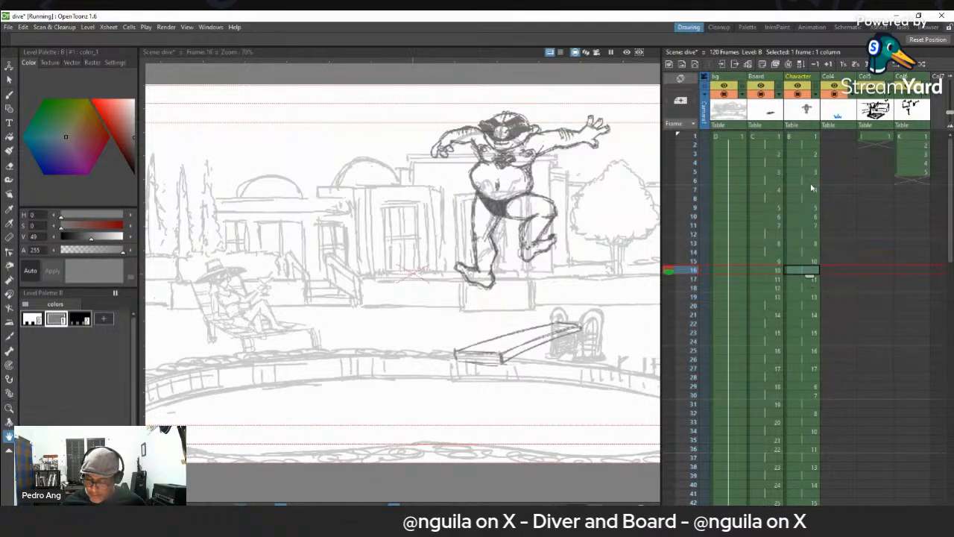
- Step back and forth through the Character frames around the first leap to examine the airborne poses and the crouch before takeoff
{"action": "key", "text": "Down"}
{"action": "key", "text": "Down"}
{"action": "key", "text": "Down"}
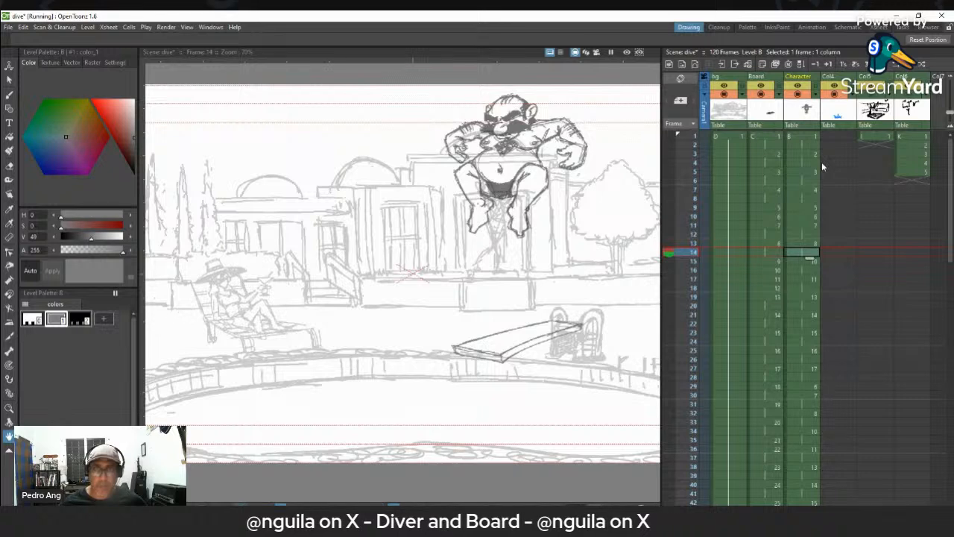
{"action": "scroll", "coordinate": [486, 234], "scroll_direction": "up", "scroll_amount": 3}
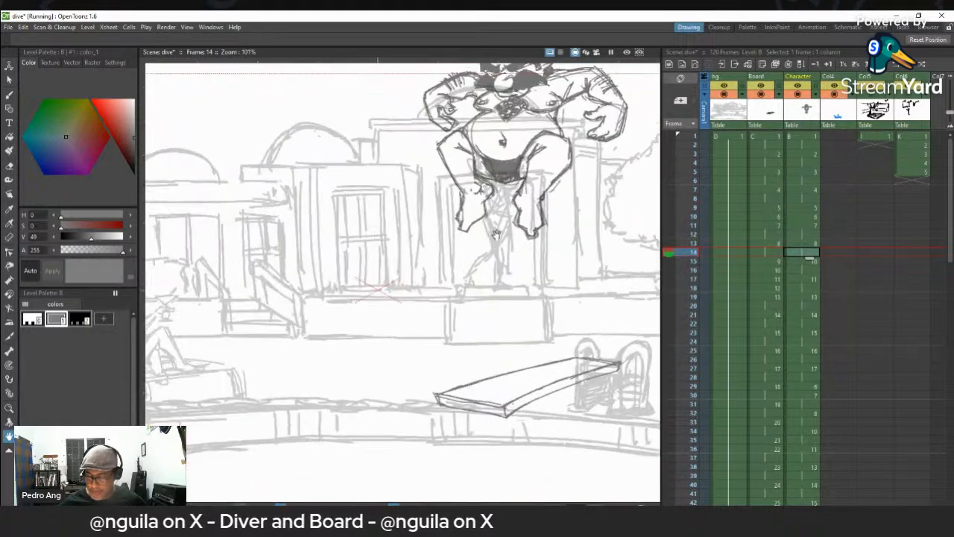
{"action": "left_click_drag", "start_coordinate": [496, 216], "coordinate": [454, 347]}
{"action": "key", "text": "Up"}
{"action": "key", "text": "Up"}
{"action": "key", "text": "Up"}
{"action": "key", "text": "Up"}
{"action": "key", "text": "Up"}
{"action": "key", "text": "Up"}
{"action": "key", "text": "Up"}
{"action": "key", "text": "Up"}
{"action": "key", "text": "alt+0"}
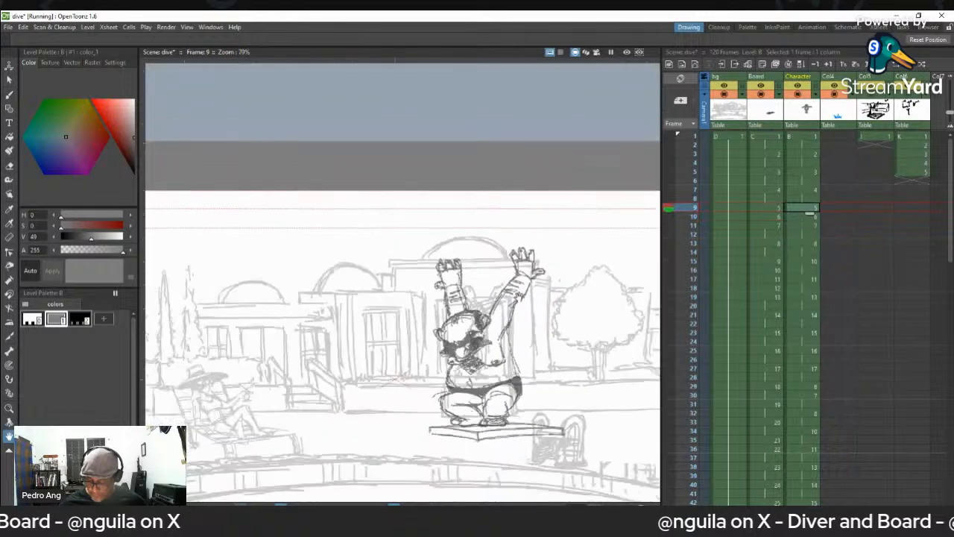
- Step forward from frame 9 to frame 42 to examine the first bounce and the diver's landing crouch against the bending board
{"action": "key", "text": "Down"}
{"action": "key", "text": "Down"}
{"action": "key", "text": "Down"}
{"action": "key", "text": "Down"}
{"action": "key", "text": "Down"}
{"action": "key", "text": "Down"}
{"action": "key", "text": "Down"}
{"action": "key", "text": "Down"}
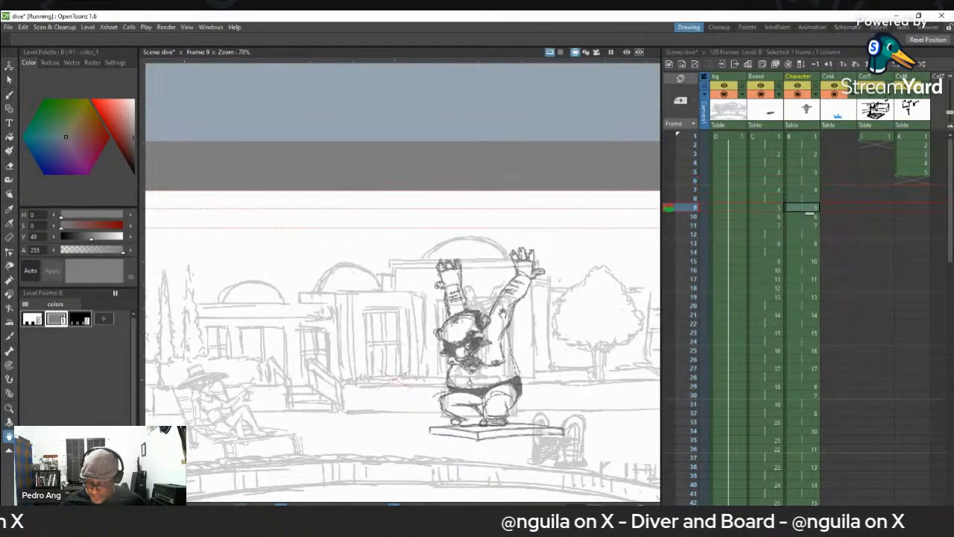
{"action": "key", "text": "Down"}
{"action": "key", "text": "Down"}
{"action": "key", "text": "Down"}
{"action": "key", "text": "Down"}
{"action": "key", "text": "Down"}
{"action": "key", "text": "Down"}
{"action": "key", "text": "Down"}
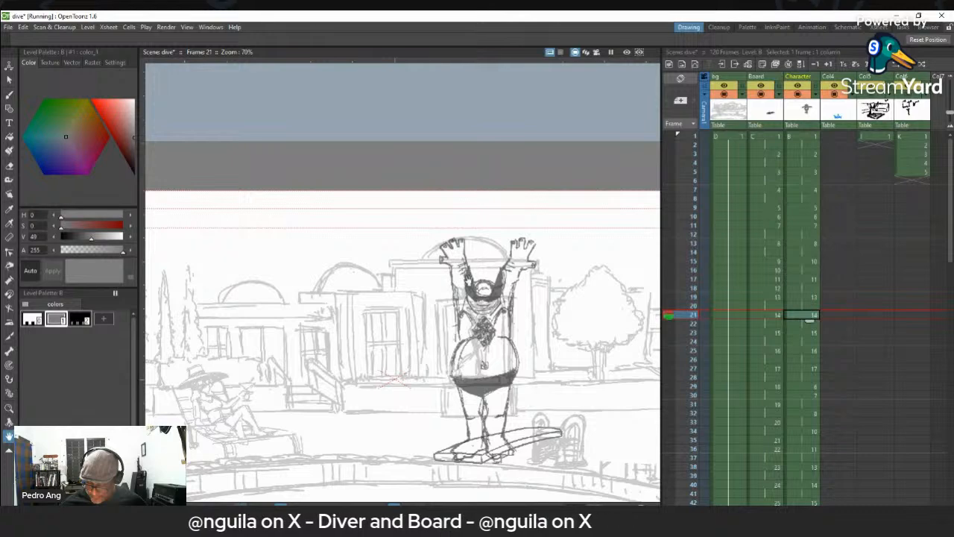
{"action": "key", "text": "Down"}
{"action": "key", "text": "Down"}
{"action": "key", "text": "Down"}
{"action": "key", "text": "Down"}
{"action": "key", "text": "Down"}
{"action": "key", "text": "Down"}
{"action": "key", "text": "Down"}
{"action": "key", "text": "Down"}
{"action": "key", "text": "Down"}
{"action": "key", "text": "Down"}
{"action": "key", "text": "Down"}
{"action": "key", "text": "Down"}
{"action": "key", "text": "Down"}
{"action": "key", "text": "Down"}
{"action": "key", "text": "Down"}
{"action": "key", "text": "Down"}
{"action": "key", "text": "Down"}
{"action": "key", "text": "Down"}
{"action": "key", "text": "Down"}
{"action": "key", "text": "Down"}
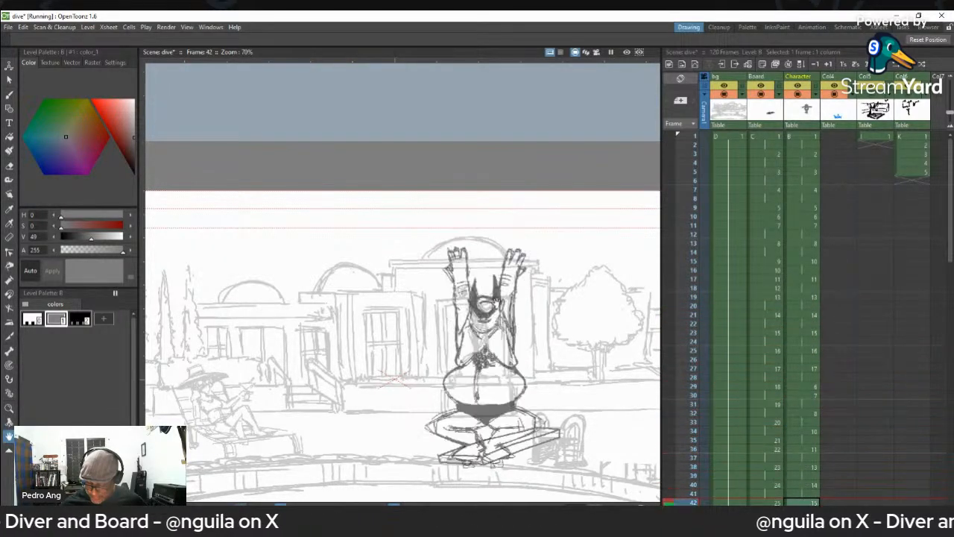
- Continue stepping forward to frame 83 to examine the second bounce and the diver's tuck in the air
{"action": "key", "text": "Down"}
{"action": "key", "text": "Down"}
{"action": "key", "text": "Down"}
{"action": "key", "text": "Down"}
{"action": "key", "text": "Down"}
{"action": "key", "text": "Down"}
{"action": "key", "text": "Down"}
{"action": "key", "text": "Down"}
{"action": "key", "text": "Down"}
{"action": "key", "text": "Down"}
{"action": "key", "text": "Down"}
{"action": "key", "text": "Down"}
{"action": "key", "text": "Down"}
{"action": "key", "text": "Down"}
{"action": "key", "text": "Down"}
{"action": "key", "text": "Down"}
{"action": "key", "text": "Down"}
{"action": "key", "text": "Down"}
{"action": "key", "text": "Down"}
{"action": "key", "text": "Down"}
{"action": "key", "text": "Down"}
{"action": "key", "text": "Down"}
{"action": "key", "text": "Down"}
{"action": "key", "text": "Down"}
{"action": "key", "text": "Down"}
{"action": "key", "text": "Down"}
{"action": "key", "text": "Down"}
{"action": "key", "text": "Down"}
{"action": "key", "text": "Down"}
{"action": "key", "text": "Down"}
{"action": "key", "text": "Down"}
{"action": "key", "text": "Down"}
{"action": "key", "text": "Down"}
{"action": "key", "text": "Down"}
{"action": "key", "text": "Down"}
{"action": "key", "text": "Down"}
{"action": "key", "text": "Down"}
{"action": "key", "text": "Down"}
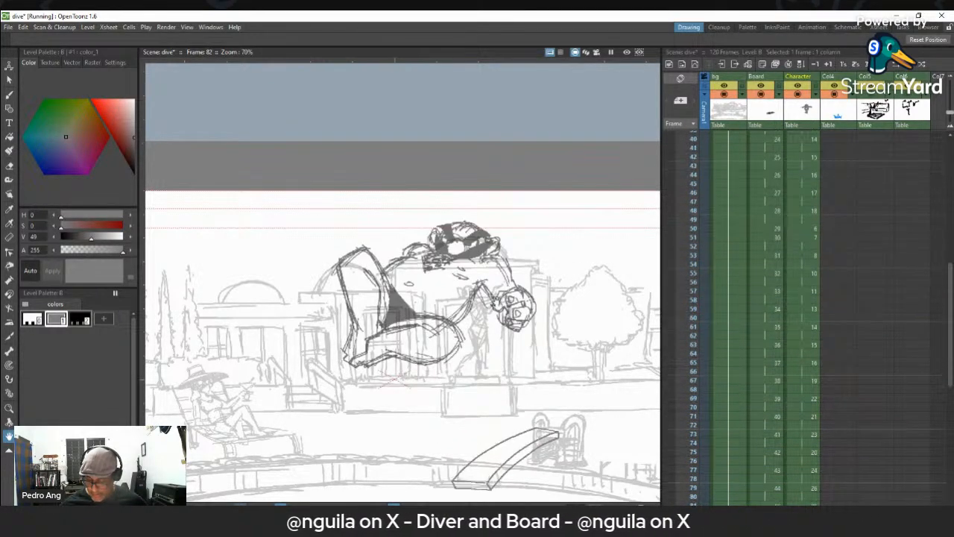
{"action": "key", "text": "Down"}
{"action": "scroll", "coordinate": [478, 294], "scroll_direction": "down", "scroll_amount": 4}
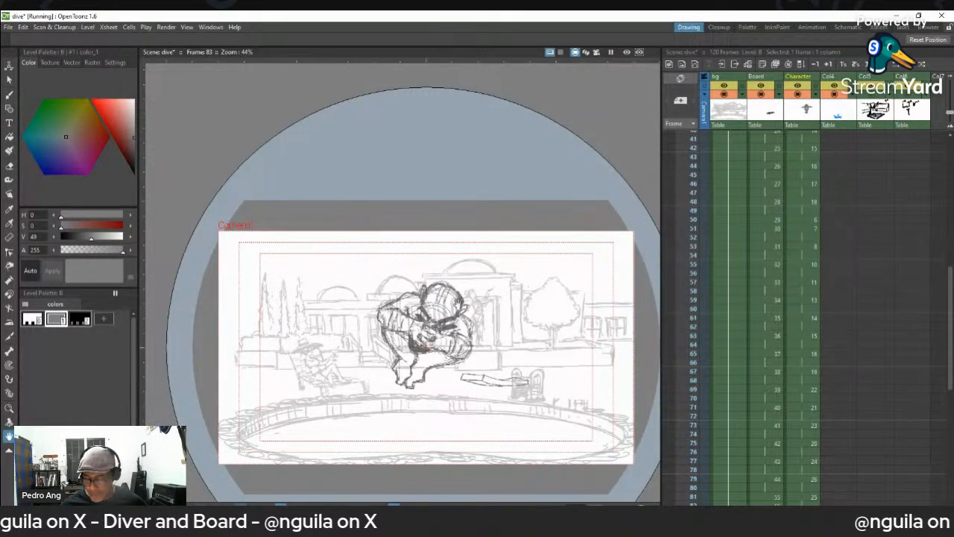
- Reframe the whole camera area and step through frames 81 to 87 to examine the tumble and the splash into the pool
{"action": "scroll", "coordinate": [481, 323], "scroll_direction": "up", "scroll_amount": 1}
{"action": "left_click_drag", "start_coordinate": [481, 322], "coordinate": [472, 246]}
{"action": "key", "text": "Up"}
{"action": "key", "text": "Up"}
{"action": "key", "text": "Up"}
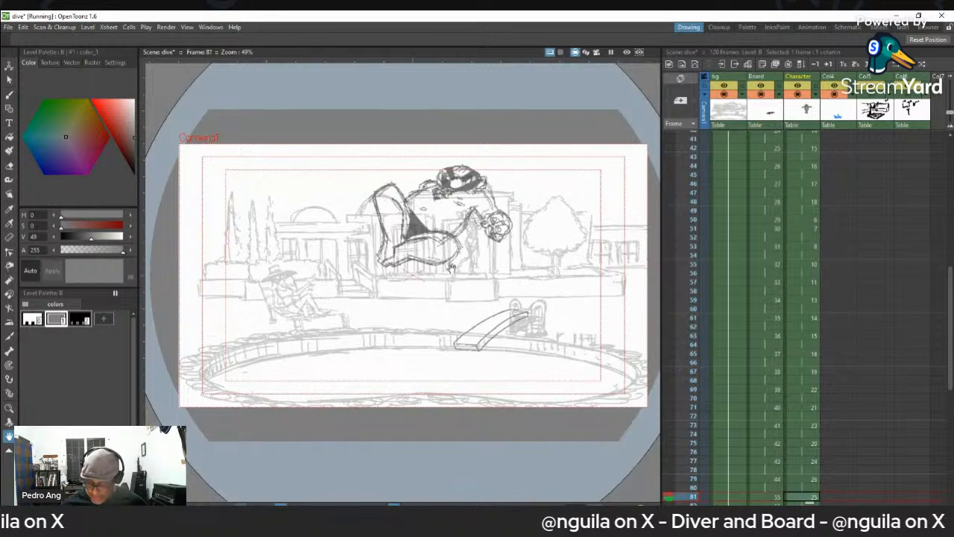
{"action": "key", "text": "Down"}
{"action": "key", "text": "Down"}
{"action": "key", "text": "Down"}
{"action": "key", "text": "Down"}
{"action": "key", "text": "Down"}
{"action": "key", "text": "Down"}
{"action": "key", "text": "Down"}
{"action": "key", "text": "Down"}
{"action": "key", "text": "Down"}
{"action": "key", "text": "Down"}
{"action": "key", "text": "Down"}
{"action": "key", "text": "Down"}
{"action": "key", "text": "Down"}
{"action": "key", "text": "Down"}
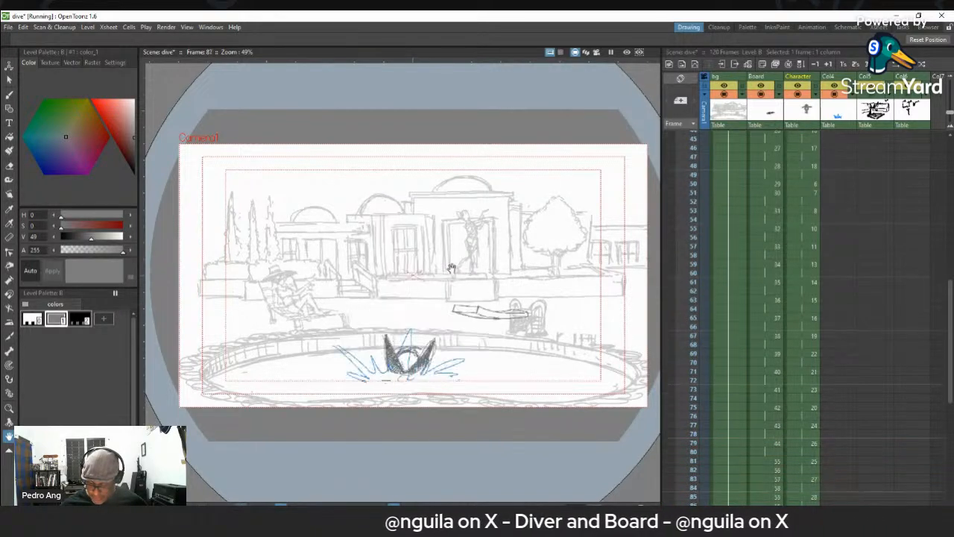
- Step back through the Character column to frame 1, reviewing the takeoff, mid-air and crouch poses along the way
{"action": "key", "text": "Up"}
{"action": "key", "text": "Up"}
{"action": "key", "text": "Up"}
{"action": "key", "text": "Up"}
{"action": "key", "text": "Up"}
{"action": "key", "text": "Up"}
{"action": "key", "text": "Up"}
{"action": "key", "text": "Up"}
{"action": "key", "text": "Up"}
{"action": "key", "text": "Up"}
{"action": "key", "text": "Up"}
{"action": "key", "text": "Up"}
{"action": "key", "text": "Up"}
{"action": "key", "text": "Up"}
{"action": "key", "text": "Up"}
{"action": "key", "text": "Up"}
{"action": "key", "text": "Up"}
{"action": "key", "text": "Up"}
{"action": "key", "text": "Up"}
{"action": "key", "text": "Up"}
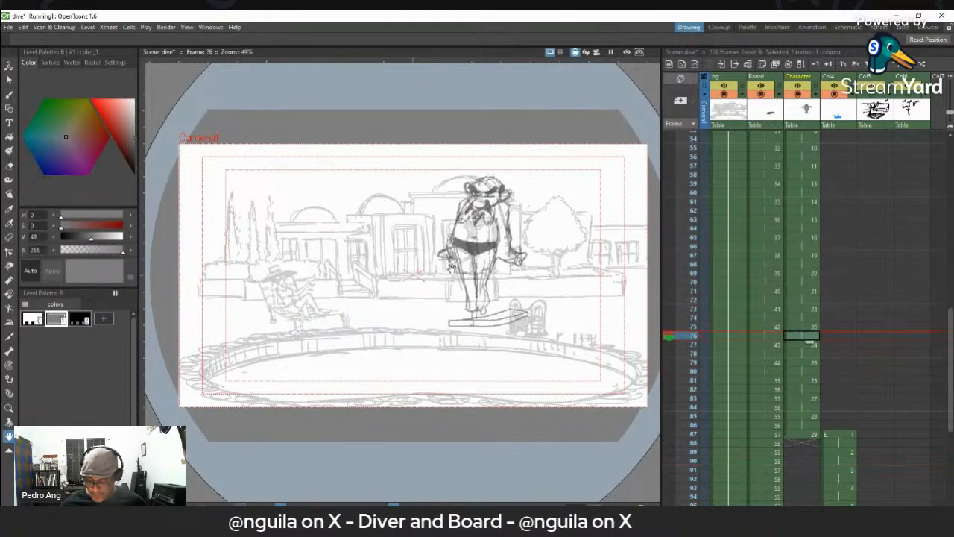
{"action": "key", "text": "Up"}
{"action": "key", "text": "Up"}
{"action": "key", "text": "Up"}
{"action": "key", "text": "Up"}
{"action": "key", "text": "Up"}
{"action": "key", "text": "Up"}
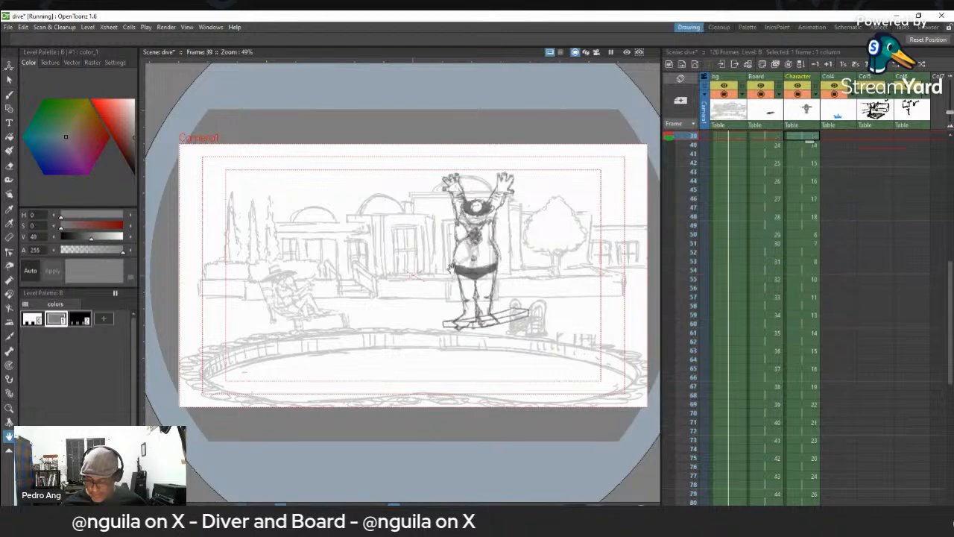
{"action": "key", "text": "Down"}
{"action": "key", "text": "Down"}
{"action": "key", "text": "Down"}
{"action": "key", "text": "Down"}
{"action": "key", "text": "Down"}
{"action": "key", "text": "Down"}
{"action": "key", "text": "Down"}
{"action": "key", "text": "Down"}
{"action": "key", "text": "Down"}
{"action": "key", "text": "Down"}
{"action": "key", "text": "Down"}
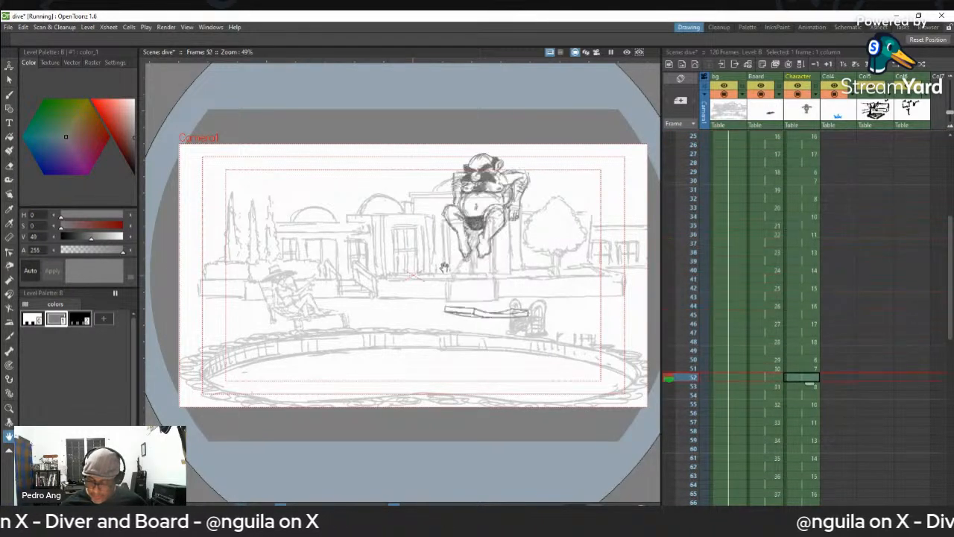
{"action": "key", "text": "Up"}
{"action": "key", "text": "Up"}
{"action": "key", "text": "Up"}
{"action": "key", "text": "Up"}
{"action": "key", "text": "Up"}
{"action": "key", "text": "Up"}
{"action": "key", "text": "Up"}
{"action": "key", "text": "Up"}
{"action": "key", "text": "Up"}
{"action": "key", "text": "Up"}
{"action": "key", "text": "Up"}
{"action": "key", "text": "Up"}
{"action": "key", "text": "Up"}
{"action": "key", "text": "Up"}
{"action": "key", "text": "Up"}
{"action": "key", "text": "Up"}
{"action": "key", "text": "Up"}
{"action": "key", "text": "Up"}
{"action": "key", "text": "Up"}
{"action": "key", "text": "Up"}
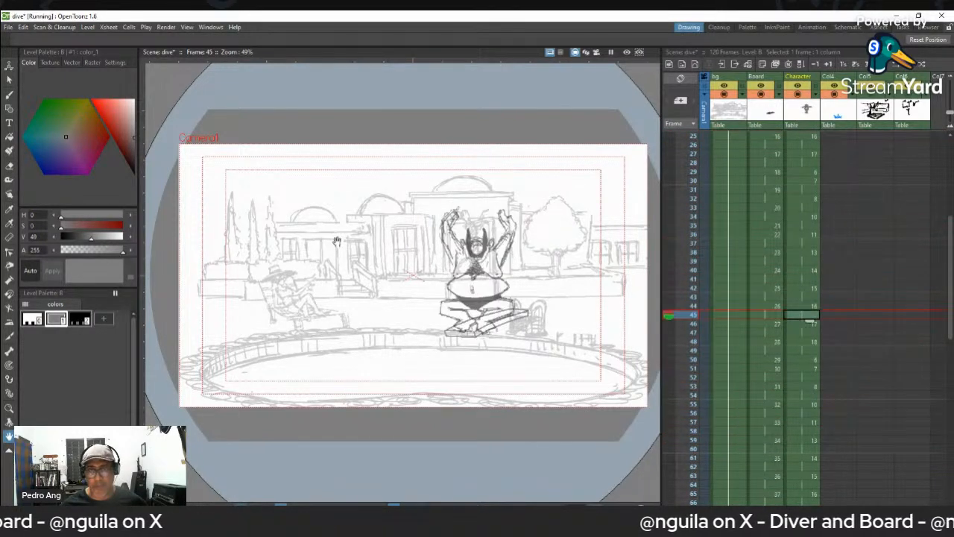
{"action": "key", "text": "Up"}
{"action": "key", "text": "Up"}
{"action": "key", "text": "Up"}
{"action": "key", "text": "Up"}
{"action": "key", "text": "Up"}
{"action": "key", "text": "Up"}
{"action": "key", "text": "Up"}
{"action": "key", "text": "Up"}
{"action": "key", "text": "Up"}
{"action": "key", "text": "Up"}
{"action": "key", "text": "Up"}
{"action": "key", "text": "Up"}
{"action": "key", "text": "Up"}
{"action": "key", "text": "Up"}
{"action": "key", "text": "Up"}
{"action": "key", "text": "Up"}
{"action": "key", "text": "Up"}
{"action": "key", "text": "Up"}
{"action": "key", "text": "Up"}
{"action": "key", "text": "Up"}
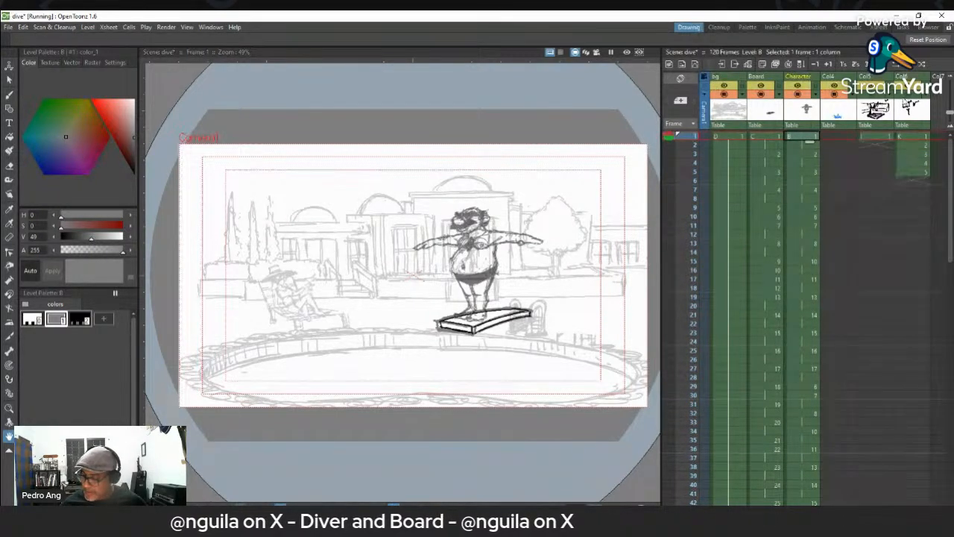
- Hide the Character, Board and bg columns and show the Col6 pose sketches at frame 1 in the viewer
{"action": "left_click", "coordinate": [796, 94]}
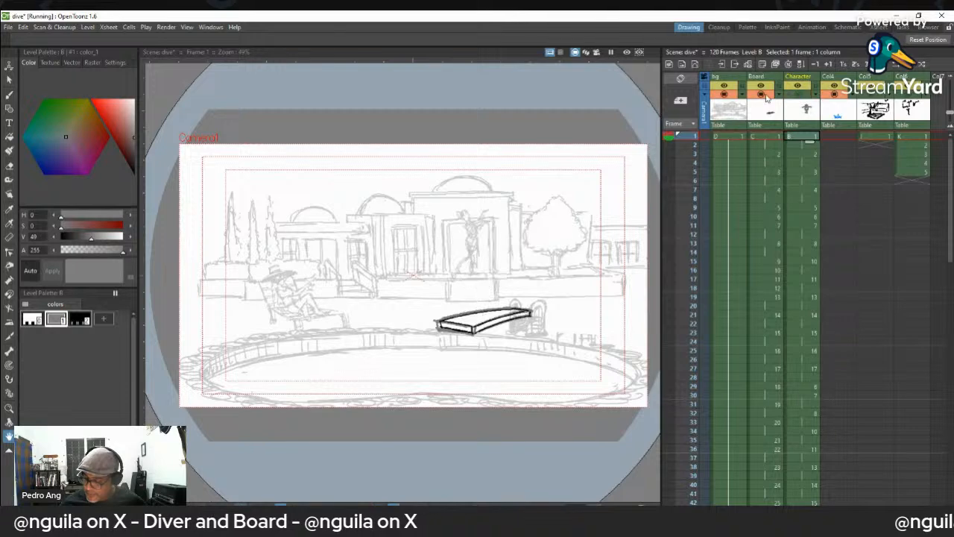
{"action": "left_click", "coordinate": [759, 94]}
{"action": "left_click", "coordinate": [731, 94]}
{"action": "left_click", "coordinate": [871, 93]}
{"action": "left_click", "coordinate": [908, 94]}
{"action": "left_click", "coordinate": [872, 94]}
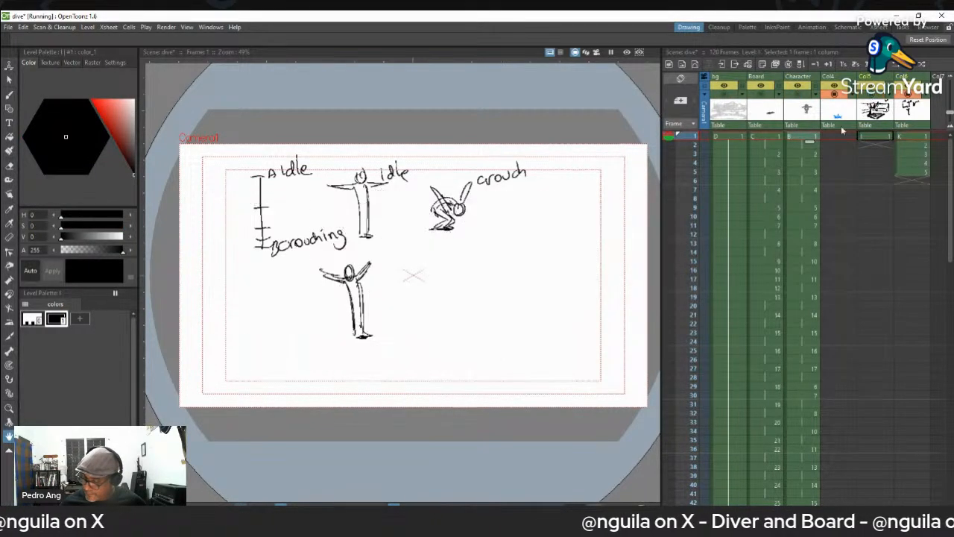
{"action": "left_click", "coordinate": [916, 146]}
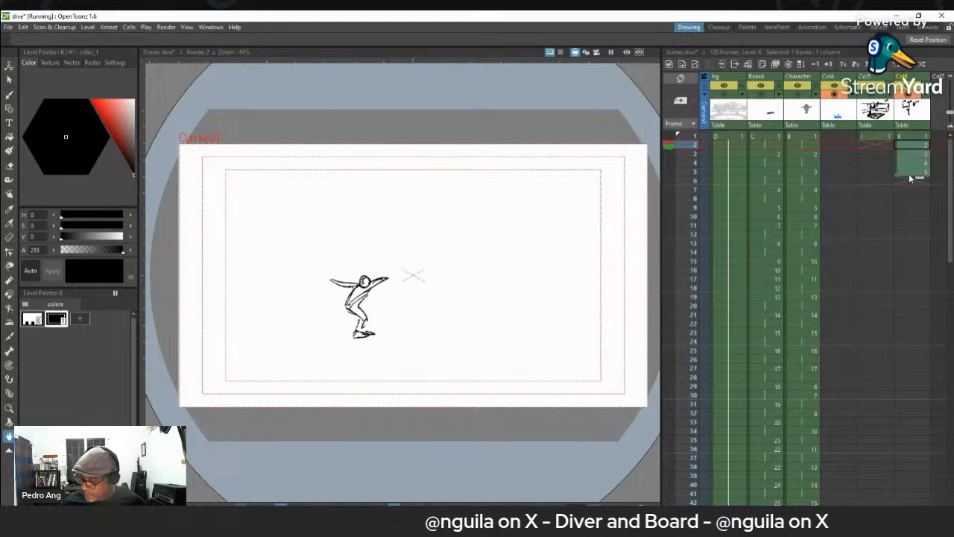
{"action": "left_click", "coordinate": [914, 136]}
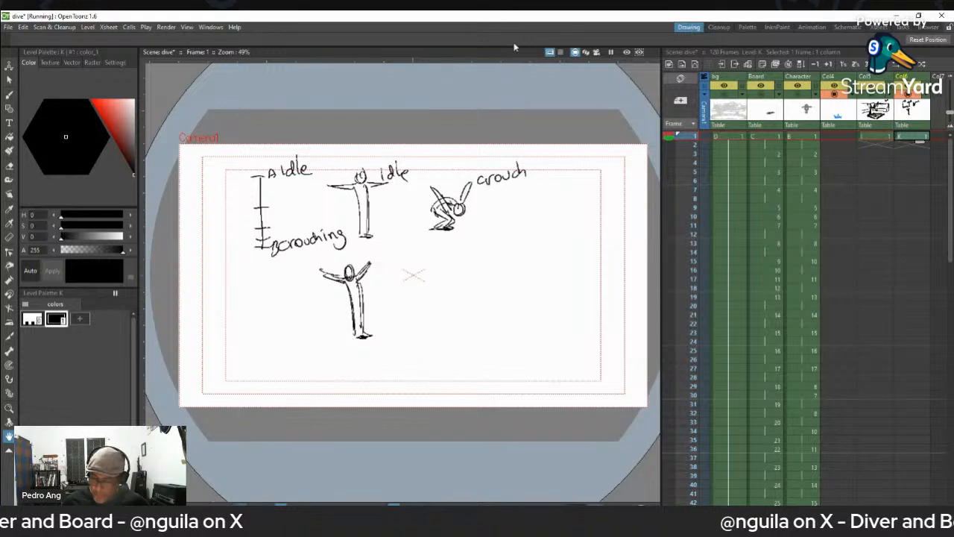
- Sketch a slightly curved diving board in perspective with the black brush beneath the crouch pose on Col6 frame 1
{"action": "key", "text": "b"}
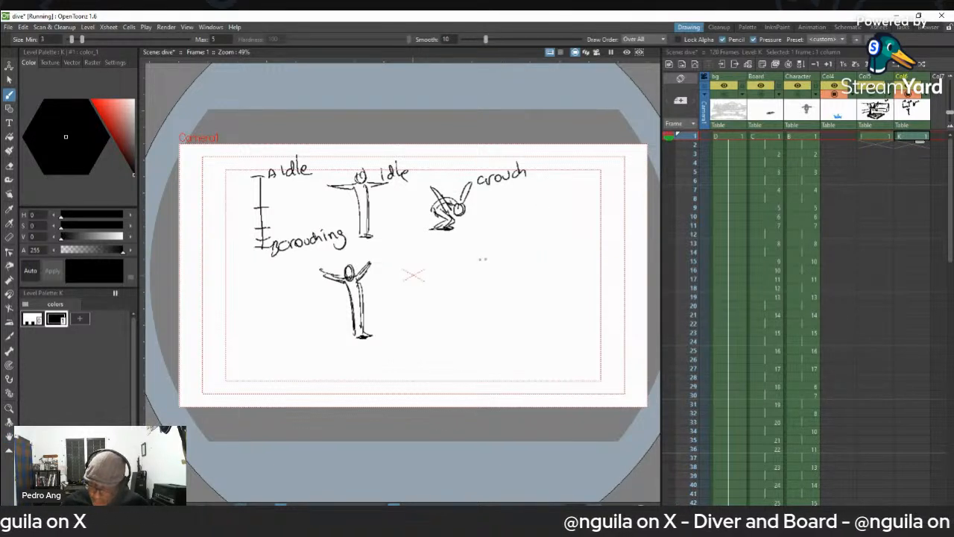
{"action": "left_click_drag", "start_coordinate": [443, 246], "coordinate": [531, 255]}
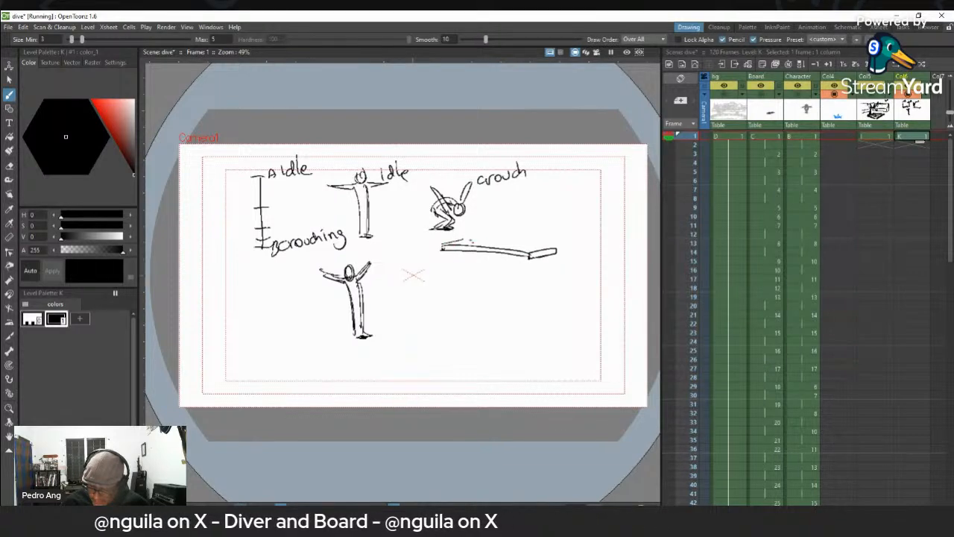
{"action": "key", "text": "h"}
{"action": "mouse_move", "coordinate": [611, 283]}
{"action": "left_mouse_down"}
{"action": "mouse_move", "coordinate": [620, 274]}
{"action": "mouse_move", "coordinate": [610, 221]}
{"action": "left_mouse_up"}
{"action": "key", "text": "shift+space"}
{"action": "left_click_drag", "start_coordinate": [574, 250], "coordinate": [559, 275]}
{"action": "left_click_drag", "start_coordinate": [591, 224], "coordinate": [578, 171]}
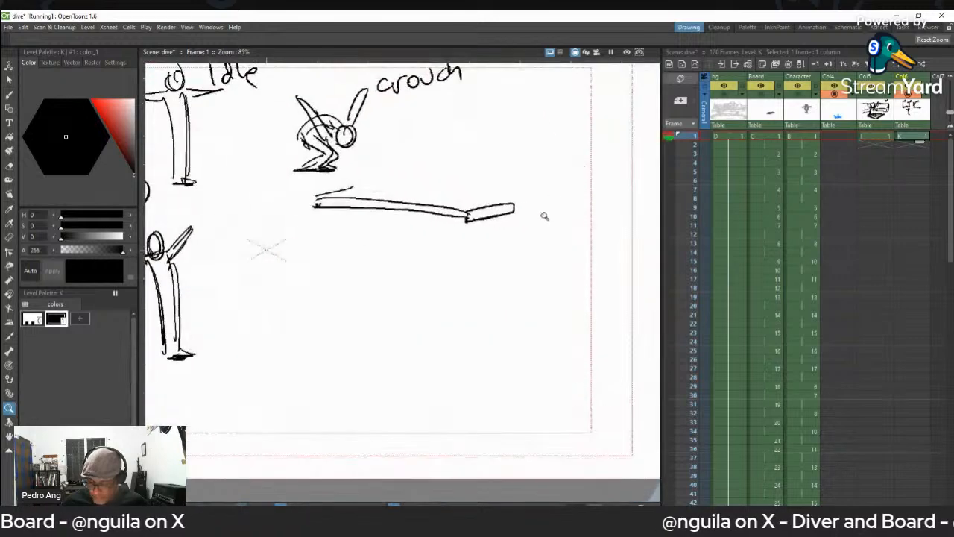
{"action": "key", "text": "ctrl+space"}
{"action": "left_click_drag", "start_coordinate": [559, 251], "coordinate": [530, 162]}
{"action": "key", "text": "b"}
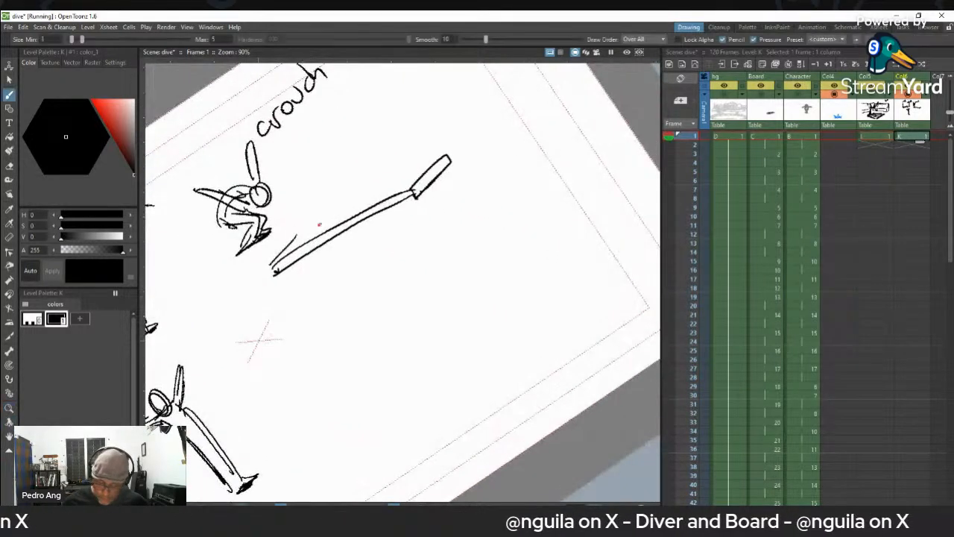
{"action": "left_click_drag", "start_coordinate": [306, 229], "coordinate": [430, 161]}
{"action": "left_click_drag", "start_coordinate": [371, 192], "coordinate": [438, 158]}
{"action": "left_click_drag", "start_coordinate": [410, 188], "coordinate": [282, 259]}
{"action": "left_click_drag", "start_coordinate": [397, 202], "coordinate": [409, 197]}
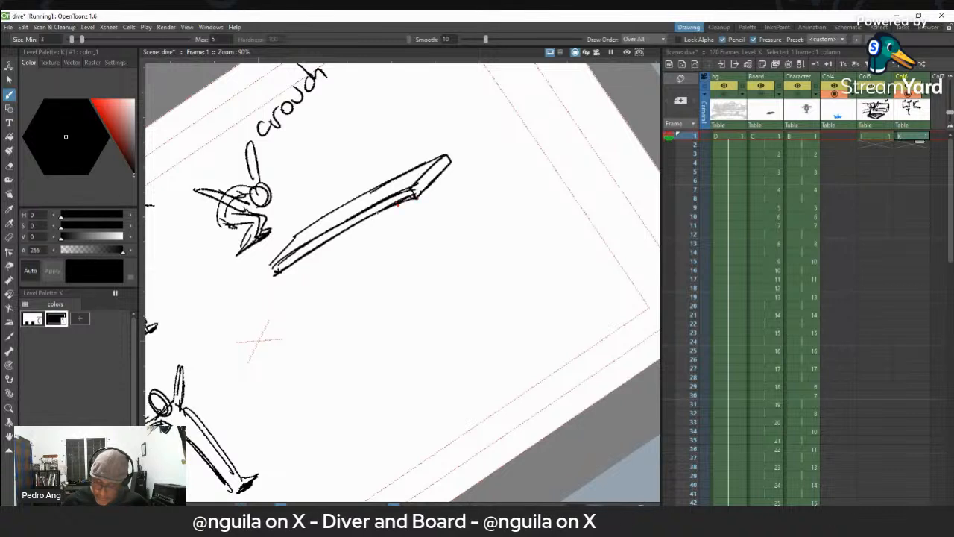
- Sketch a second, simpler board outline without thickness in black below the first board
{"action": "mouse_move", "coordinate": [317, 313]}
{"action": "left_mouse_down"}
{"action": "mouse_move", "coordinate": [426, 252]}
{"action": "mouse_move", "coordinate": [457, 274]}
{"action": "left_mouse_up"}
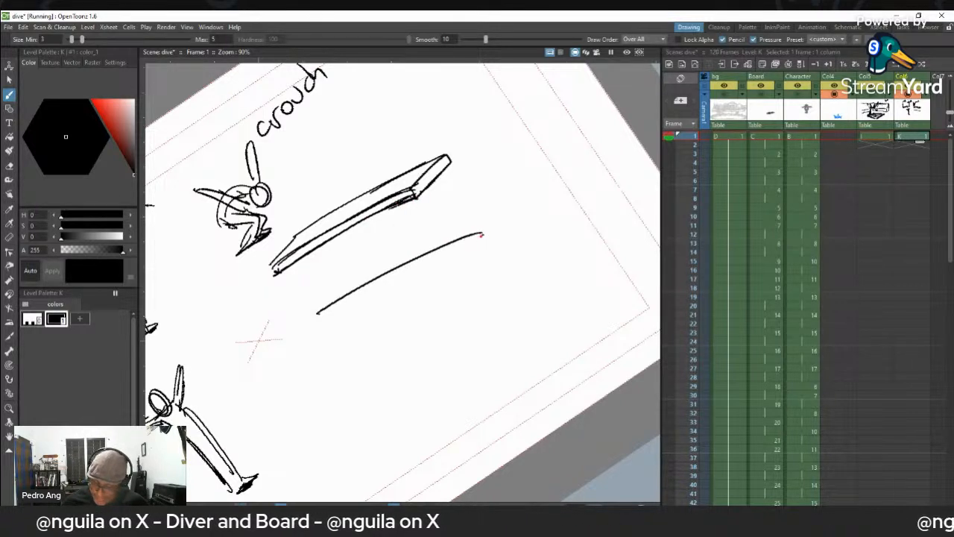
{"action": "left_click_drag", "start_coordinate": [338, 320], "coordinate": [302, 337]}
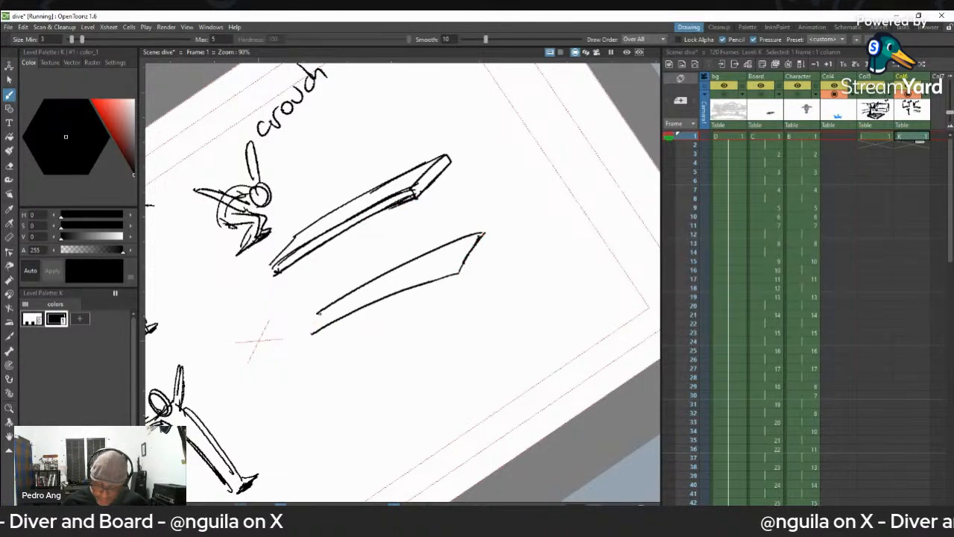
{"action": "left_click_drag", "start_coordinate": [483, 234], "coordinate": [460, 272]}
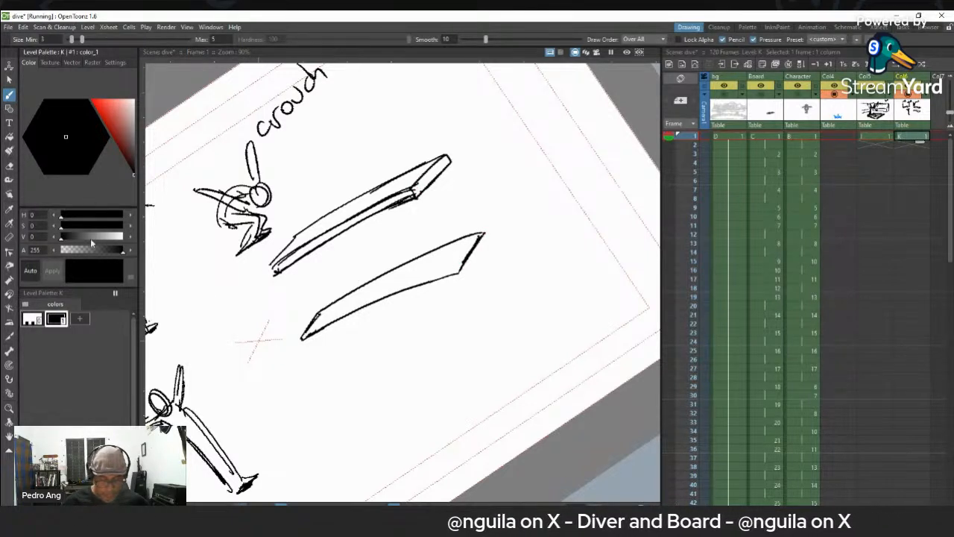
- Add a red style to the Col6 palette and retrace the free end of the first board in red
{"action": "left_click", "coordinate": [80, 319]}
{"action": "left_click_drag", "start_coordinate": [114, 104], "coordinate": [91, 102]}
{"action": "mouse_move", "coordinate": [418, 182]}
{"action": "left_mouse_down"}
{"action": "mouse_move", "coordinate": [447, 159]}
{"action": "mouse_move", "coordinate": [416, 199]}
{"action": "left_mouse_up"}
{"action": "left_click_drag", "start_coordinate": [445, 155], "coordinate": [450, 163]}
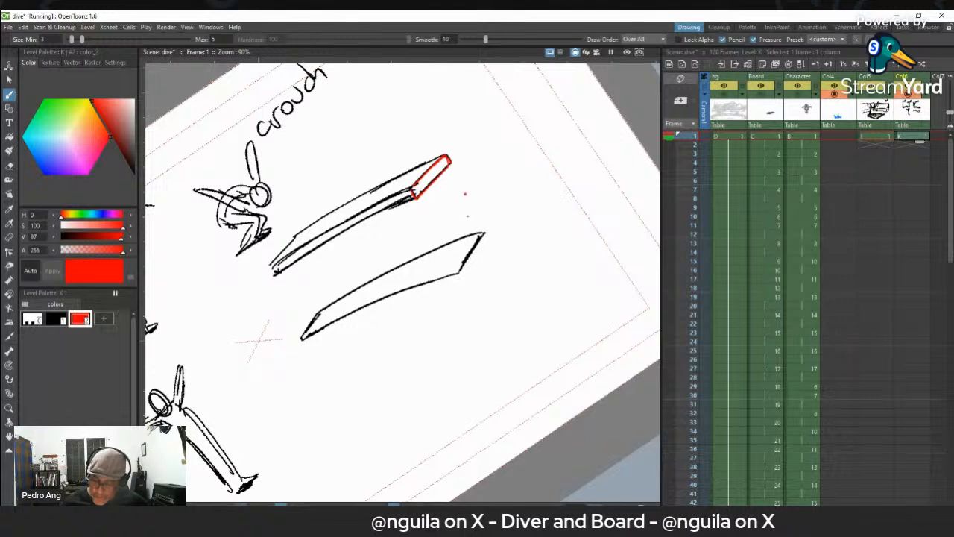
- Draw two red arcs through the corners of the first board's tip and join their upper and lower ends
{"action": "left_click_drag", "start_coordinate": [416, 128], "coordinate": [451, 173]}
{"action": "key", "text": "ctrl+z"}
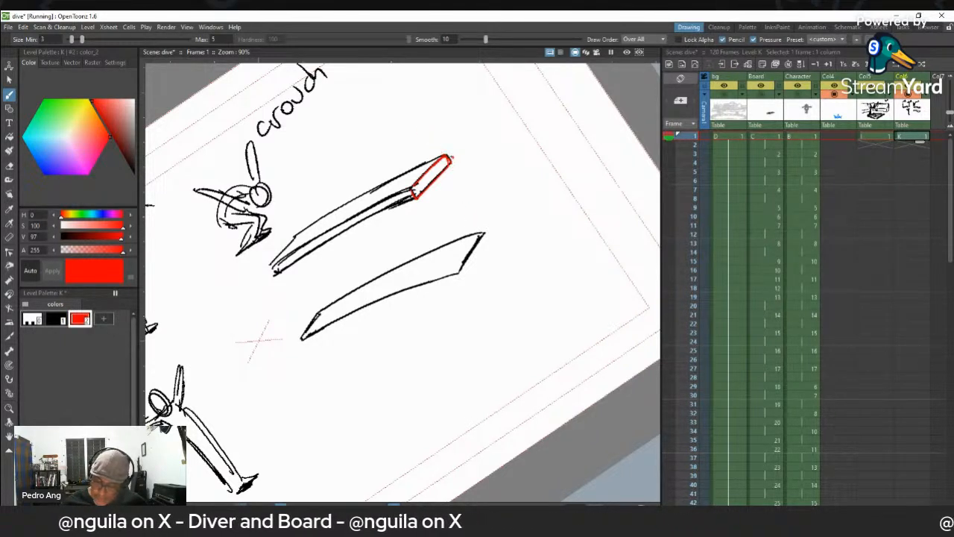
{"action": "left_click_drag", "start_coordinate": [428, 134], "coordinate": [463, 195]}
{"action": "left_click_drag", "start_coordinate": [387, 157], "coordinate": [422, 229]}
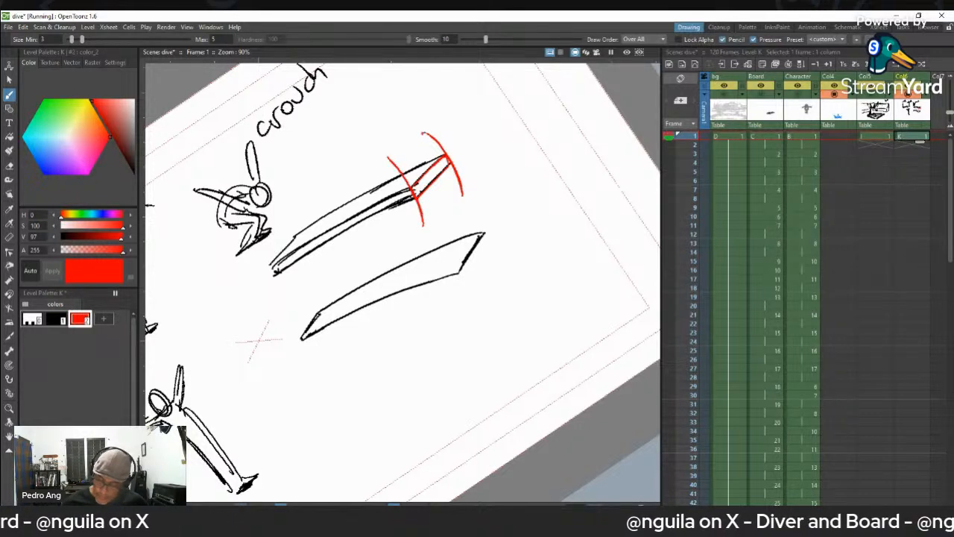
{"action": "left_click_drag", "start_coordinate": [388, 158], "coordinate": [425, 132]}
{"action": "left_click_drag", "start_coordinate": [424, 225], "coordinate": [462, 194]}
- Connect the red arcs back to the first board's base to outline its raised and lowered bend positions
{"action": "mouse_move", "coordinate": [275, 265]}
{"action": "left_mouse_down"}
{"action": "mouse_move", "coordinate": [385, 155]}
{"action": "mouse_move", "coordinate": [392, 165]}
{"action": "mouse_move", "coordinate": [270, 268]}
{"action": "left_mouse_up"}
{"action": "key", "text": "ctrl+z"}
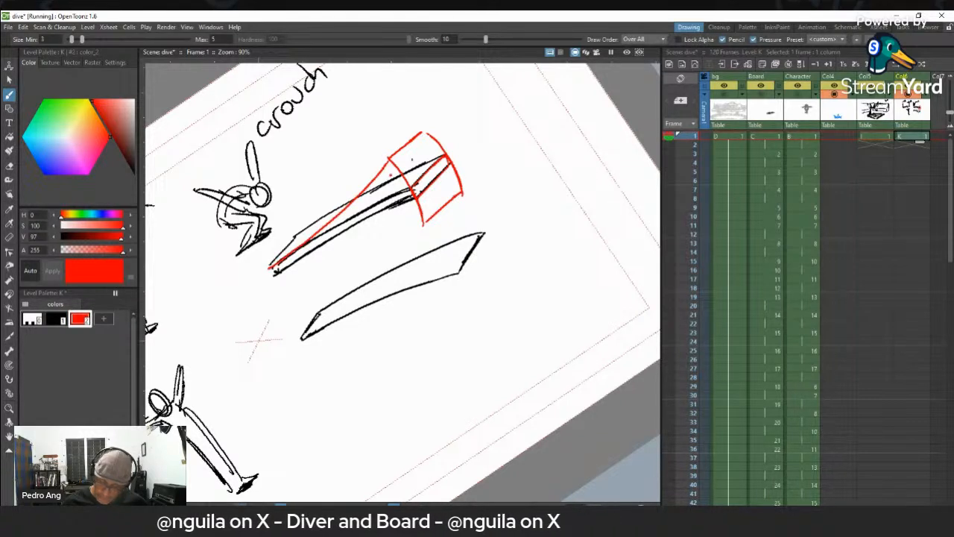
{"action": "mouse_move", "coordinate": [421, 138]}
{"action": "left_mouse_down"}
{"action": "mouse_move", "coordinate": [357, 198]}
{"action": "mouse_move", "coordinate": [293, 238]}
{"action": "mouse_move", "coordinate": [275, 271]}
{"action": "mouse_move", "coordinate": [427, 222]}
{"action": "left_mouse_up"}
{"action": "key", "text": "ctrl+z"}
{"action": "mouse_move", "coordinate": [279, 271]}
{"action": "left_mouse_down"}
{"action": "mouse_move", "coordinate": [356, 235]}
{"action": "mouse_move", "coordinate": [421, 227]}
{"action": "mouse_move", "coordinate": [459, 182]}
{"action": "left_mouse_up"}
{"action": "left_click_drag", "start_coordinate": [423, 212], "coordinate": [458, 181]}
{"action": "mouse_move", "coordinate": [458, 181]}
{"action": "left_mouse_down"}
{"action": "mouse_move", "coordinate": [461, 193]}
{"action": "mouse_move", "coordinate": [423, 224]}
{"action": "left_mouse_up"}
{"action": "mouse_move", "coordinate": [437, 188]}
{"action": "left_mouse_down"}
{"action": "mouse_move", "coordinate": [309, 236]}
{"action": "mouse_move", "coordinate": [396, 194]}
{"action": "mouse_move", "coordinate": [444, 184]}
{"action": "left_mouse_up"}
{"action": "key", "text": "ctrl+z"}
{"action": "mouse_move", "coordinate": [274, 267]}
{"action": "left_mouse_down"}
{"action": "mouse_move", "coordinate": [285, 249]}
{"action": "mouse_move", "coordinate": [299, 255]}
{"action": "left_mouse_up"}
- Draw red arcs through the second board's tip corners and outline its raised and lowered positions from the base
{"action": "left_click_drag", "start_coordinate": [444, 250], "coordinate": [470, 297]}
{"action": "left_click_drag", "start_coordinate": [471, 216], "coordinate": [500, 263]}
{"action": "left_click_drag", "start_coordinate": [441, 249], "coordinate": [473, 216]}
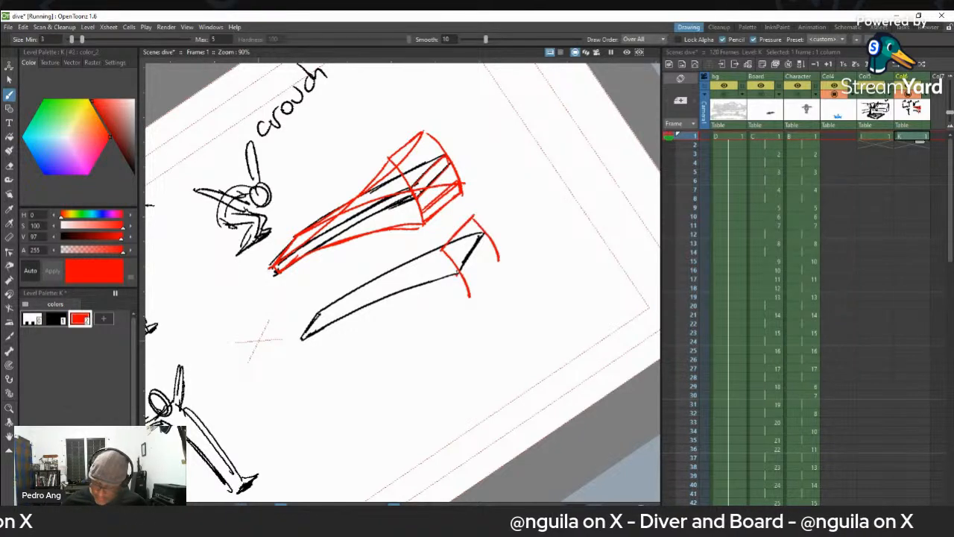
{"action": "left_click_drag", "start_coordinate": [441, 250], "coordinate": [300, 337]}
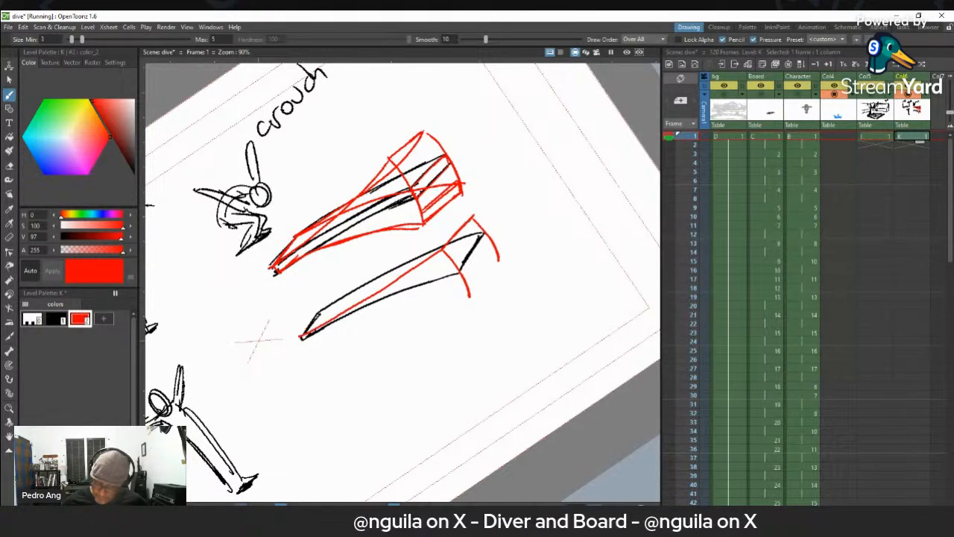
{"action": "mouse_move", "coordinate": [471, 217]}
{"action": "left_mouse_down"}
{"action": "mouse_move", "coordinate": [324, 309]}
{"action": "mouse_move", "coordinate": [302, 335]}
{"action": "left_mouse_up"}
{"action": "mouse_move", "coordinate": [470, 296]}
{"action": "left_mouse_down"}
{"action": "mouse_move", "coordinate": [321, 328]}
{"action": "mouse_move", "coordinate": [471, 297]}
{"action": "left_mouse_up"}
{"action": "key", "text": "ctrl+z"}
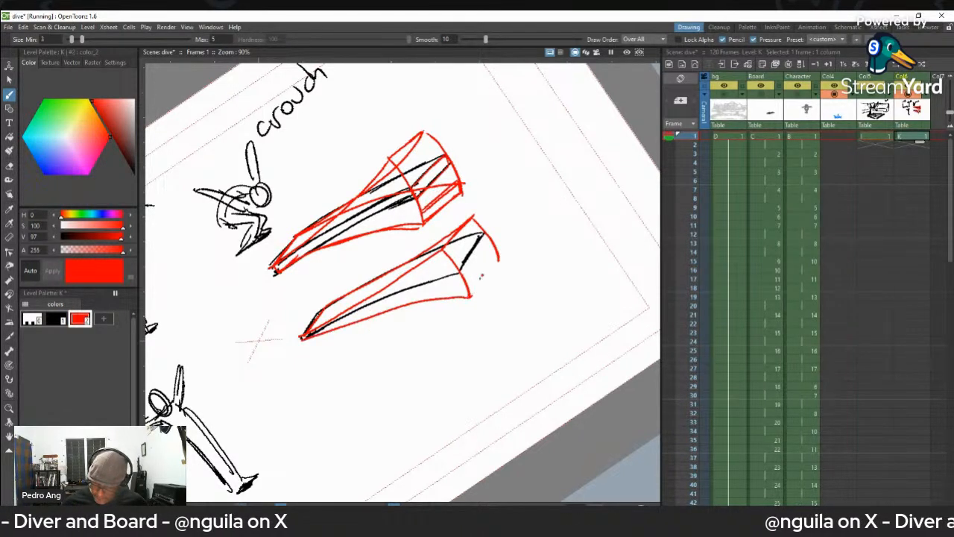
{"action": "left_click_drag", "start_coordinate": [498, 261], "coordinate": [471, 295]}
{"action": "left_click_drag", "start_coordinate": [474, 221], "coordinate": [483, 226]}
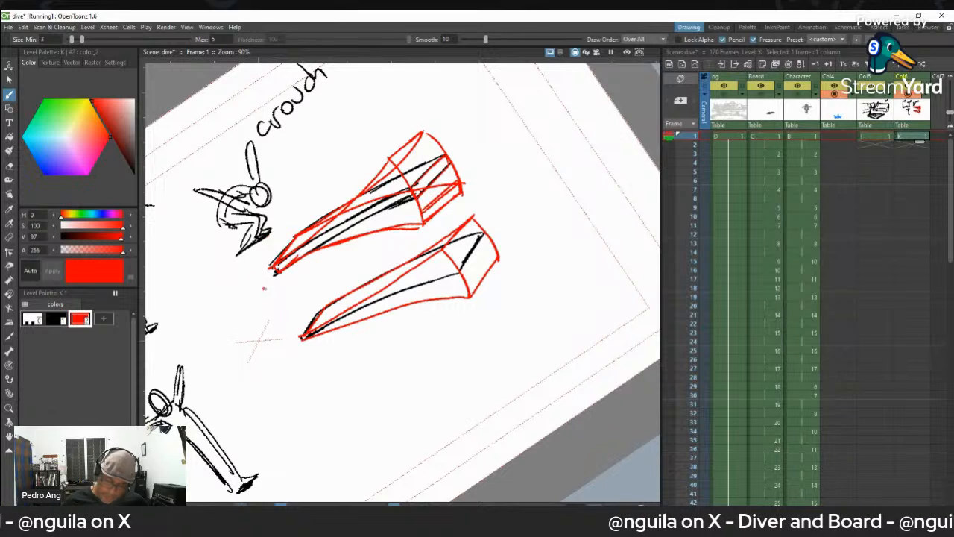
- Write "Fixed" in red beside the base of each of the two boards
{"action": "mouse_move", "coordinate": [254, 282]}
{"action": "left_mouse_down"}
{"action": "mouse_move", "coordinate": [241, 297]}
{"action": "mouse_move", "coordinate": [251, 289]}
{"action": "left_mouse_up"}
{"action": "mouse_move", "coordinate": [258, 286]}
{"action": "left_mouse_down"}
{"action": "mouse_move", "coordinate": [256, 296]}
{"action": "mouse_move", "coordinate": [273, 249]}
{"action": "left_mouse_up"}
{"action": "mouse_move", "coordinate": [289, 336]}
{"action": "left_mouse_down"}
{"action": "mouse_move", "coordinate": [277, 347]}
{"action": "mouse_move", "coordinate": [306, 313]}
{"action": "left_mouse_up"}
{"action": "left_click_drag", "start_coordinate": [310, 312], "coordinate": [315, 293]}
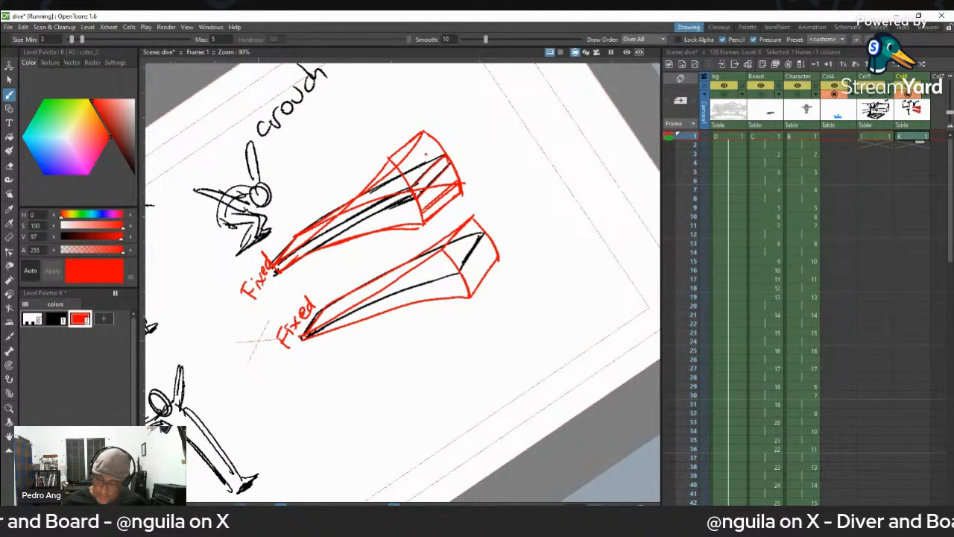
- Add a red line across the first board's raised tip and sketch a separate red quadrilateral beyond the tip
{"action": "left_click_drag", "start_coordinate": [395, 169], "coordinate": [432, 138]}
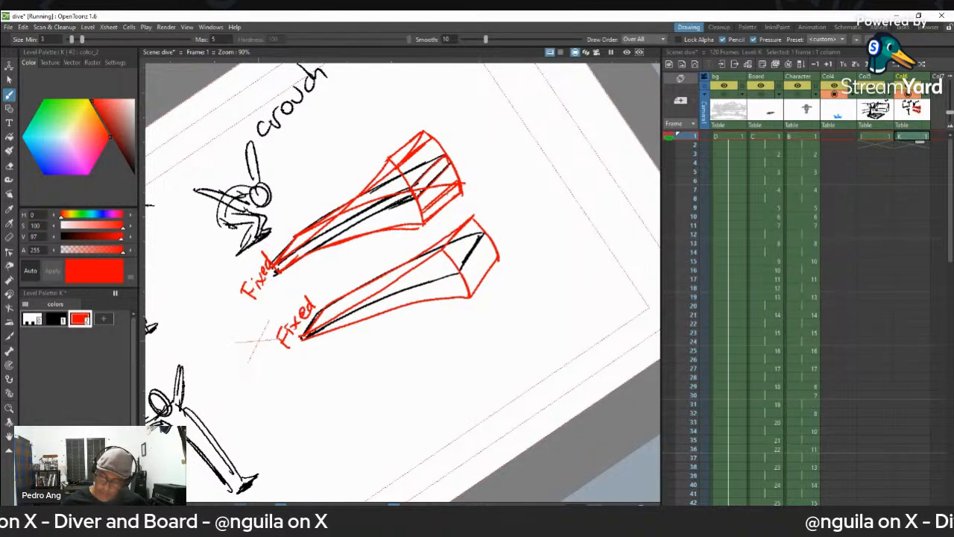
{"action": "left_click_drag", "start_coordinate": [456, 128], "coordinate": [475, 162]}
{"action": "left_click_drag", "start_coordinate": [504, 94], "coordinate": [518, 125]}
{"action": "left_click_drag", "start_coordinate": [455, 127], "coordinate": [501, 95]}
{"action": "mouse_move", "coordinate": [477, 163]}
{"action": "left_mouse_down"}
{"action": "mouse_move", "coordinate": [517, 128]}
{"action": "mouse_move", "coordinate": [484, 124]}
{"action": "mouse_move", "coordinate": [459, 139]}
{"action": "left_mouse_up"}
{"action": "key", "text": "space"}
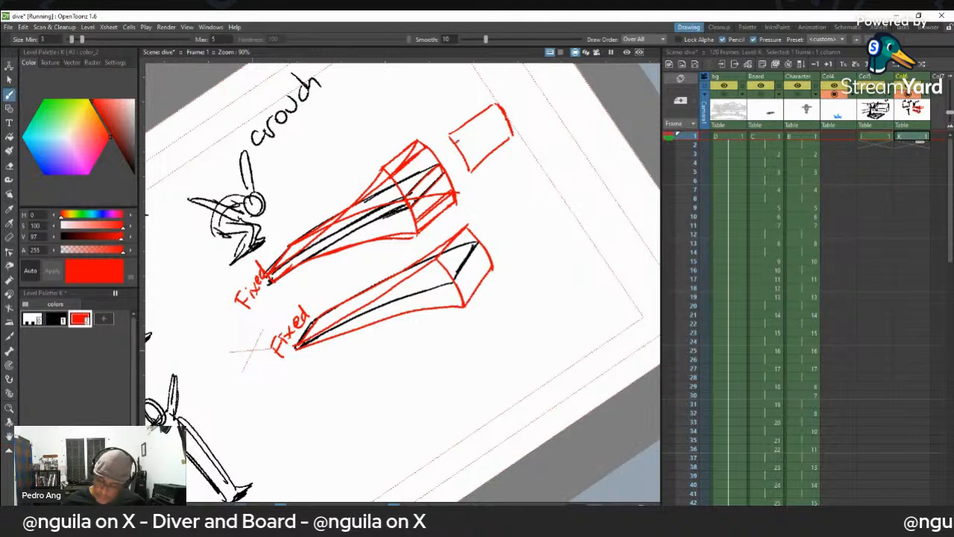
- Fill the red quadrilateral with lengthwise lines and sketch a narrower one further out beyond it
{"action": "mouse_move", "coordinate": [469, 160]}
{"action": "left_mouse_down"}
{"action": "mouse_move", "coordinate": [507, 128]}
{"action": "mouse_move", "coordinate": [461, 146]}
{"action": "mouse_move", "coordinate": [507, 112]}
{"action": "mouse_move", "coordinate": [474, 147]}
{"action": "mouse_move", "coordinate": [501, 131]}
{"action": "mouse_move", "coordinate": [525, 118]}
{"action": "left_mouse_up"}
{"action": "mouse_move", "coordinate": [544, 81]}
{"action": "left_mouse_down"}
{"action": "mouse_move", "coordinate": [553, 97]}
{"action": "mouse_move", "coordinate": [561, 91]}
{"action": "mouse_move", "coordinate": [550, 73]}
{"action": "left_mouse_up"}
{"action": "key", "text": "ctrl+z"}
{"action": "left_click_drag", "start_coordinate": [527, 114], "coordinate": [557, 89]}
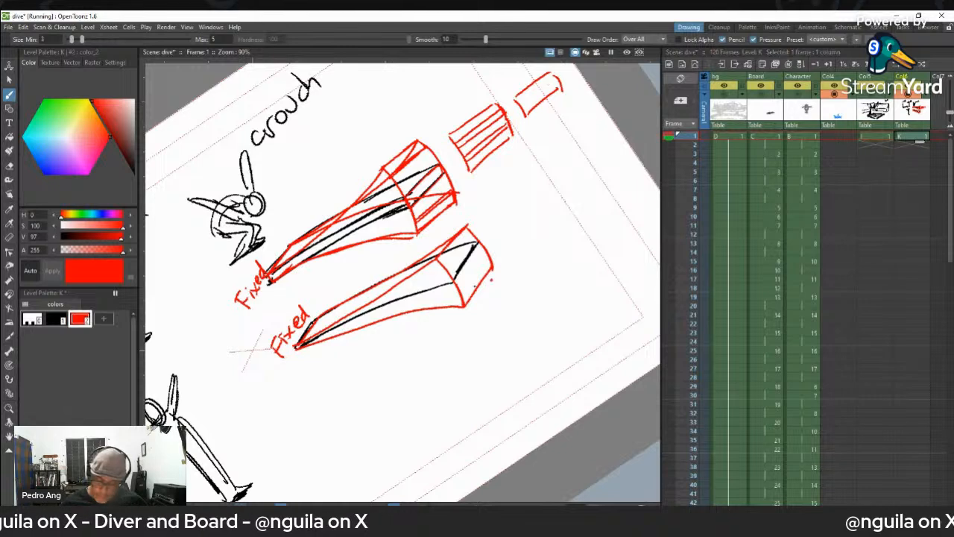
- Go to frame 2 of Col6 and show the frame 1 sketches as an onion skin
{"action": "key", "text": "ctrl+space"}
{"action": "left_click_drag", "start_coordinate": [456, 284], "coordinate": [482, 266]}
{"action": "key", "text": "space"}
{"action": "key", "text": "shift+space"}
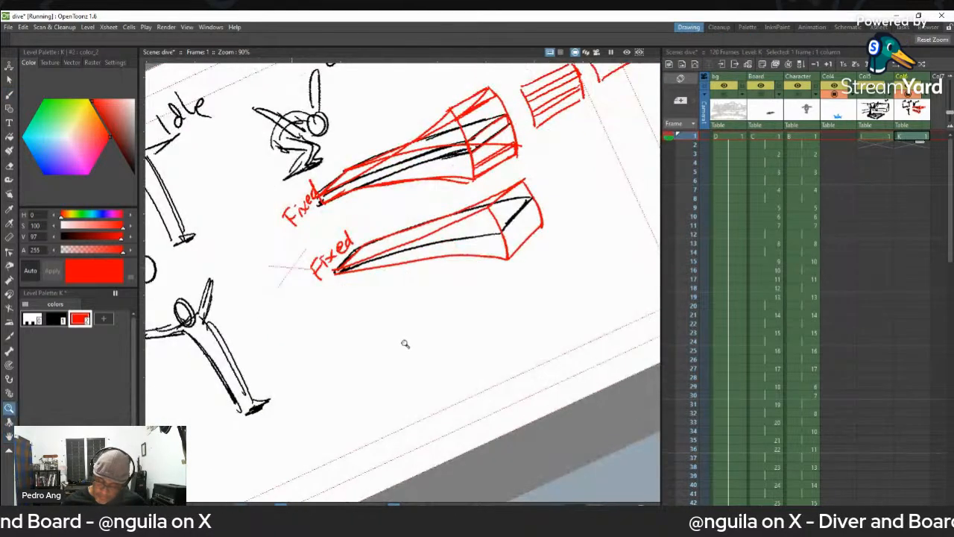
{"action": "key", "text": "space"}
{"action": "left_click_drag", "start_coordinate": [437, 298], "coordinate": [469, 232]}
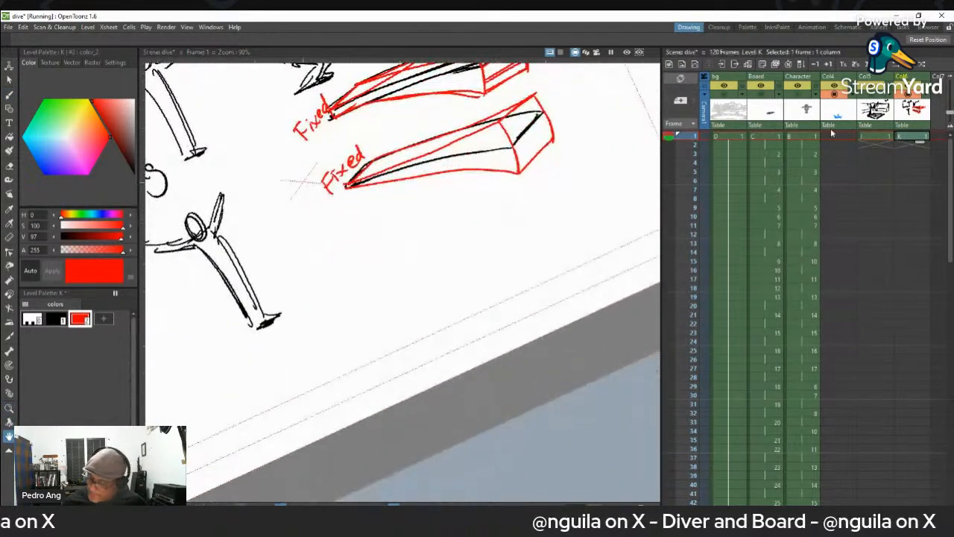
{"action": "left_click", "coordinate": [910, 145]}
{"action": "left_click", "coordinate": [670, 136]}
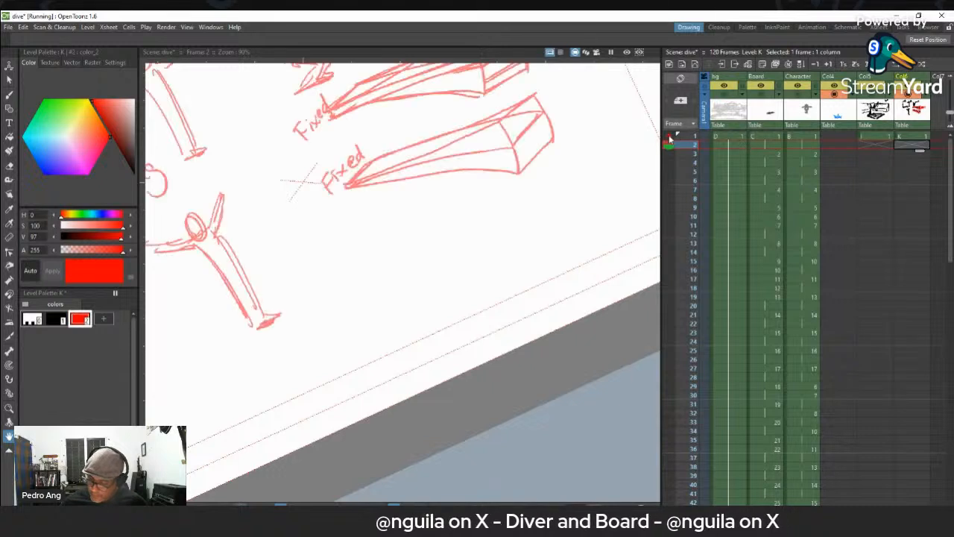
{"action": "left_click_drag", "start_coordinate": [480, 165], "coordinate": [464, 199]}
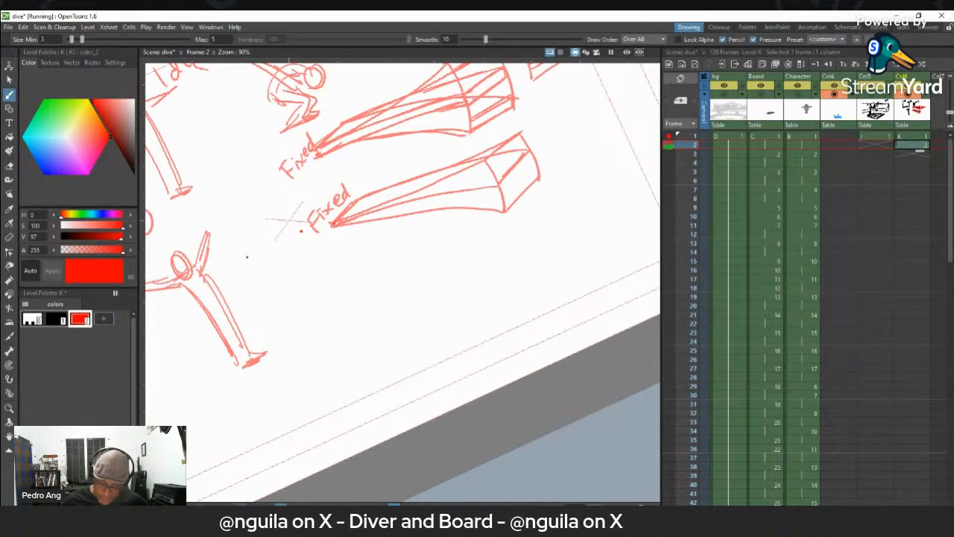
- Trace the second board's middle position in black on frame 2 of Col6
{"action": "left_click", "coordinate": [56, 319]}
{"action": "mouse_move", "coordinate": [331, 223]}
{"action": "left_mouse_down"}
{"action": "mouse_move", "coordinate": [513, 171]}
{"action": "mouse_move", "coordinate": [497, 185]}
{"action": "mouse_move", "coordinate": [534, 151]}
{"action": "left_mouse_up"}
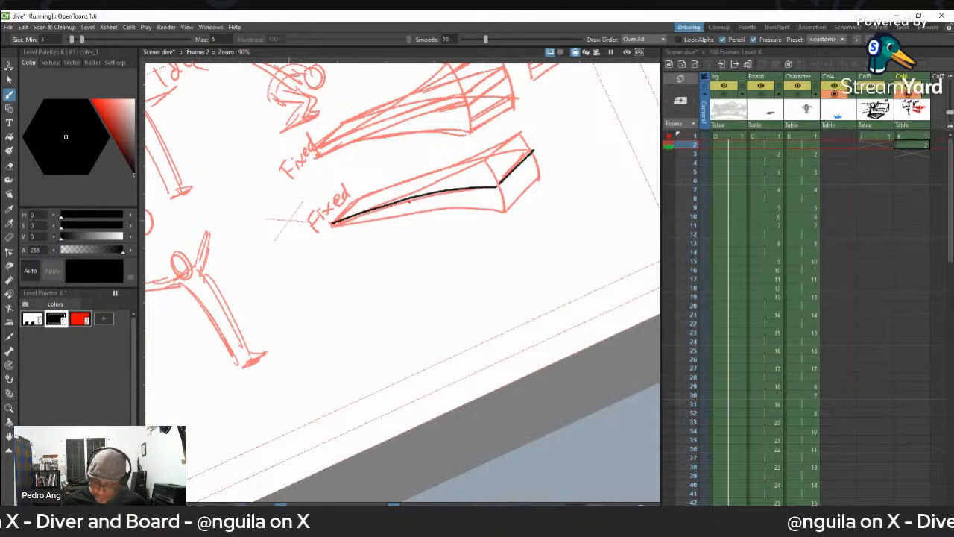
{"action": "mouse_move", "coordinate": [355, 201]}
{"action": "left_mouse_down"}
{"action": "mouse_move", "coordinate": [451, 166]}
{"action": "mouse_move", "coordinate": [532, 150]}
{"action": "left_mouse_up"}
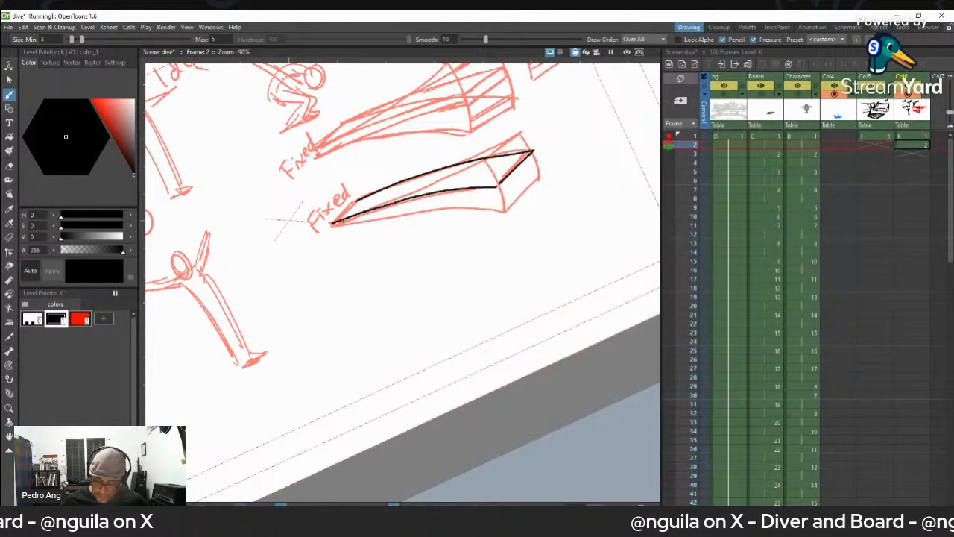
{"action": "left_click_drag", "start_coordinate": [361, 198], "coordinate": [334, 223]}
{"action": "key", "text": "ctrl+z"}
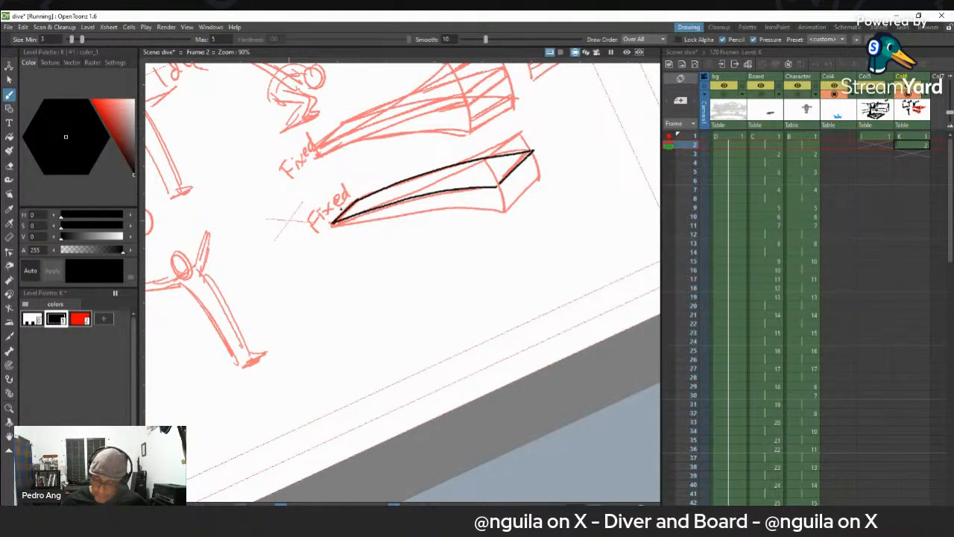
- On frame 3 of Col6, onion-skin frame 1 and draw the second board bent upward in black
{"action": "left_click", "coordinate": [911, 153]}
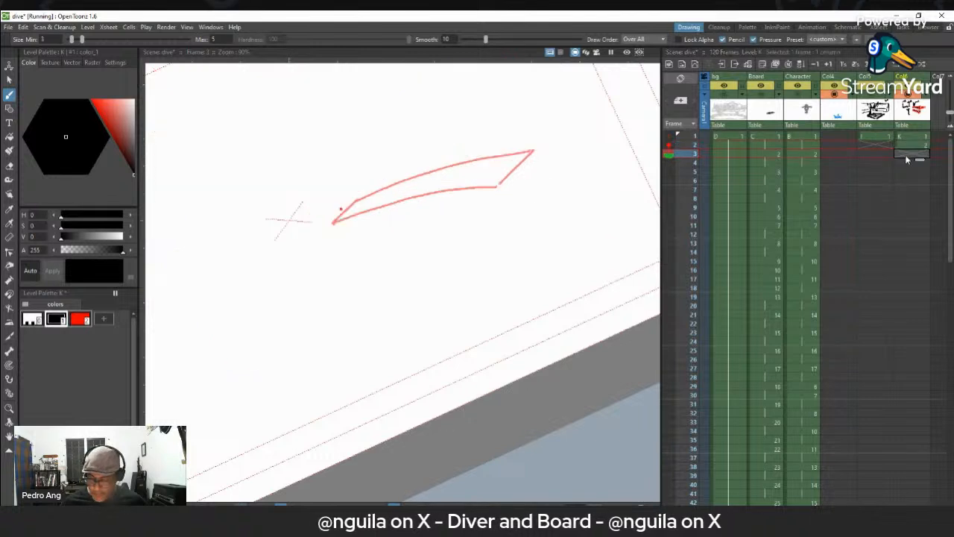
{"action": "left_click", "coordinate": [669, 137]}
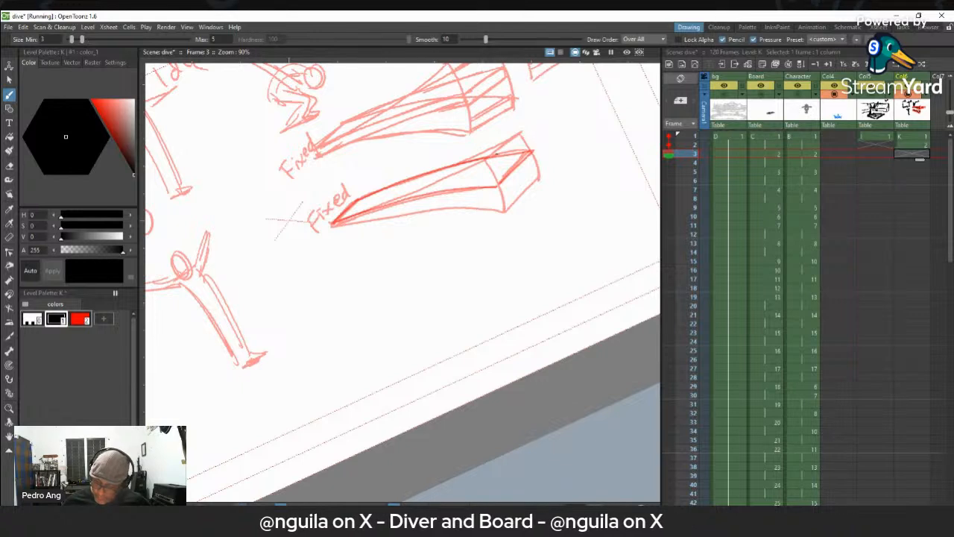
{"action": "mouse_move", "coordinate": [499, 158]}
{"action": "left_mouse_down"}
{"action": "mouse_move", "coordinate": [489, 166]}
{"action": "mouse_move", "coordinate": [523, 139]}
{"action": "left_mouse_up"}
{"action": "left_click_drag", "start_coordinate": [334, 224], "coordinate": [491, 163]}
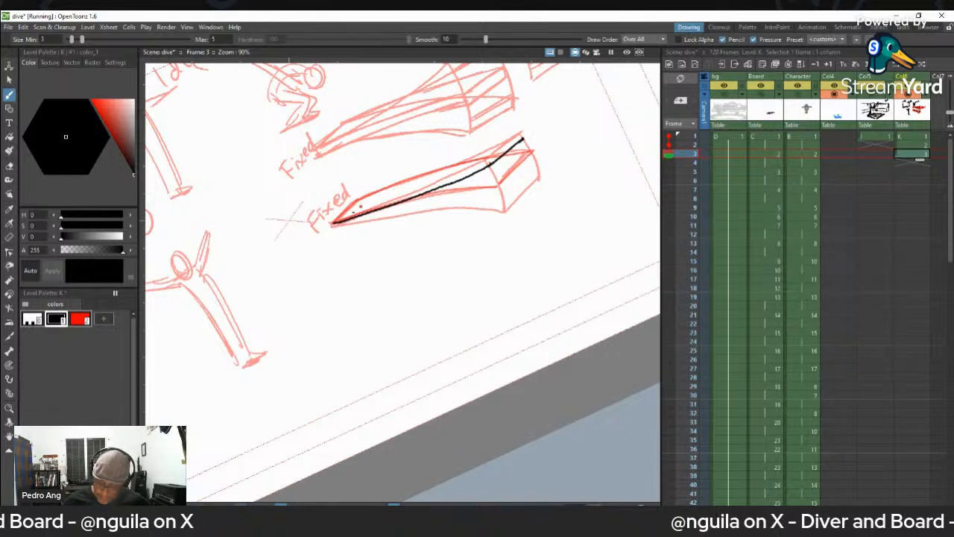
{"action": "mouse_move", "coordinate": [333, 222]}
{"action": "left_mouse_down"}
{"action": "mouse_move", "coordinate": [358, 199]}
{"action": "mouse_move", "coordinate": [524, 137]}
{"action": "mouse_move", "coordinate": [361, 199]}
{"action": "left_mouse_up"}
{"action": "key", "text": "ctrl+z"}
{"action": "key", "text": "ctrl+z"}
{"action": "mouse_move", "coordinate": [524, 138]}
{"action": "left_mouse_down"}
{"action": "mouse_move", "coordinate": [354, 201]}
{"action": "mouse_move", "coordinate": [523, 136]}
{"action": "left_mouse_up"}
{"action": "key", "text": "ctrl+z"}
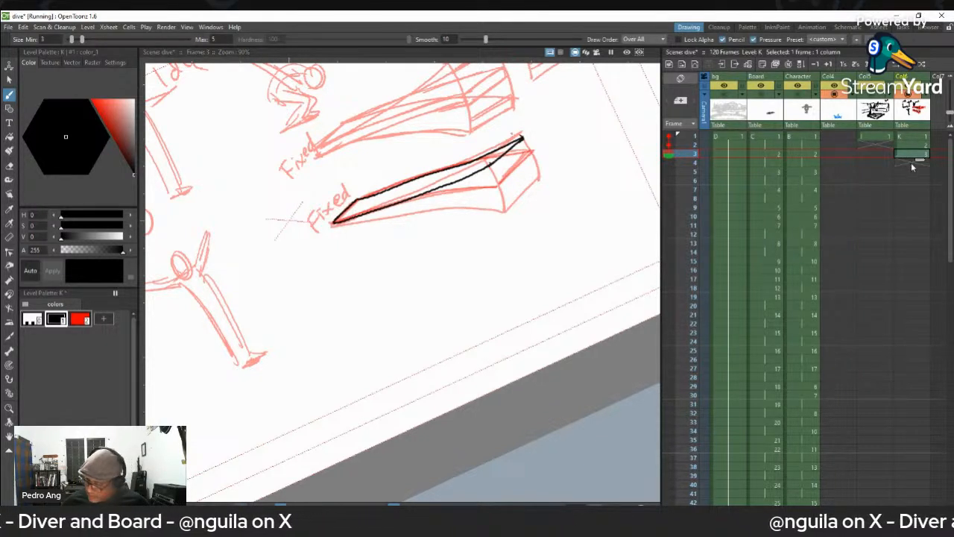
- On frame 4 of Col6, fix frame 1 as onion skin and draw the board at its highest bend
{"action": "left_click", "coordinate": [911, 162]}
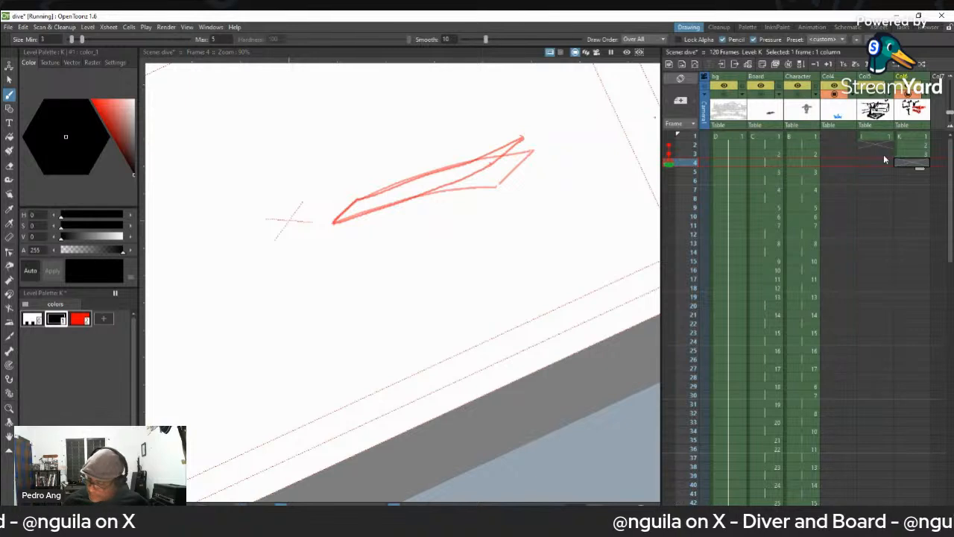
{"action": "left_click_drag", "start_coordinate": [668, 146], "coordinate": [668, 135]}
{"action": "left_click", "coordinate": [669, 154]}
{"action": "left_click", "coordinate": [664, 136]}
{"action": "left_click", "coordinate": [669, 137]}
{"action": "left_click", "coordinate": [668, 154]}
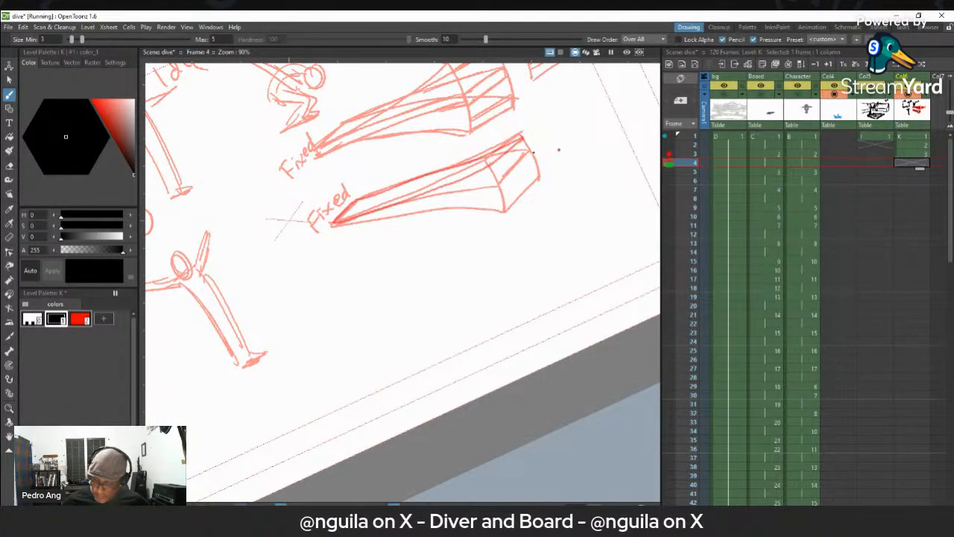
{"action": "mouse_move", "coordinate": [520, 134]}
{"action": "left_mouse_down"}
{"action": "mouse_move", "coordinate": [335, 221]}
{"action": "mouse_move", "coordinate": [357, 199]}
{"action": "left_mouse_up"}
{"action": "left_click_drag", "start_coordinate": [520, 134], "coordinate": [349, 201]}
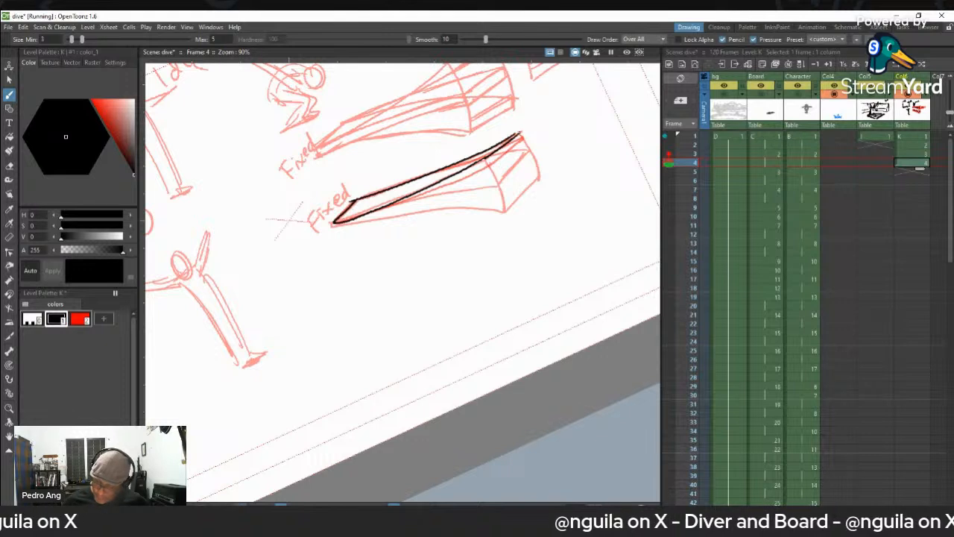
- On frame 5 of Col6, draw the second board slightly above its lowest bend position in black
{"action": "left_click", "coordinate": [911, 172]}
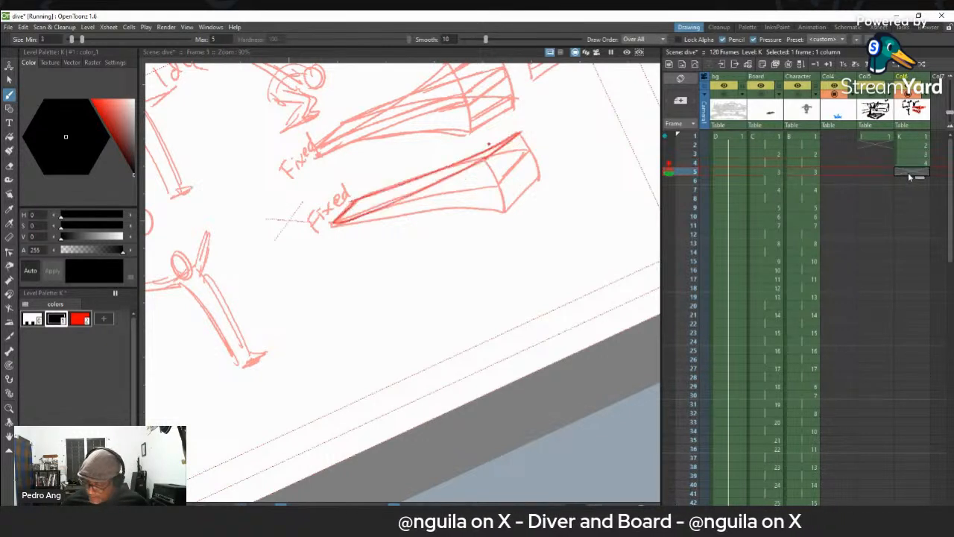
{"action": "left_click_drag", "start_coordinate": [538, 177], "coordinate": [506, 210]}
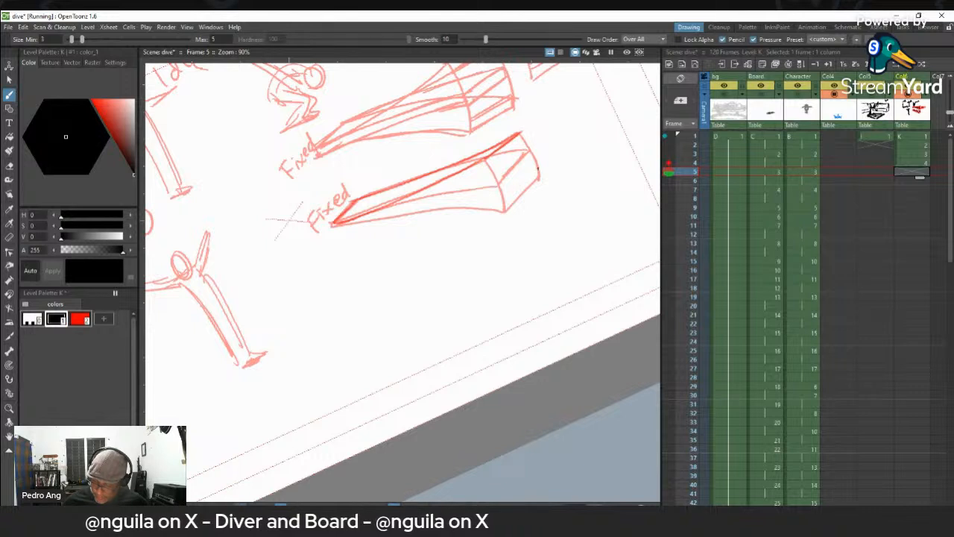
{"action": "left_click_drag", "start_coordinate": [539, 170], "coordinate": [502, 200]}
{"action": "left_click_drag", "start_coordinate": [337, 223], "coordinate": [501, 194]}
{"action": "key", "text": "ctrl+z"}
{"action": "left_click_drag", "start_coordinate": [337, 224], "coordinate": [503, 198]}
{"action": "mouse_move", "coordinate": [539, 169]}
{"action": "left_mouse_down"}
{"action": "mouse_move", "coordinate": [449, 179]}
{"action": "mouse_move", "coordinate": [353, 209]}
{"action": "mouse_move", "coordinate": [457, 176]}
{"action": "mouse_move", "coordinate": [538, 168]}
{"action": "left_mouse_up"}
{"action": "key", "text": "ctrl+z"}
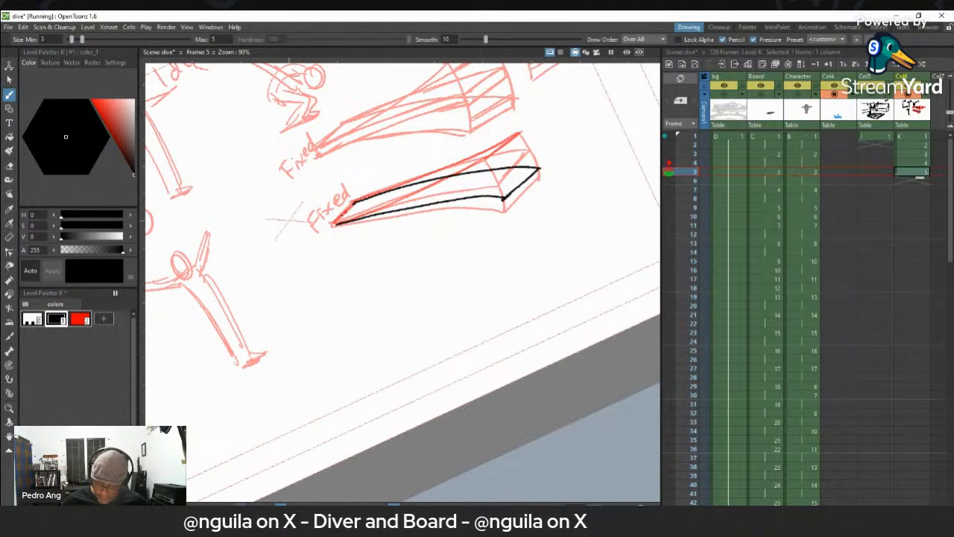
- On frame 6 of Col6, trace the board's lowest bend position in black and clean up its tip corners
{"action": "left_click", "coordinate": [911, 181]}
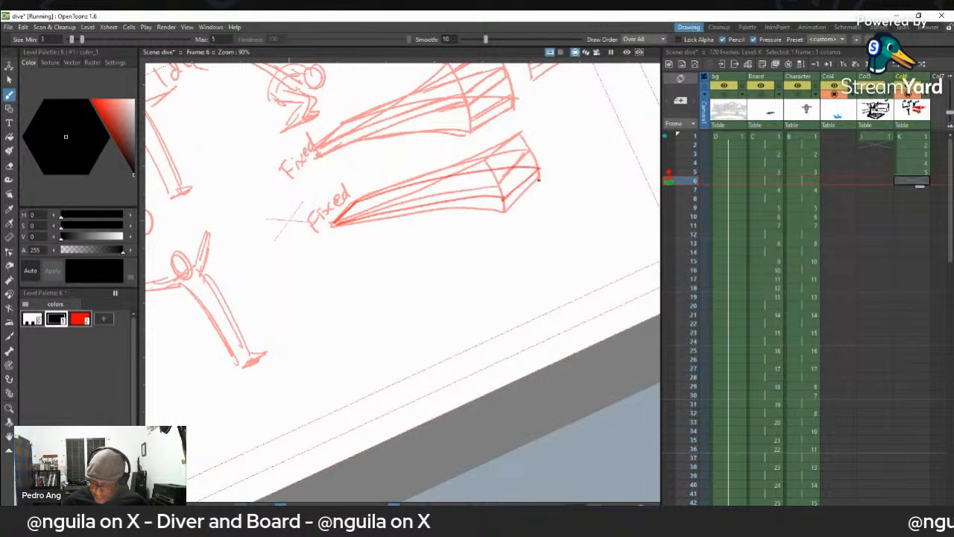
{"action": "mouse_move", "coordinate": [540, 177]}
{"action": "left_mouse_down"}
{"action": "mouse_move", "coordinate": [503, 212]}
{"action": "mouse_move", "coordinate": [436, 208]}
{"action": "mouse_move", "coordinate": [334, 225]}
{"action": "left_mouse_up"}
{"action": "left_click_drag", "start_coordinate": [408, 215], "coordinate": [507, 211]}
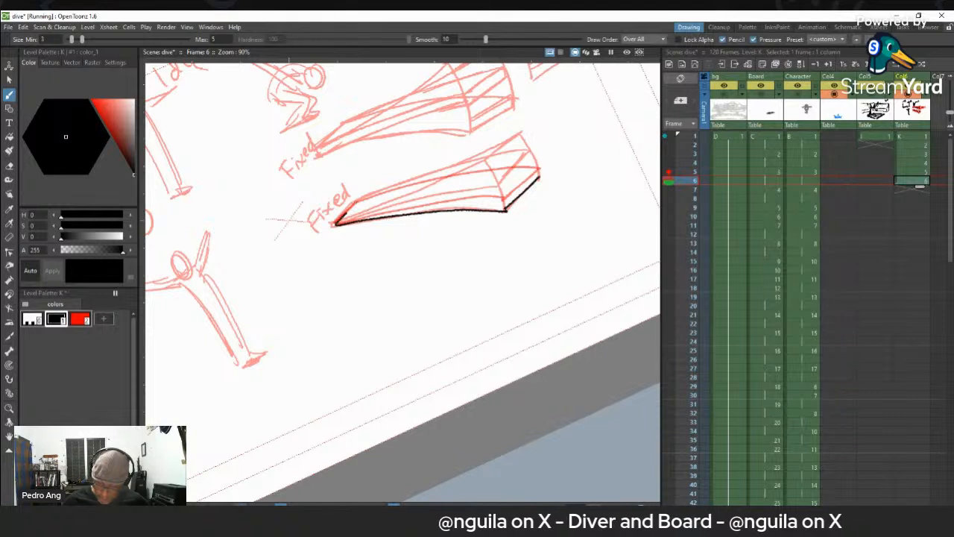
{"action": "left_click_drag", "start_coordinate": [358, 201], "coordinate": [513, 177]}
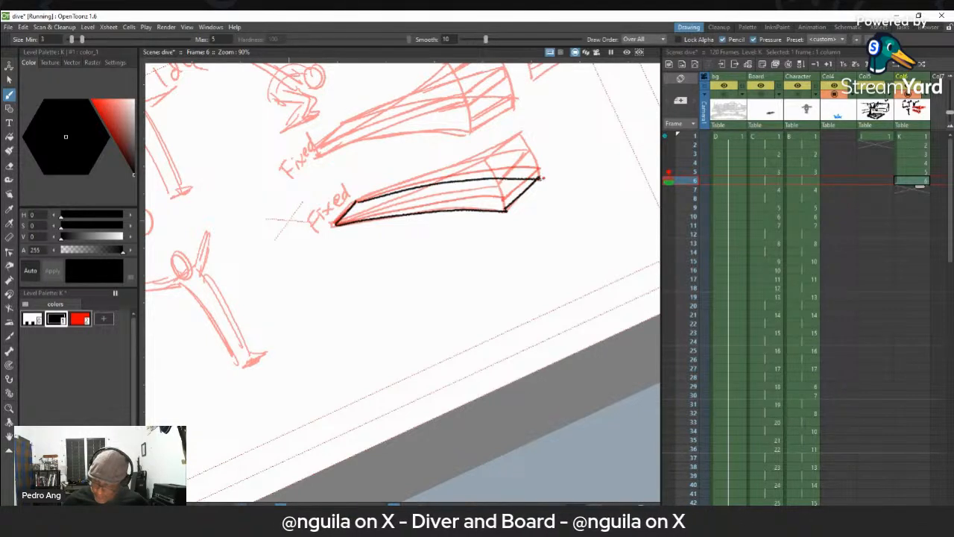
{"action": "key", "text": "a"}
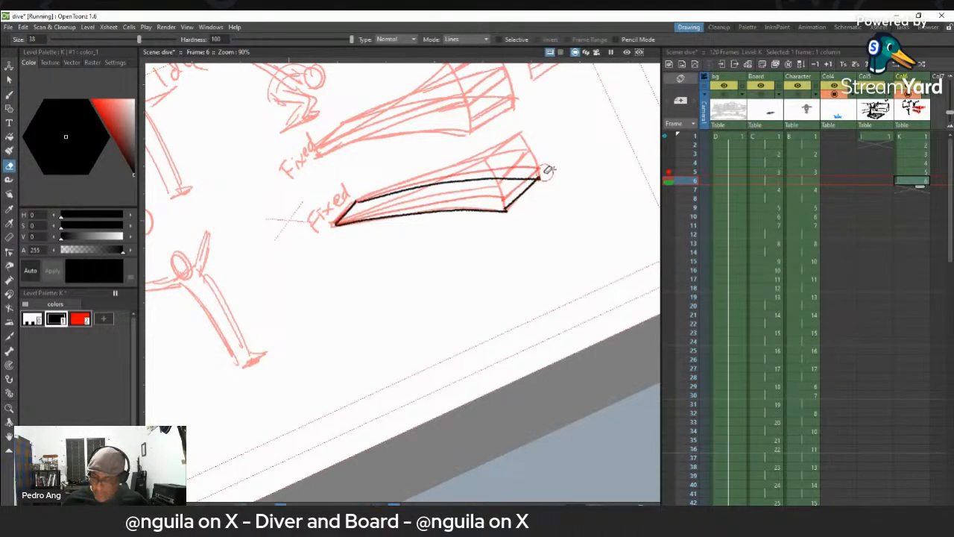
{"action": "key", "text": "b"}
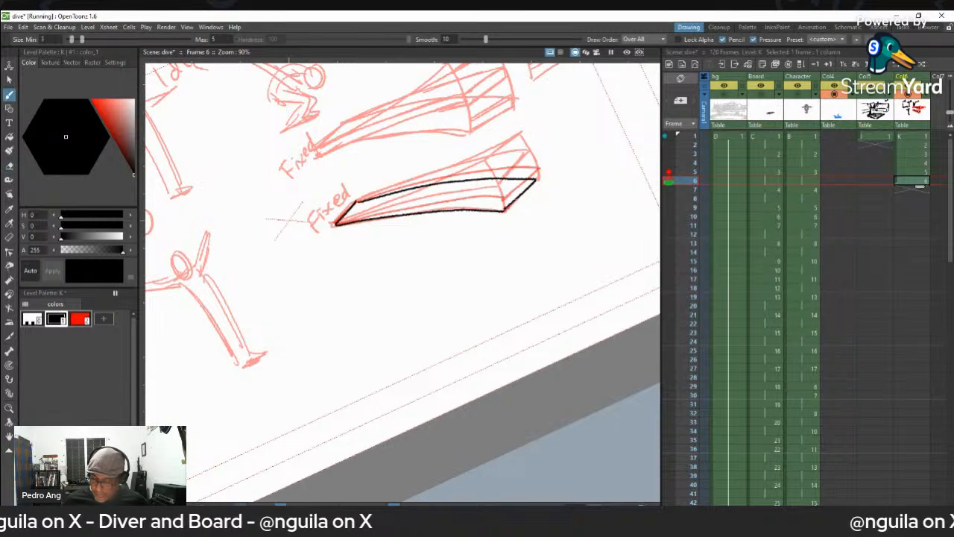
{"action": "left_click_drag", "start_coordinate": [356, 201], "coordinate": [347, 211]}
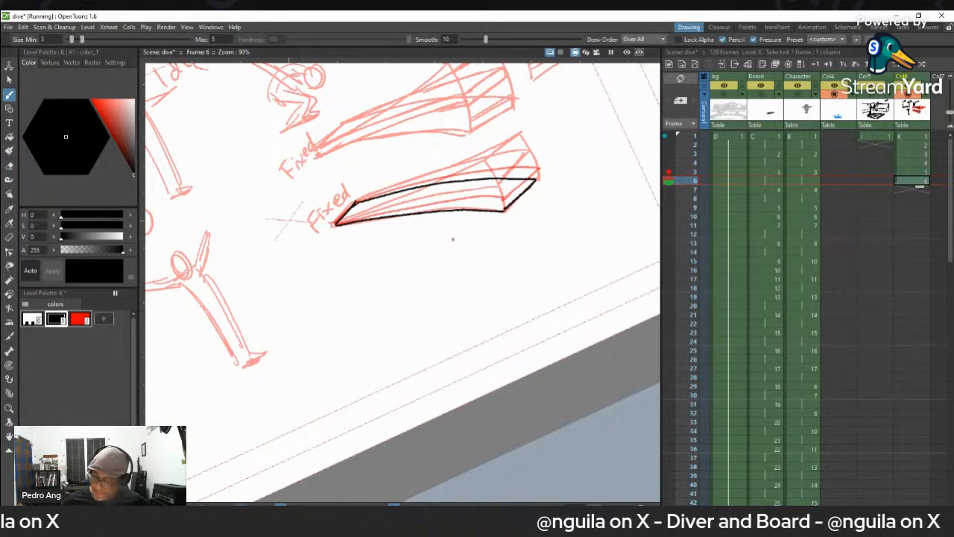
- Move the five board drawings in frames 2 to 6 of Col6 into Col7, starting at frame 1
{"action": "left_click", "coordinate": [916, 144]}
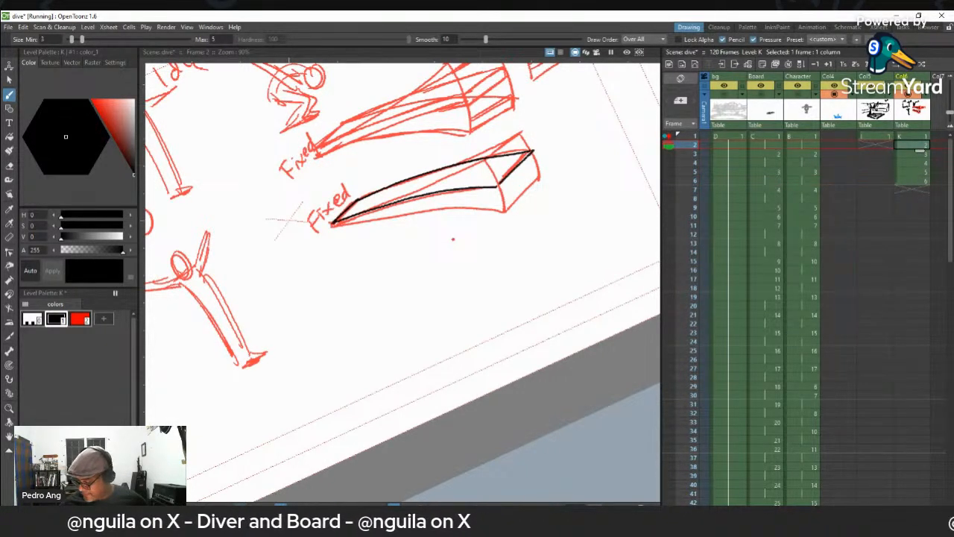
{"action": "scroll", "coordinate": [915, 149], "scroll_direction": "right", "scroll_amount": 1}
{"action": "left_click_drag", "start_coordinate": [899, 146], "coordinate": [891, 181]}
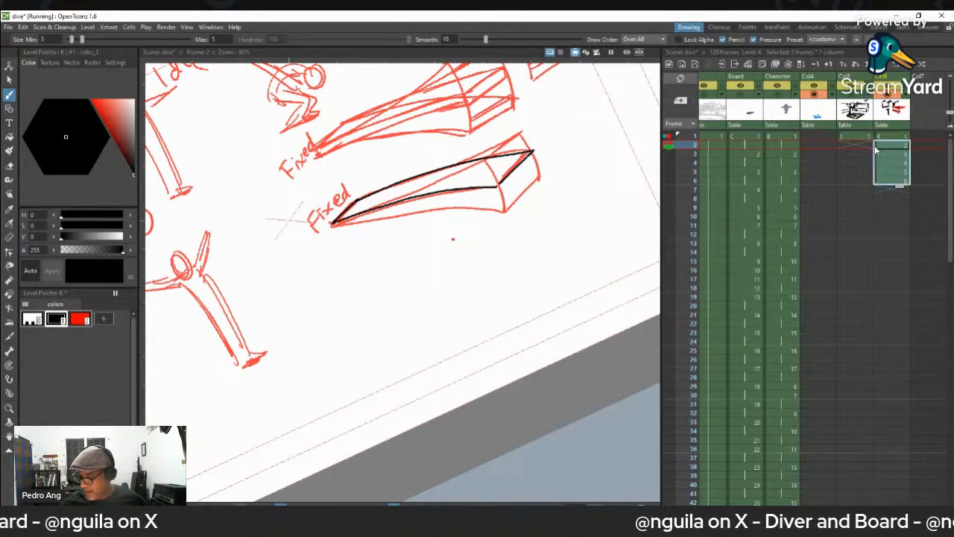
{"action": "left_click_drag", "start_coordinate": [875, 145], "coordinate": [911, 146]}
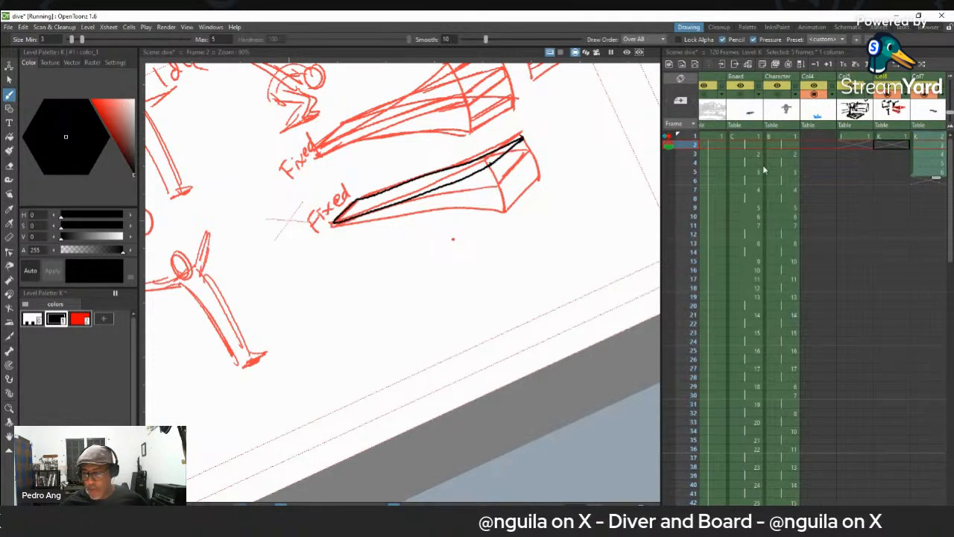
{"action": "mouse_move", "coordinate": [933, 138]}
{"action": "left_mouse_down"}
{"action": "mouse_move", "coordinate": [934, 148]}
{"action": "mouse_move", "coordinate": [931, 140]}
{"action": "left_mouse_up"}
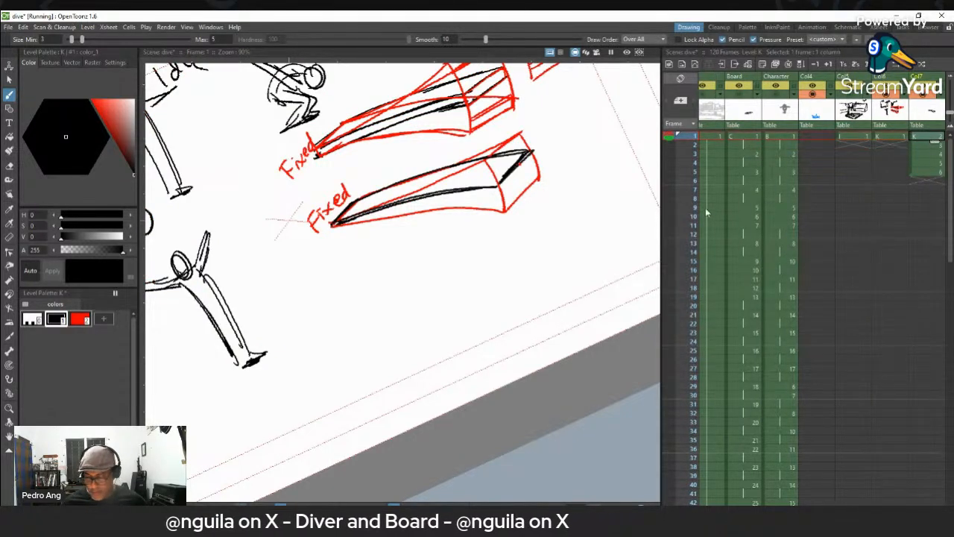
- Hide the Col6 sketches in the viewer and flip through the board drawings in Col7
{"action": "key", "text": "Down"}
{"action": "key", "text": "Down"}
{"action": "key", "text": "Down"}
{"action": "key", "text": "Down"}
{"action": "key", "text": "Down"}
{"action": "key", "text": "Up"}
{"action": "key", "text": "Up"}
{"action": "key", "text": "Up"}
{"action": "key", "text": "Up"}
{"action": "left_click", "coordinate": [886, 95]}
{"action": "key", "text": "Up"}
{"action": "key", "text": "Down"}
{"action": "key", "text": "Up"}
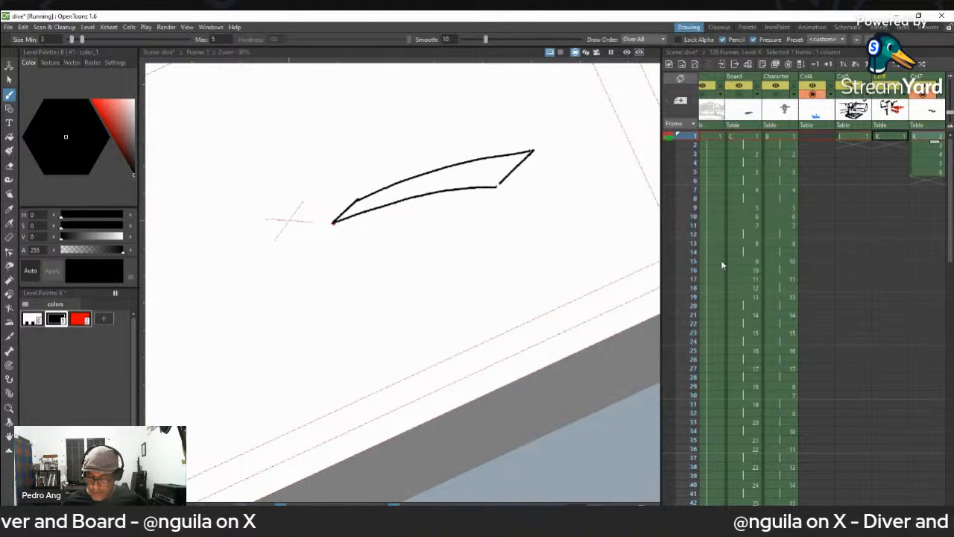
{"action": "key", "text": "Down"}
{"action": "key", "text": "Up"}
{"action": "key", "text": "Down"}
{"action": "key", "text": "Up"}
{"action": "key", "text": "Up"}
- Repeat the five-drawing board cycle in Col7 by pasting copies at frames 6, 11 and 16
{"action": "left_click", "coordinate": [932, 177], "text": "shift"}
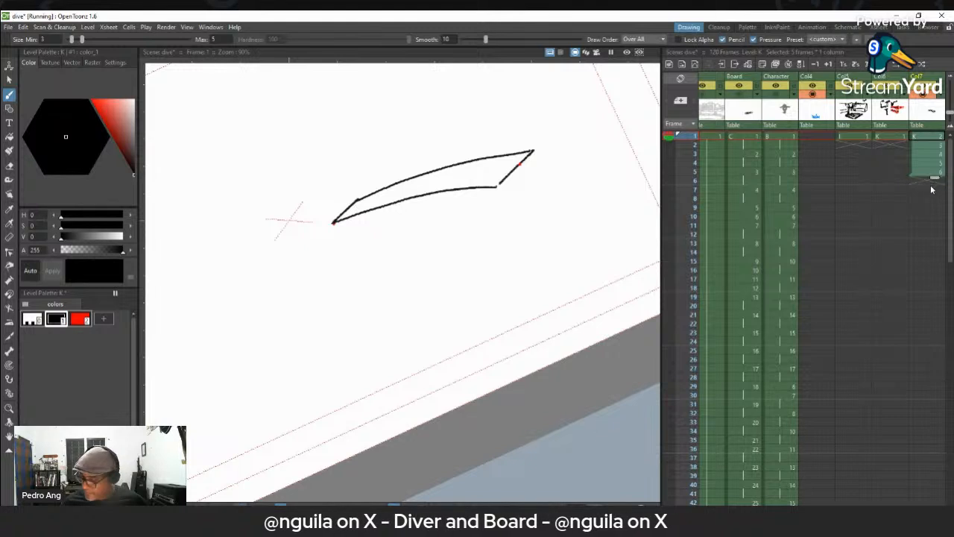
{"action": "left_click", "coordinate": [931, 183]}
{"action": "key", "text": "ctrl+v"}
{"action": "left_click", "coordinate": [929, 227]}
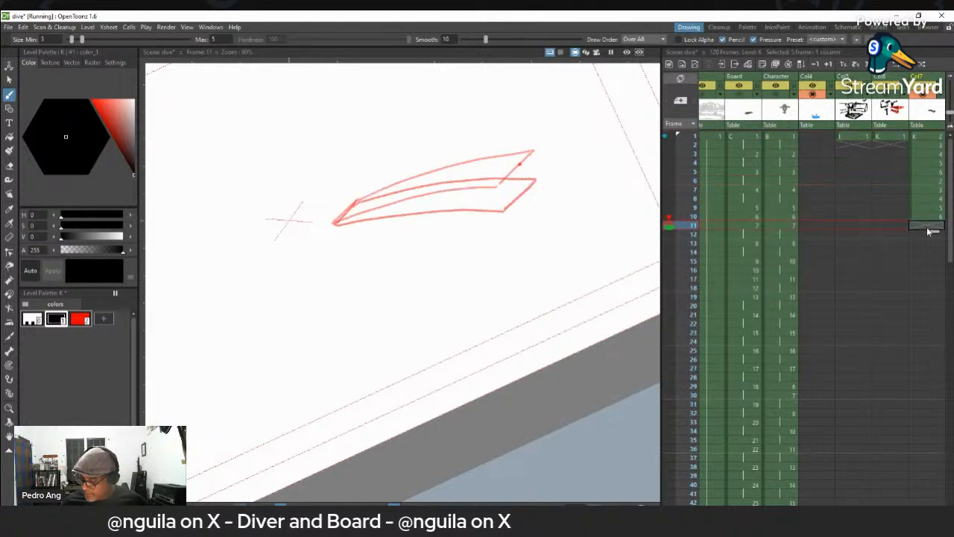
{"action": "key", "text": "ctrl+v"}
{"action": "left_click", "coordinate": [928, 270]}
{"action": "key", "text": "ctrl+v"}
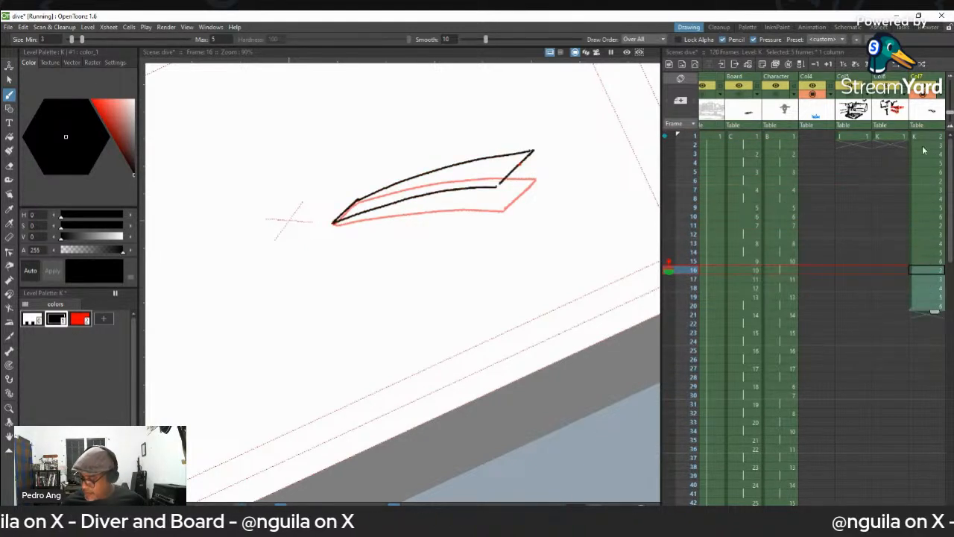
- Flip back and forth through the repeated board cycle in frames 1 to 20 of Col7 to examine the bending motion
{"action": "left_click", "coordinate": [925, 138]}
{"action": "key", "text": "Down"}
{"action": "key", "text": "Down"}
{"action": "key", "text": "Down"}
{"action": "key", "text": "Down"}
{"action": "key", "text": "Down"}
{"action": "key", "text": "Down"}
{"action": "key", "text": "Down"}
{"action": "key", "text": "Down"}
{"action": "key", "text": "Down"}
{"action": "key", "text": "Down"}
{"action": "key", "text": "Down"}
{"action": "key", "text": "Down"}
{"action": "key", "text": "Down"}
{"action": "key", "text": "Down"}
{"action": "key", "text": "Down"}
{"action": "key", "text": "Down"}
{"action": "key", "text": "Down"}
{"action": "key", "text": "Down"}
{"action": "key", "text": "Down"}
{"action": "key", "text": "Down"}
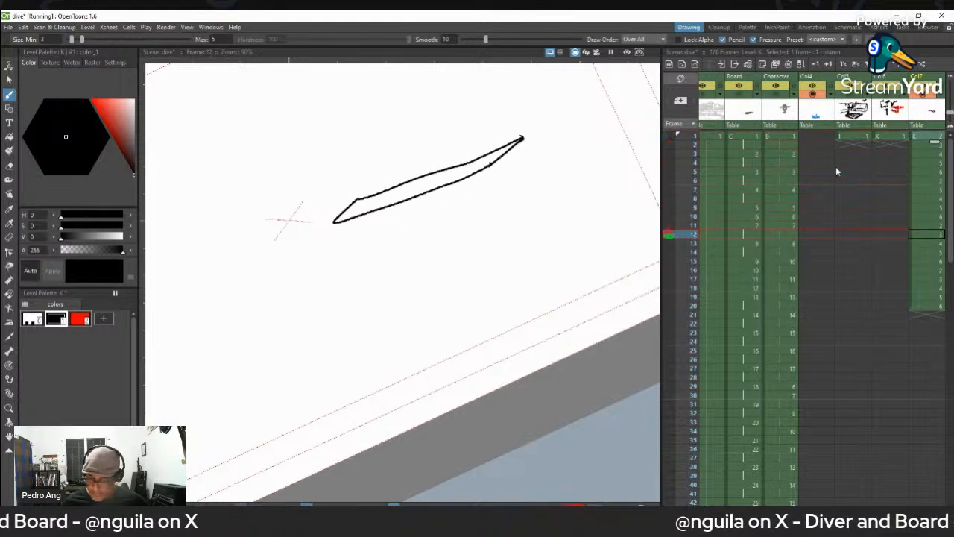
{"action": "left_click", "coordinate": [932, 139]}
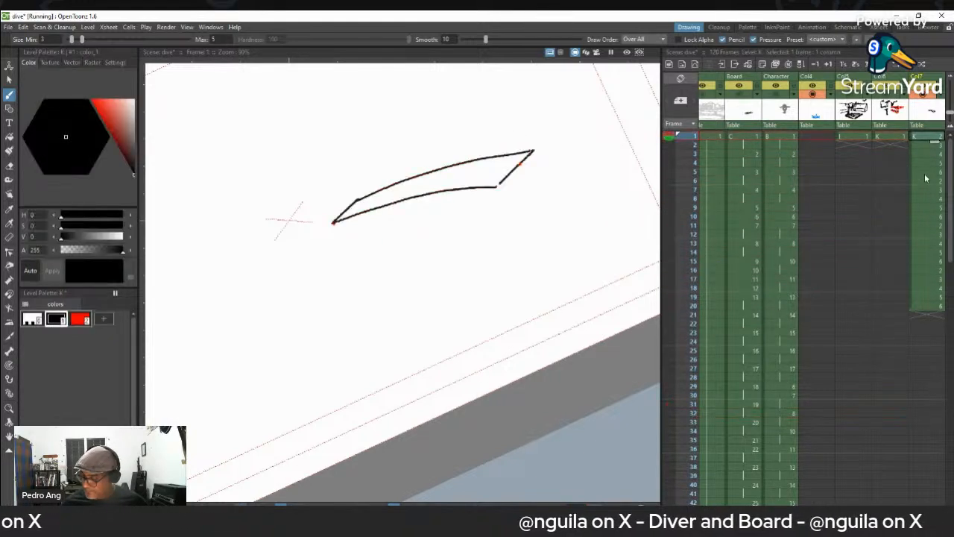
{"action": "left_click", "coordinate": [932, 154]}
{"action": "key", "text": "Down"}
{"action": "key", "text": "Down"}
{"action": "key", "text": "Down"}
{"action": "key", "text": "Down"}
{"action": "key", "text": "Down"}
{"action": "key", "text": "Down"}
{"action": "key", "text": "Down"}
{"action": "key", "text": "Down"}
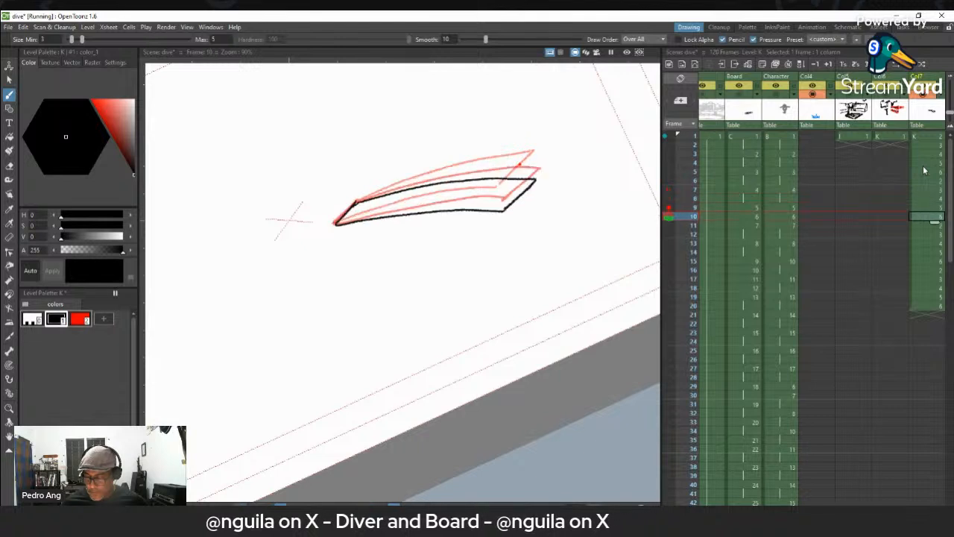
{"action": "key", "text": "Up"}
{"action": "key", "text": "Up"}
{"action": "key", "text": "Up"}
{"action": "key", "text": "Up"}
{"action": "key", "text": "Up"}
{"action": "key", "text": "Up"}
{"action": "key", "text": "Up"}
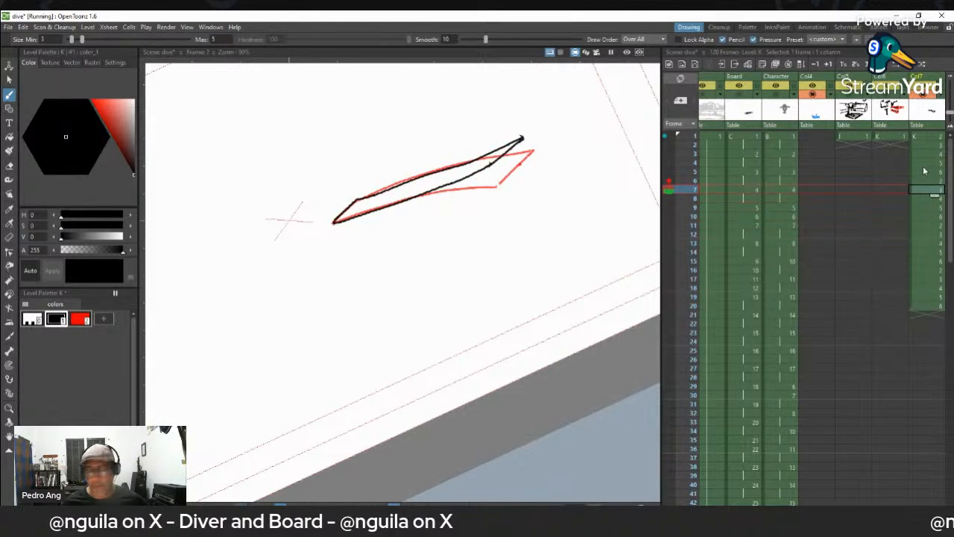
{"action": "key", "text": "Up"}
{"action": "key", "text": "Up"}
{"action": "key", "text": "Up"}
{"action": "key", "text": "Down"}
{"action": "key", "text": "Down"}
{"action": "key", "text": "Down"}
{"action": "key", "text": "Down"}
{"action": "key", "text": "Down"}
{"action": "key", "text": "Down"}
{"action": "key", "text": "Down"}
{"action": "key", "text": "Down"}
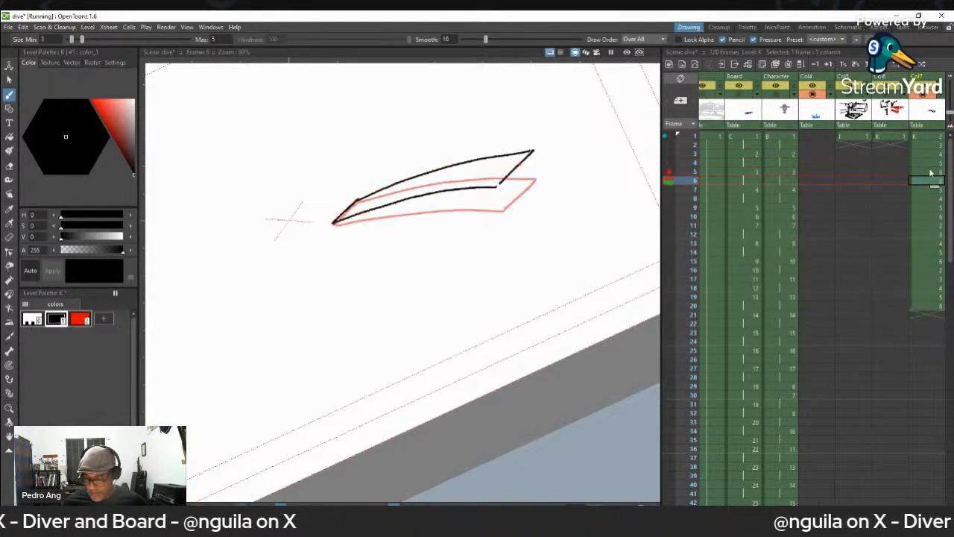
{"action": "key", "text": "Down"}
{"action": "key", "text": "Down"}
{"action": "key", "text": "Down"}
{"action": "key", "text": "Down"}
{"action": "key", "text": "Down"}
{"action": "key", "text": "Down"}
{"action": "key", "text": "Down"}
{"action": "key", "text": "Down"}
{"action": "key", "text": "Down"}
{"action": "key", "text": "Down"}
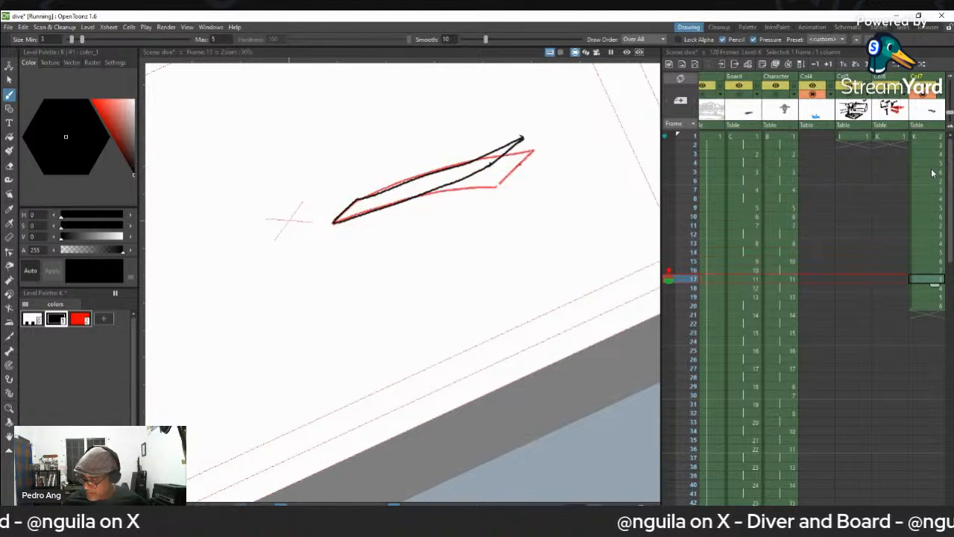
{"action": "key", "text": "Down"}
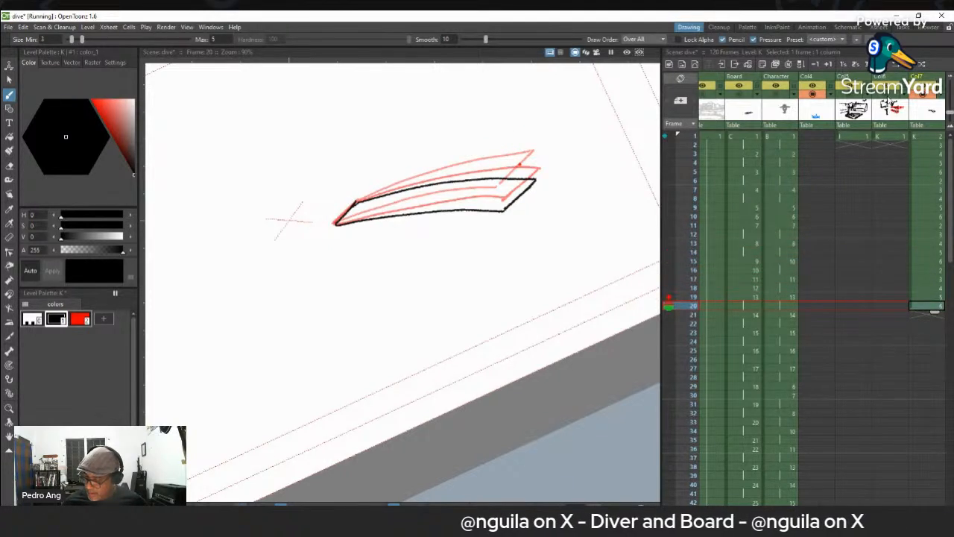
- Show the Col6 sketches in the viewer and extend their exposure through frame 21 as a drawing reference
{"action": "left_click", "coordinate": [887, 94]}
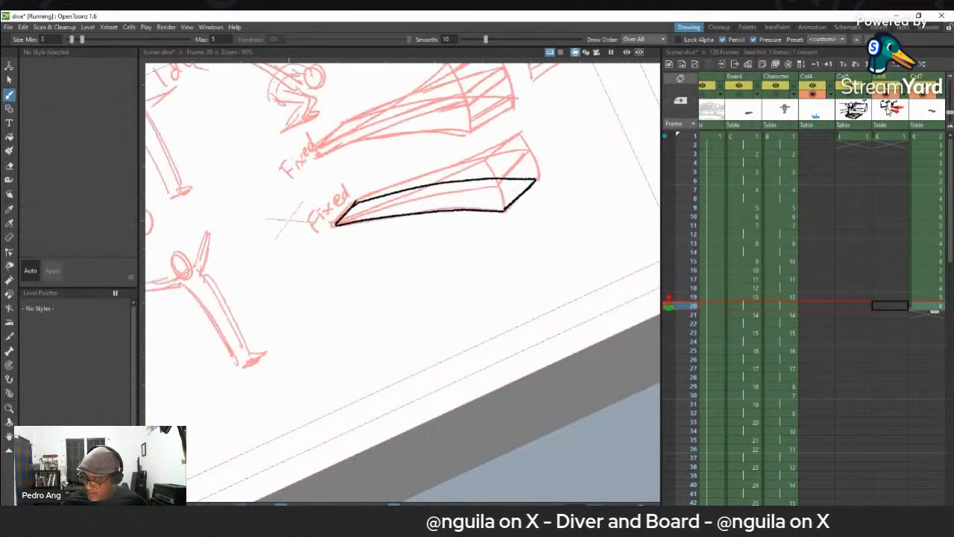
{"action": "left_click", "coordinate": [924, 317]}
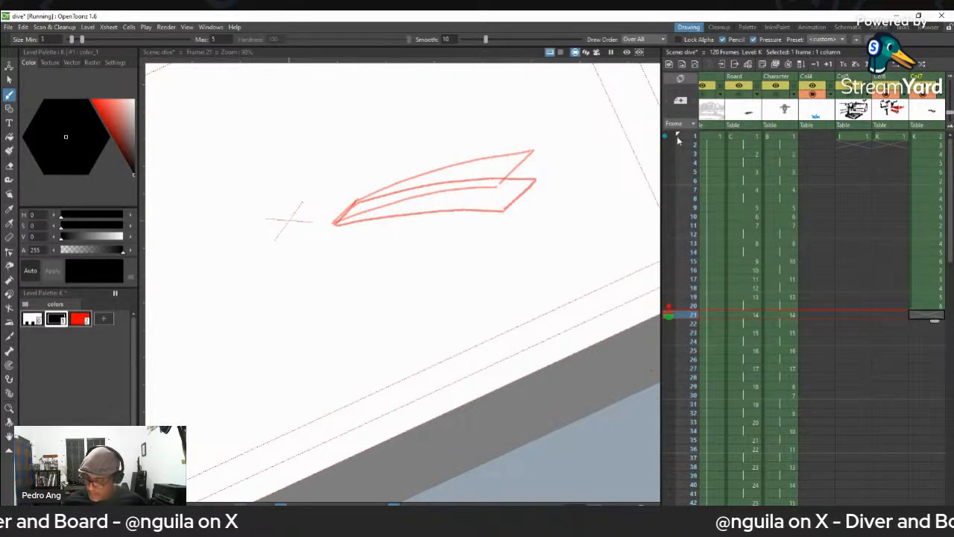
{"action": "left_click", "coordinate": [889, 308]}
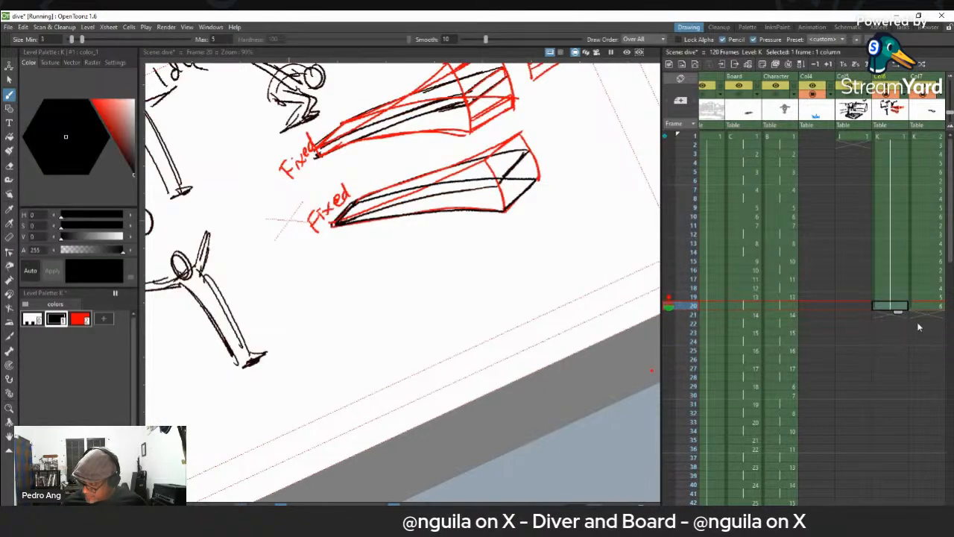
{"action": "left_click", "coordinate": [929, 316]}
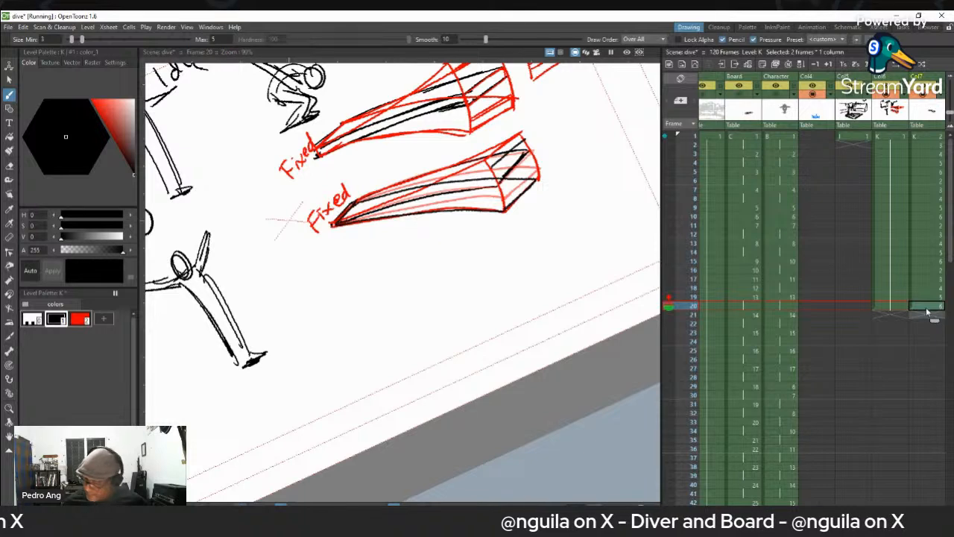
{"action": "key", "text": "Down"}
{"action": "key", "text": "Down"}
{"action": "left_click", "coordinate": [890, 314]}
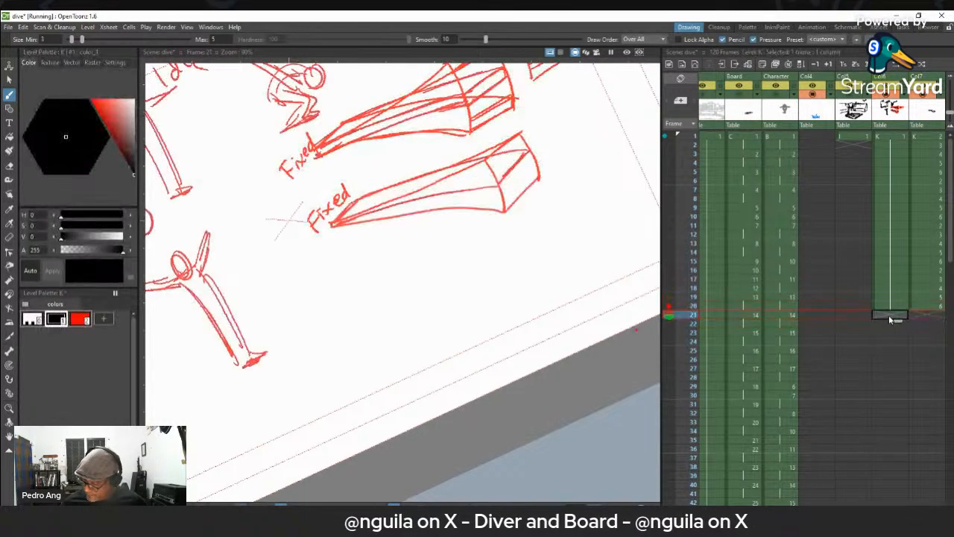
{"action": "key", "text": "ctrl+v"}
{"action": "left_click", "coordinate": [925, 316]}
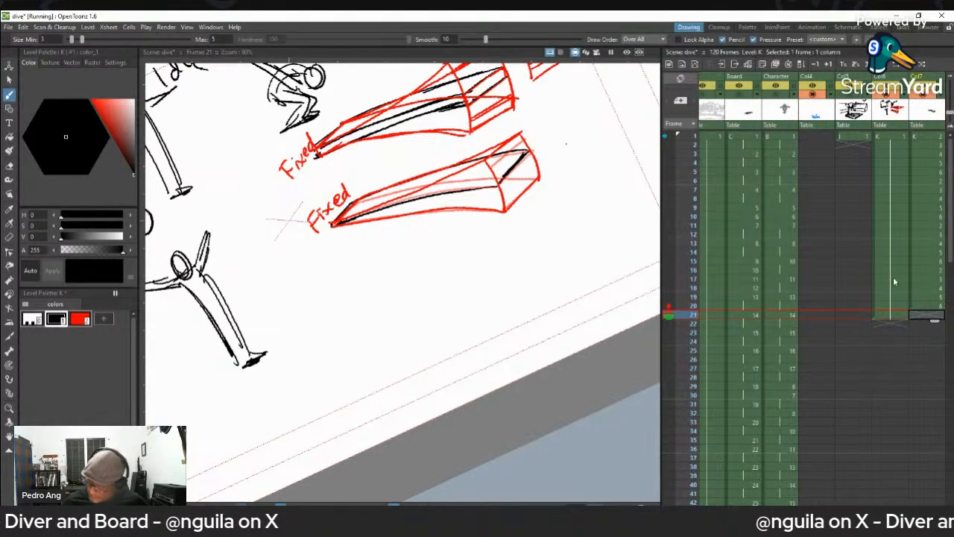
{"action": "left_click", "coordinate": [930, 308]}
{"action": "key", "text": "r"}
{"action": "left_click", "coordinate": [507, 153]}
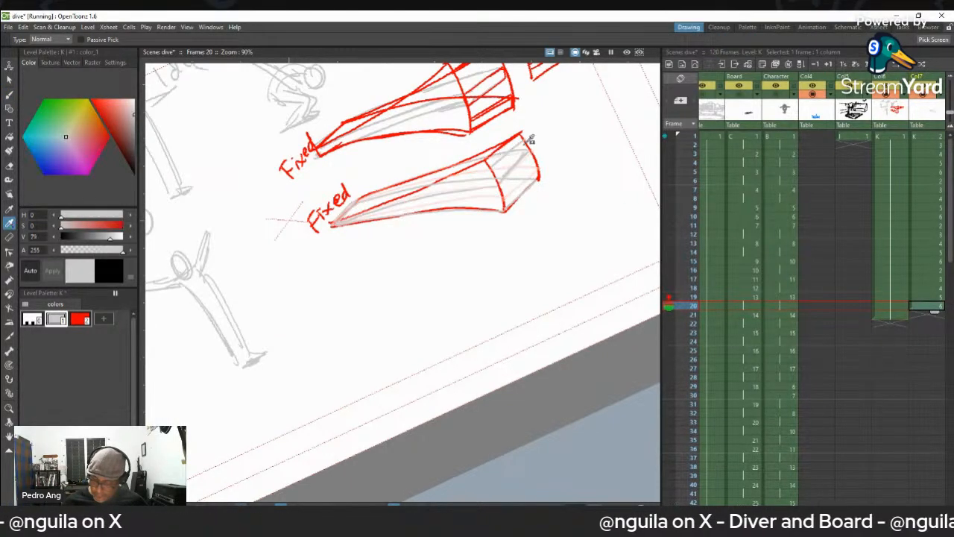
{"action": "key", "text": "ctrl+z"}
{"action": "key", "text": "e"}
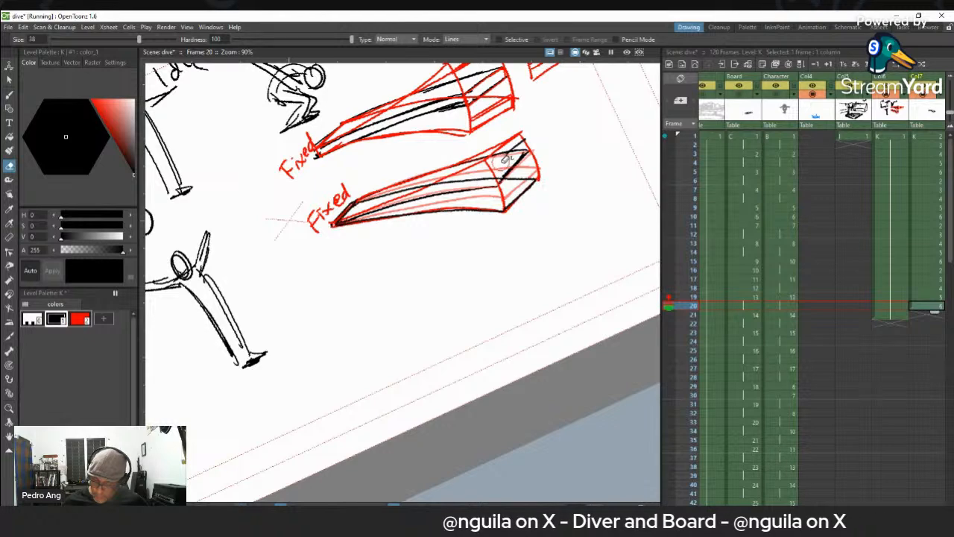
{"action": "key", "text": "period"}
{"action": "key", "text": "period"}
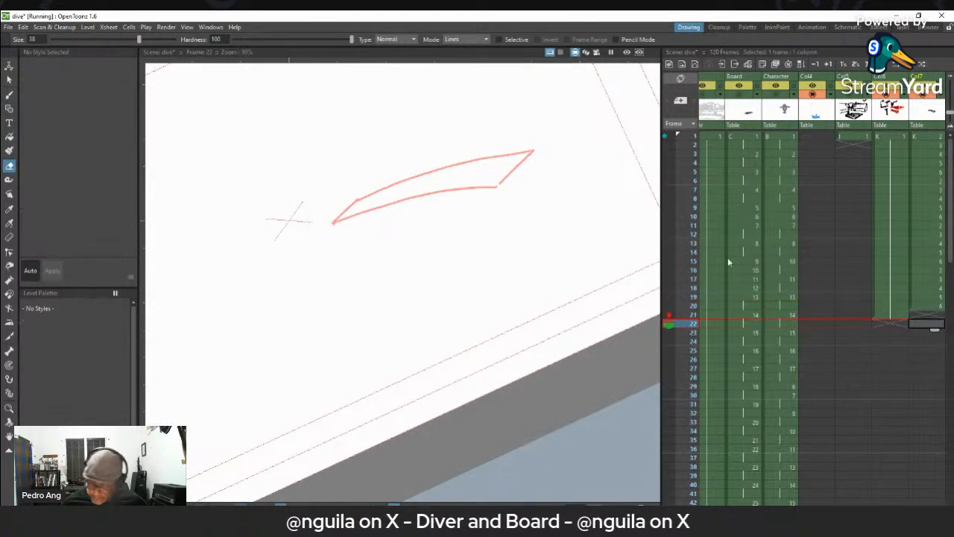
- On frame 21 of Col7, draw the board in black bent upward, with its tip at the highest corner of the sketched bend guide
{"action": "left_click", "coordinate": [926, 314]}
{"action": "key", "text": "b"}
{"action": "left_click_drag", "start_coordinate": [492, 169], "coordinate": [524, 144]}
{"action": "key", "text": "ctrl+z"}
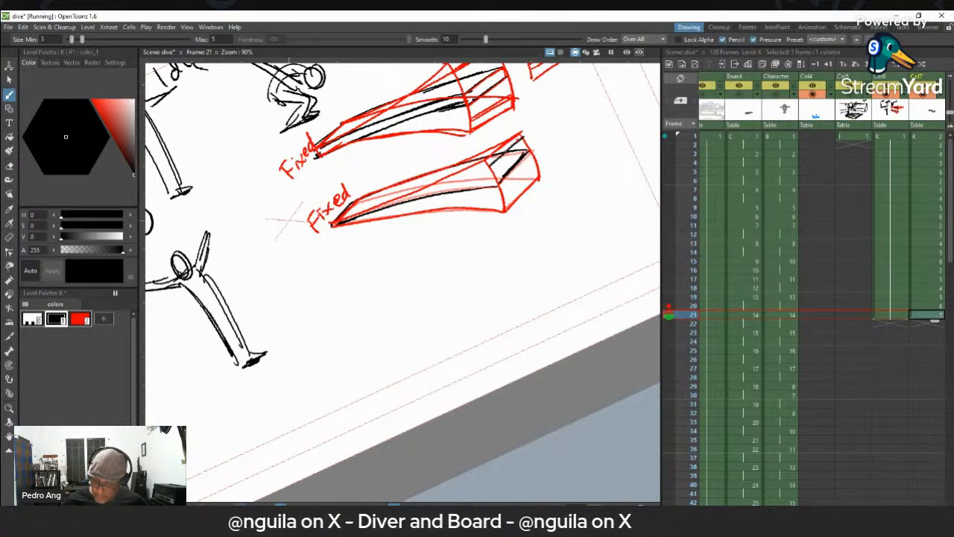
{"action": "mouse_move", "coordinate": [389, 208]}
{"action": "left_mouse_down"}
{"action": "mouse_move", "coordinate": [478, 169]}
{"action": "mouse_move", "coordinate": [353, 216]}
{"action": "left_mouse_up"}
{"action": "key", "text": "ctrl+z"}
{"action": "left_click_drag", "start_coordinate": [522, 139], "coordinate": [371, 198]}
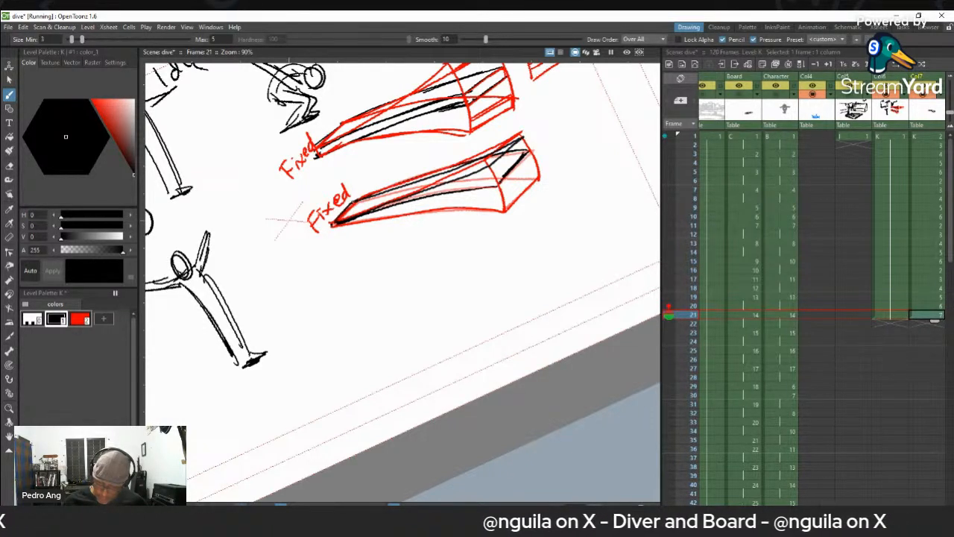
- On frame 22 of Col7, draw the upward-bent board outline slightly lower than the frame 21 drawing
{"action": "key", "text": "period"}
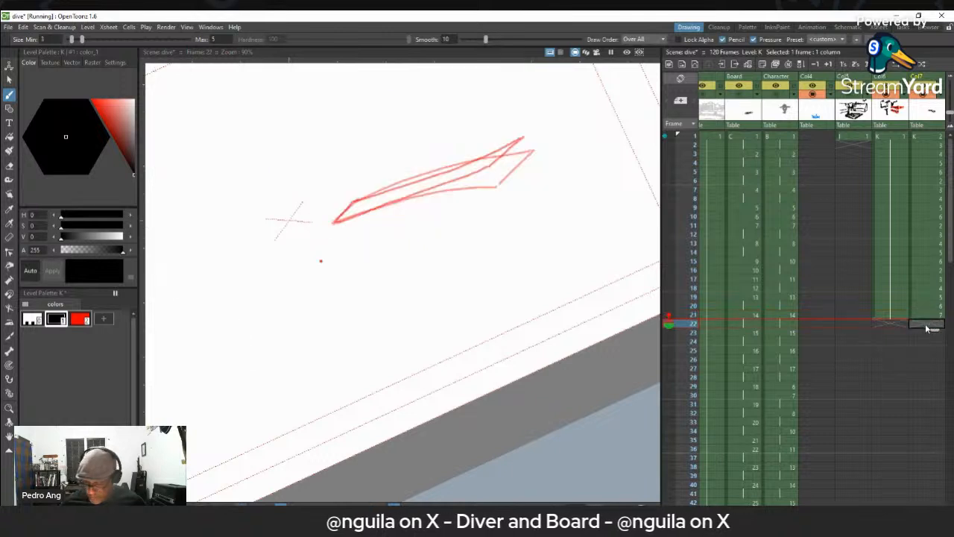
{"action": "left_click_drag", "start_coordinate": [524, 141], "coordinate": [492, 171]}
{"action": "mouse_move", "coordinate": [334, 221]}
{"action": "left_mouse_down"}
{"action": "mouse_move", "coordinate": [486, 170]}
{"action": "mouse_move", "coordinate": [334, 221]}
{"action": "left_mouse_up"}
{"action": "key", "text": "ctrl+z"}
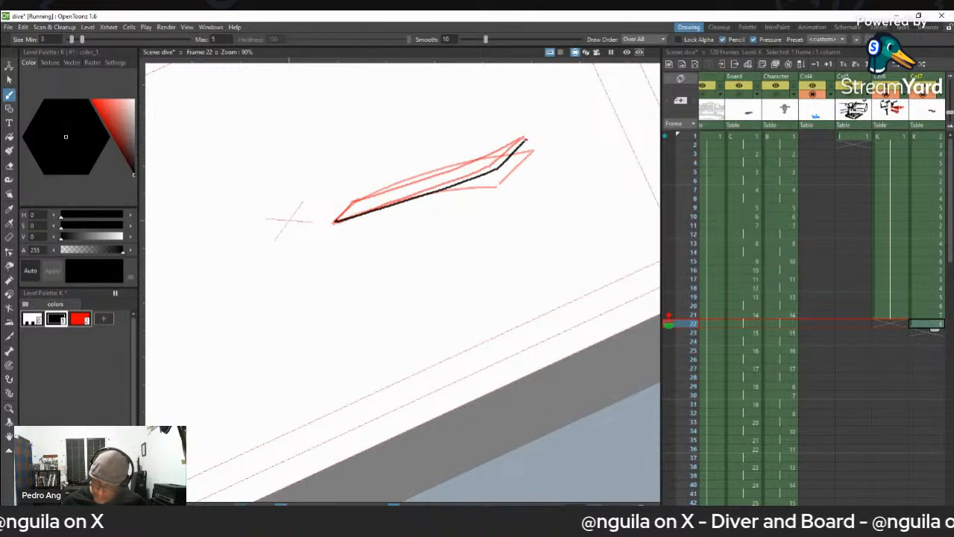
{"action": "left_click_drag", "start_coordinate": [498, 154], "coordinate": [373, 193]}
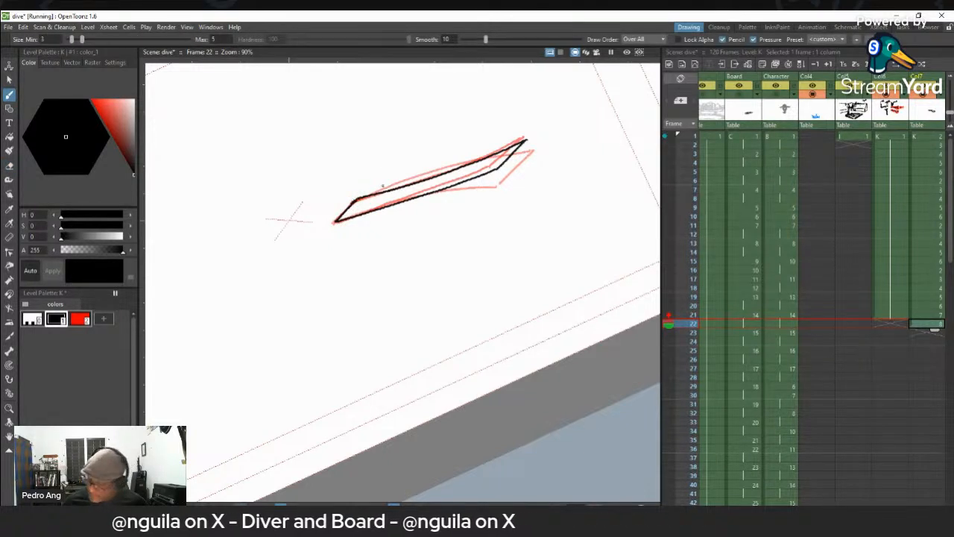
- Extend the Col6 sketch exposure through frame 23
{"action": "left_click", "coordinate": [923, 334]}
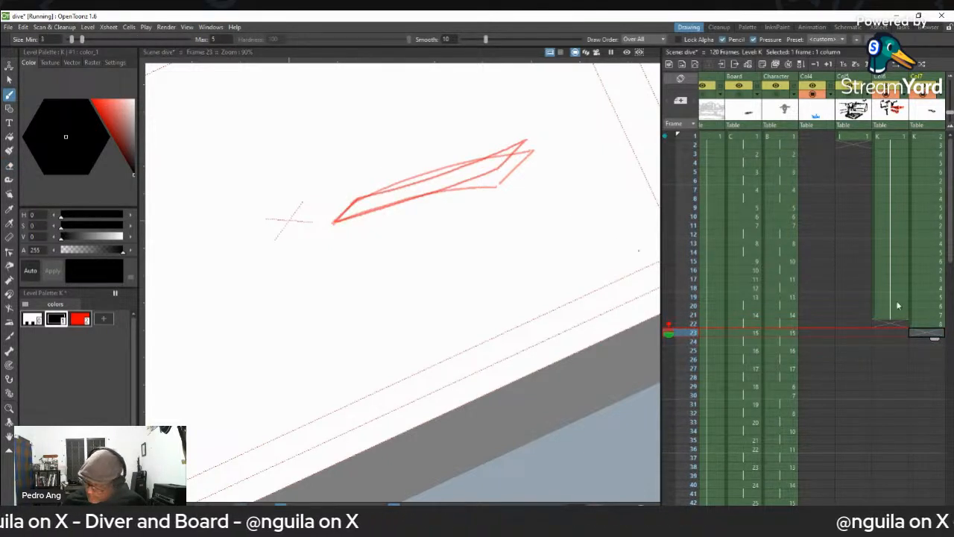
{"action": "left_click", "coordinate": [887, 335]}
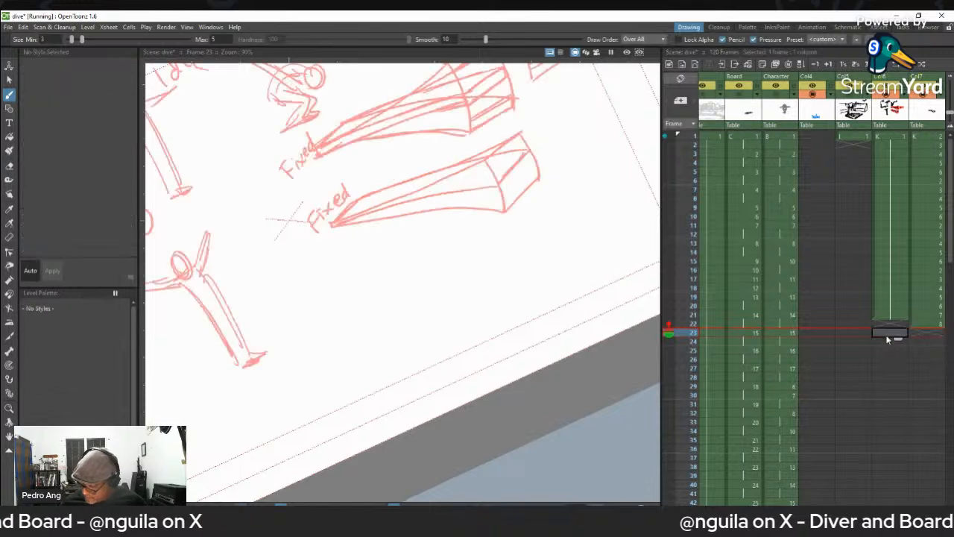
{"action": "left_click", "coordinate": [918, 340]}
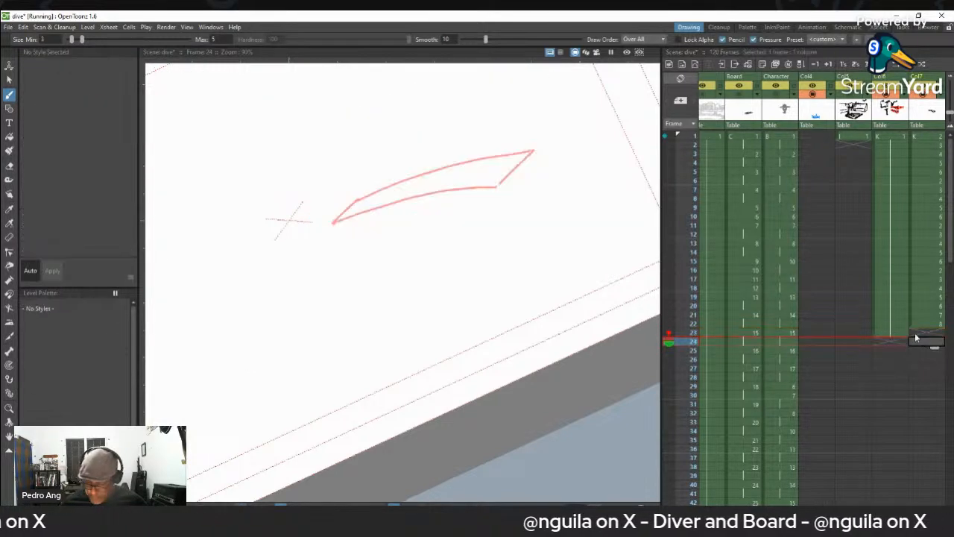
- On frame 23 of Col7, draw the board bent downward in black, slightly above the lowest position of the bend guide
{"action": "left_click_drag", "start_coordinate": [929, 340], "coordinate": [930, 335]}
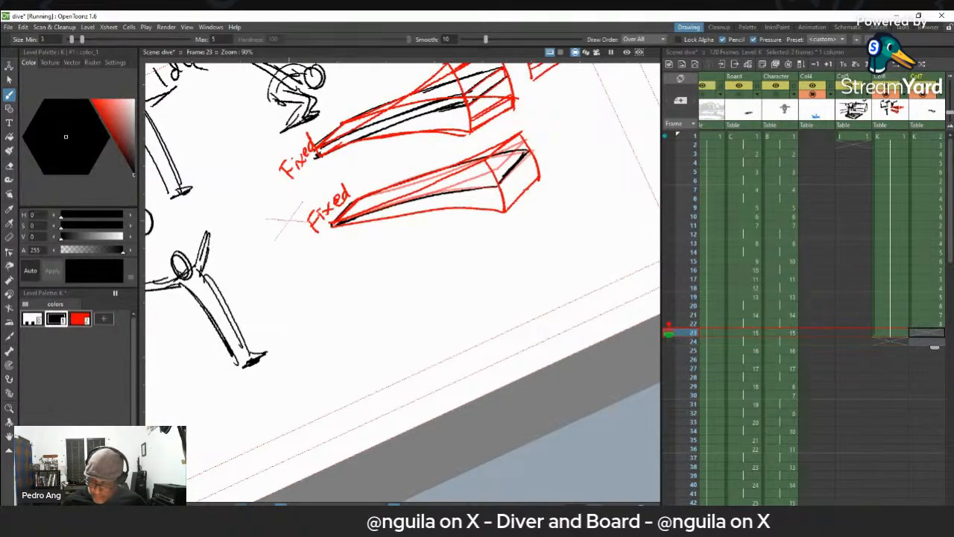
{"action": "key", "text": "alt+d"}
{"action": "left_click_drag", "start_coordinate": [528, 177], "coordinate": [507, 197]}
{"action": "key", "text": "ctrl+z"}
{"action": "left_click_drag", "start_coordinate": [536, 169], "coordinate": [503, 199]}
{"action": "key", "text": "ctrl+z"}
{"action": "key", "text": "ctrl+z"}
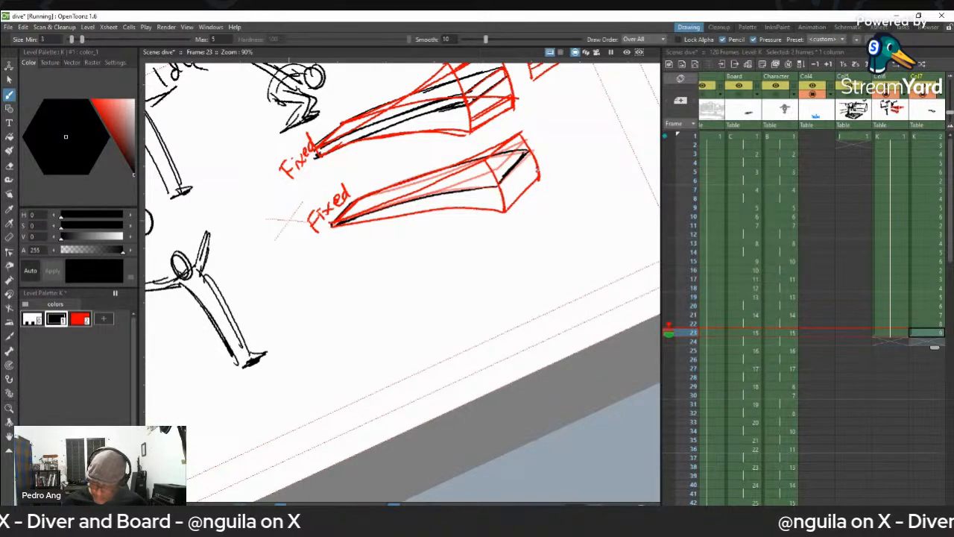
{"action": "left_click_drag", "start_coordinate": [536, 170], "coordinate": [499, 199]}
{"action": "left_click_drag", "start_coordinate": [352, 219], "coordinate": [492, 200]}
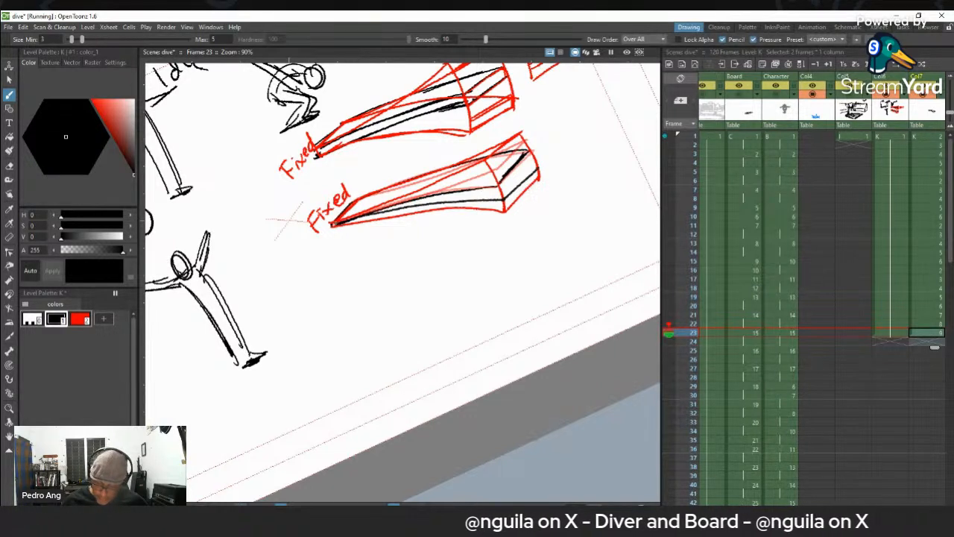
{"action": "left_click_drag", "start_coordinate": [358, 201], "coordinate": [523, 165]}
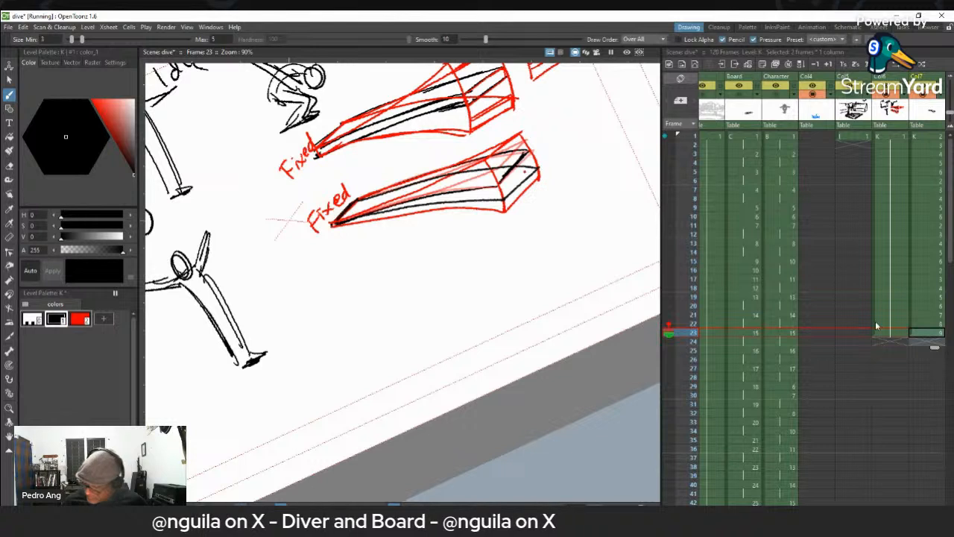
- On frame 24 of Col7, draw the board outline slightly above the downward bend drawn on frame 23
{"action": "key", "text": "period"}
{"action": "left_click_drag", "start_coordinate": [534, 160], "coordinate": [512, 181]}
{"action": "mouse_move", "coordinate": [345, 217]}
{"action": "left_mouse_down"}
{"action": "mouse_move", "coordinate": [497, 190]}
{"action": "mouse_move", "coordinate": [354, 211]}
{"action": "mouse_move", "coordinate": [380, 191]}
{"action": "mouse_move", "coordinate": [368, 204]}
{"action": "mouse_move", "coordinate": [360, 198]}
{"action": "mouse_move", "coordinate": [485, 171]}
{"action": "left_mouse_up"}
{"action": "key", "text": "ctrl+z"}
{"action": "key", "text": "ctrl+z"}
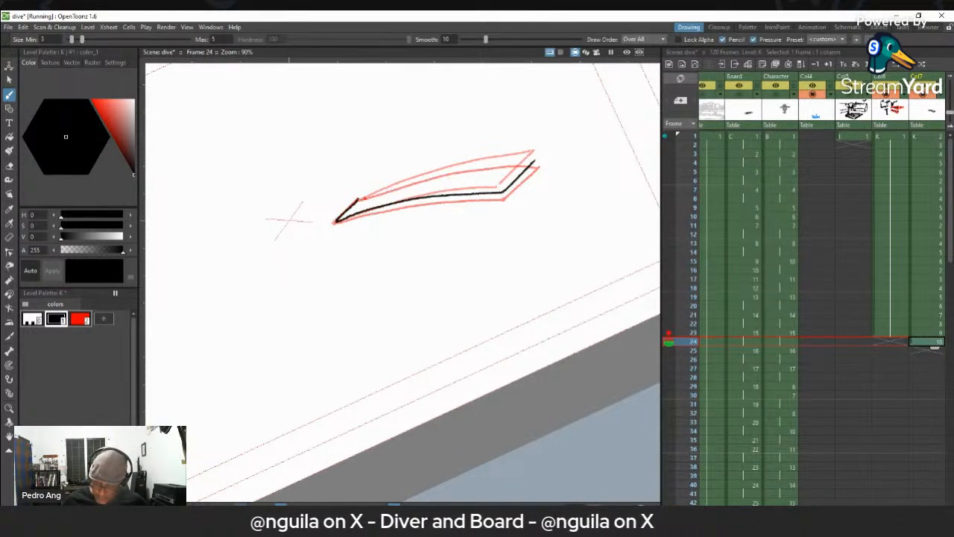
{"action": "left_click_drag", "start_coordinate": [361, 199], "coordinate": [519, 162]}
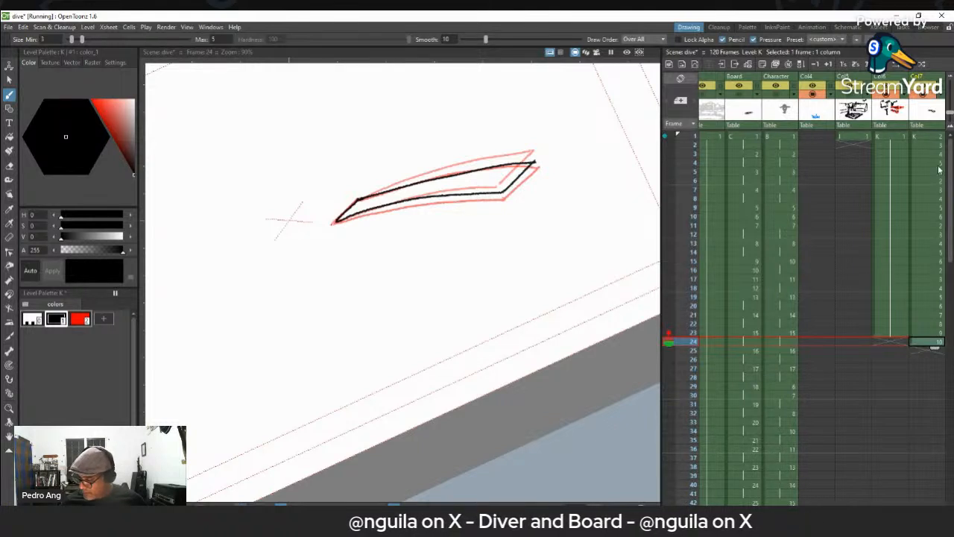
- Check the four new board drawings in frames 21 to 24 of Col7, repeat them through frame 36, and return to frame 1
{"action": "left_click", "coordinate": [932, 316]}
{"action": "left_click", "coordinate": [934, 325]}
{"action": "left_click", "coordinate": [932, 334]}
{"action": "left_click", "coordinate": [931, 343]}
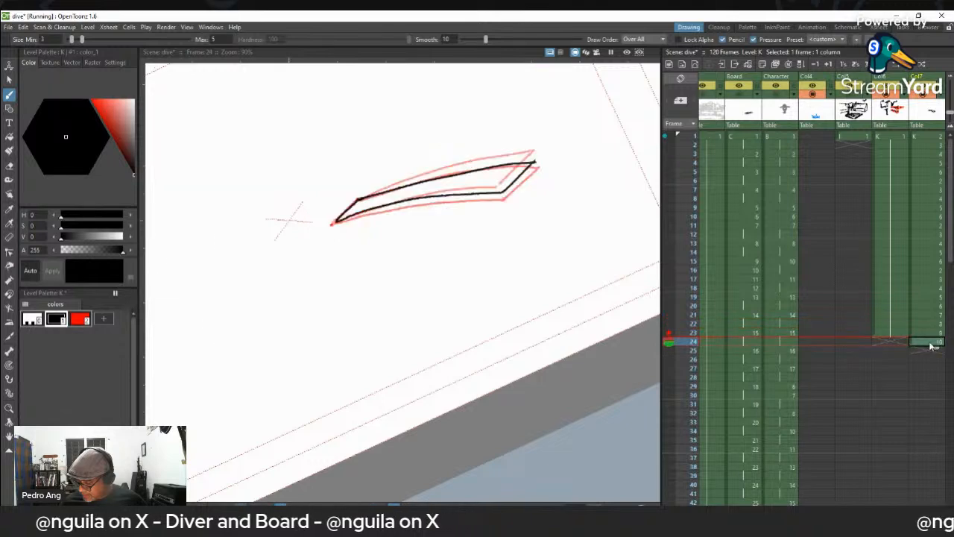
{"action": "left_click", "coordinate": [936, 316]}
{"action": "left_click", "coordinate": [929, 345], "text": "shift"}
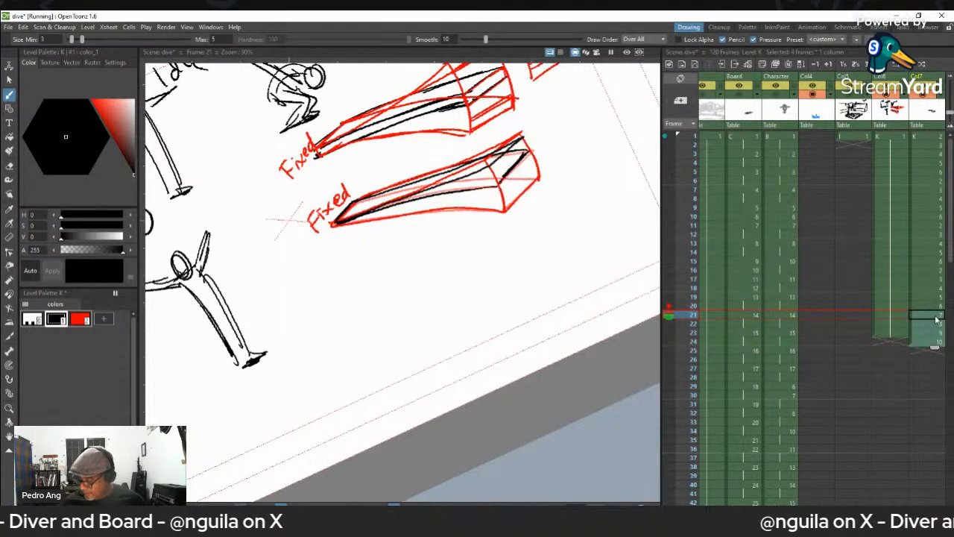
{"action": "left_click_drag", "start_coordinate": [927, 353], "coordinate": [931, 463]}
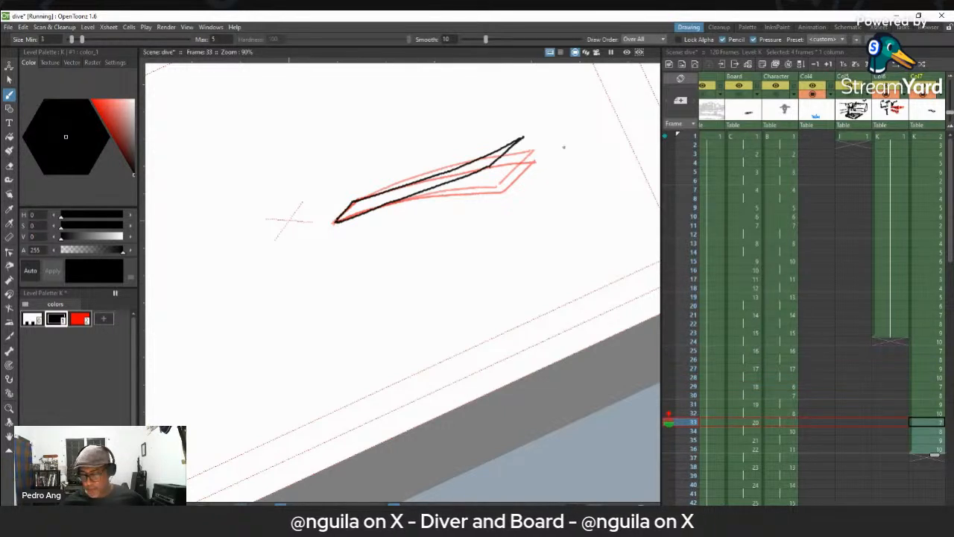
{"action": "scroll", "coordinate": [320, 214], "scroll_direction": "down", "scroll_amount": 2}
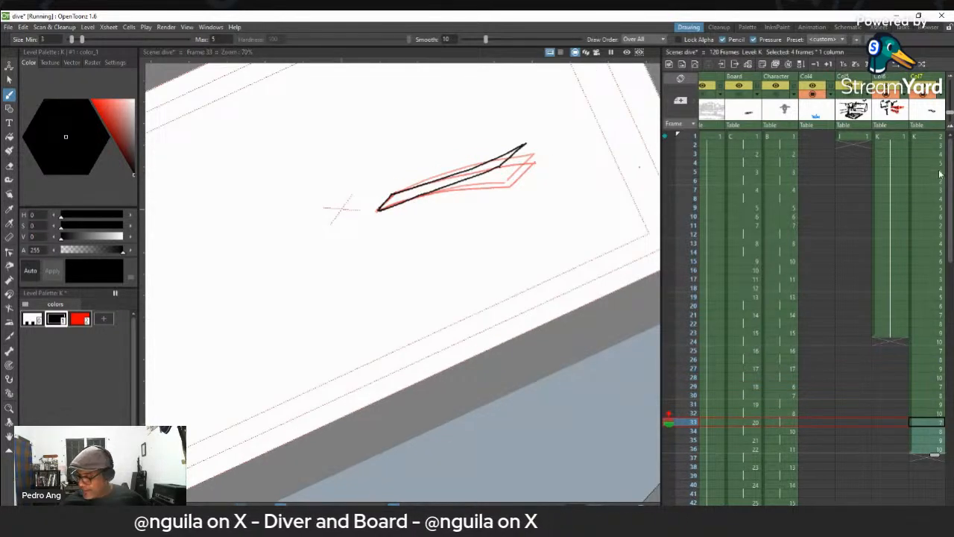
{"action": "left_click", "coordinate": [923, 137]}
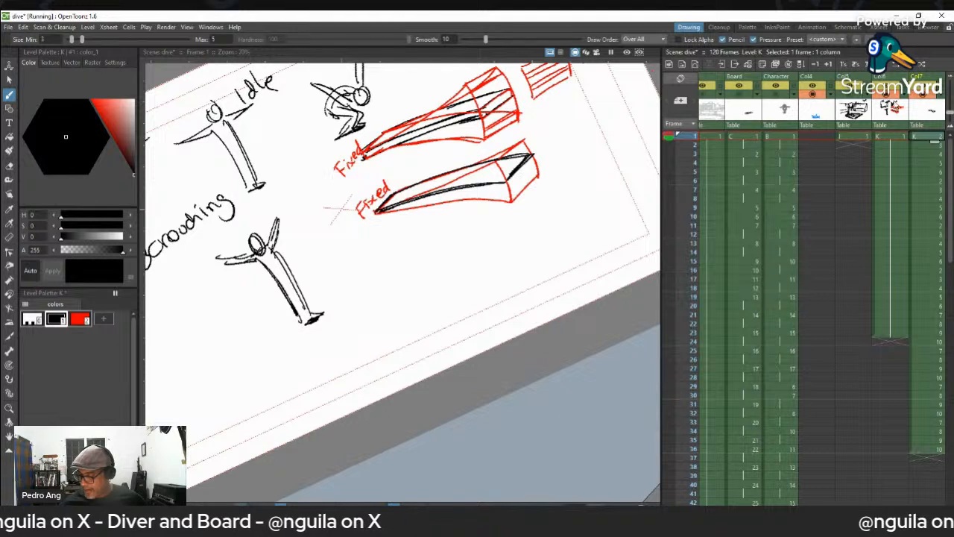
- Repeat the four-drawing board bend cycle in Col7 through frame 40 and play back the animation
{"action": "key", "text": "p"}
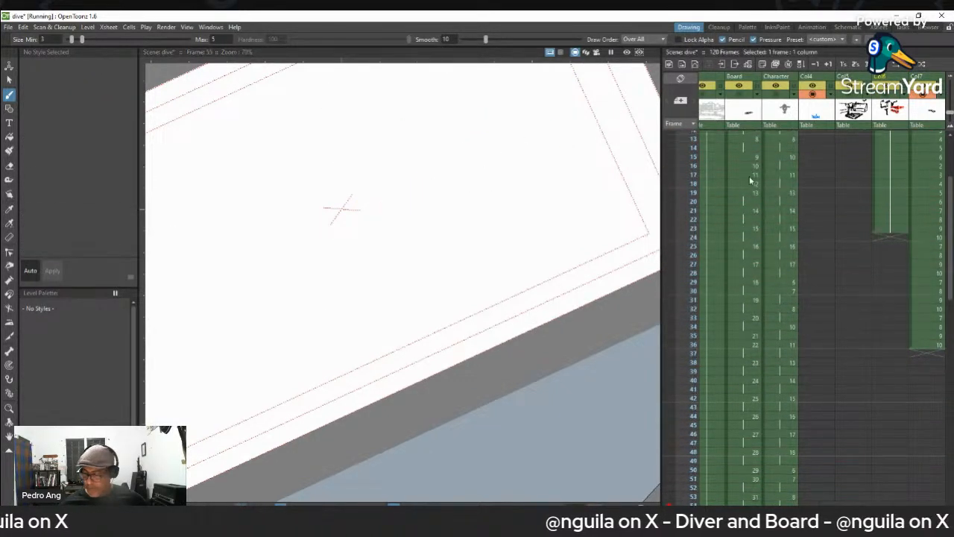
{"action": "left_click", "coordinate": [929, 355]}
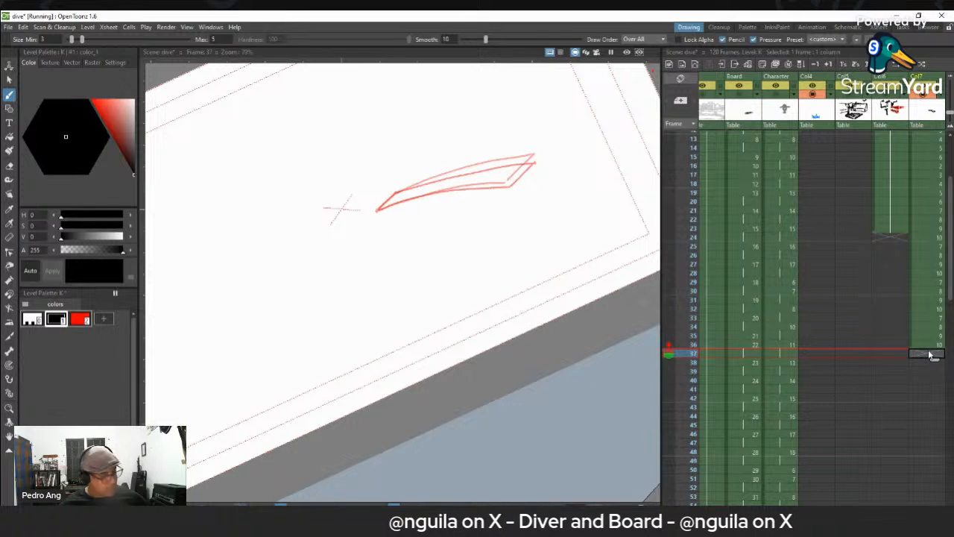
{"action": "key", "text": "ctrl+v"}
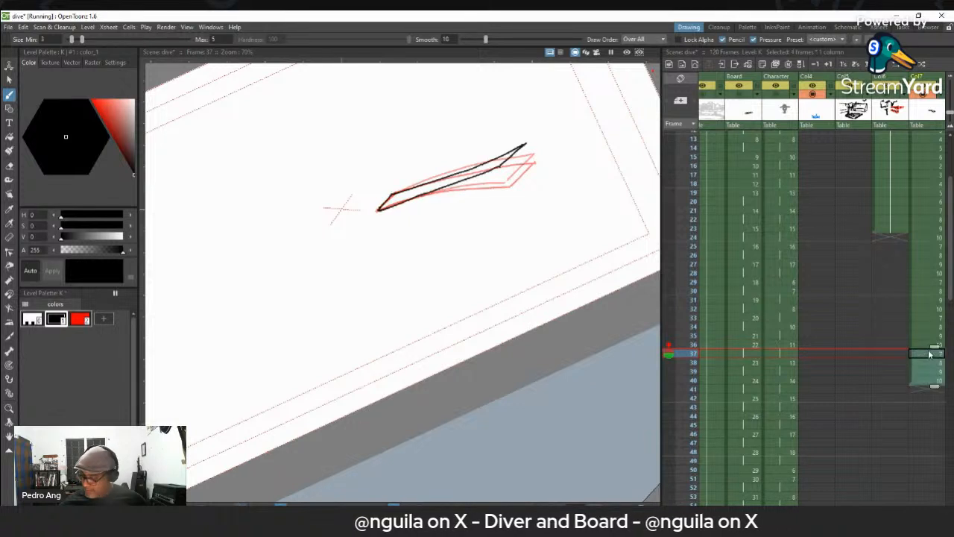
{"action": "scroll", "coordinate": [925, 159], "scroll_direction": "up", "scroll_amount": 4}
{"action": "left_click", "coordinate": [926, 171]}
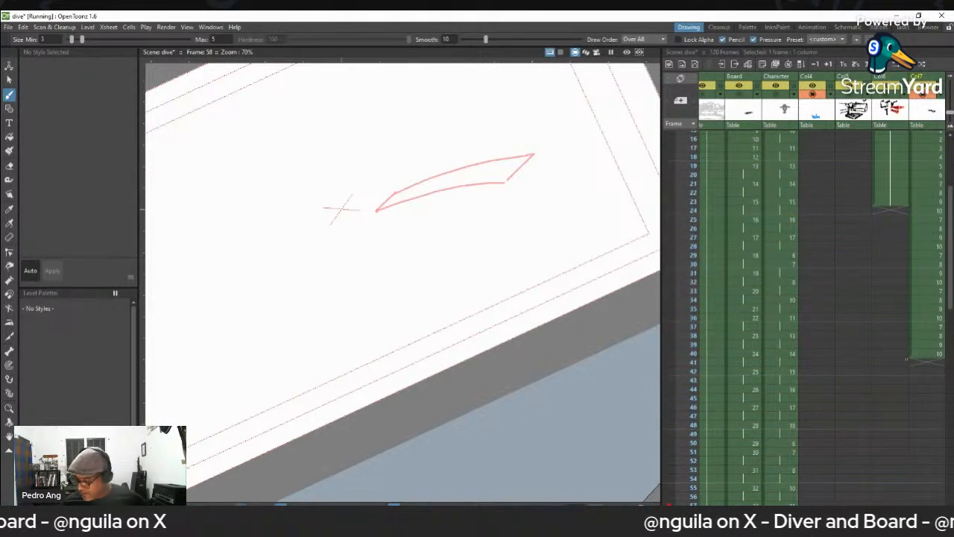
- Set fixed onion skin references on frames 37 and 39 for the highest and lowest board bends
{"action": "left_click", "coordinate": [926, 363]}
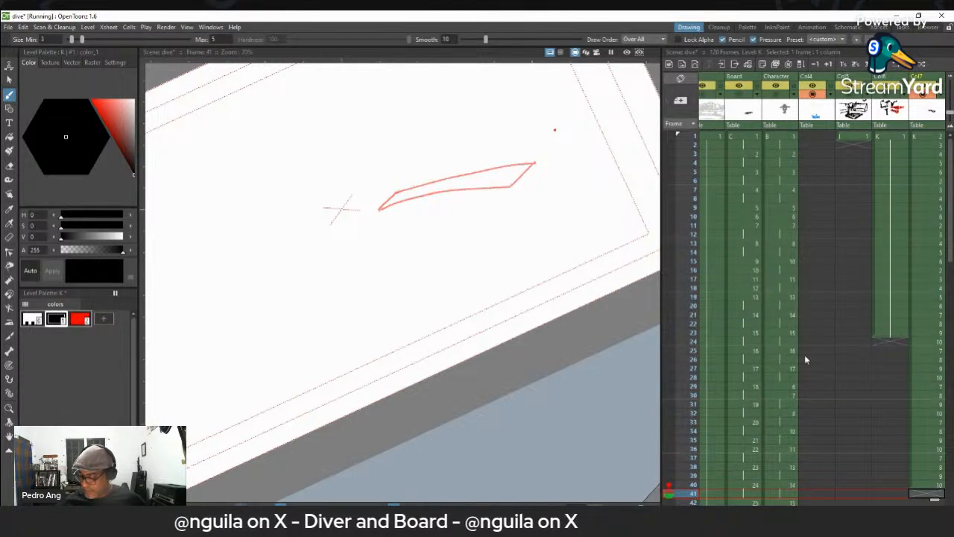
{"action": "scroll", "coordinate": [808, 326], "scroll_direction": "down", "scroll_amount": 3}
{"action": "scroll", "coordinate": [941, 395], "scroll_direction": "up", "scroll_amount": 2}
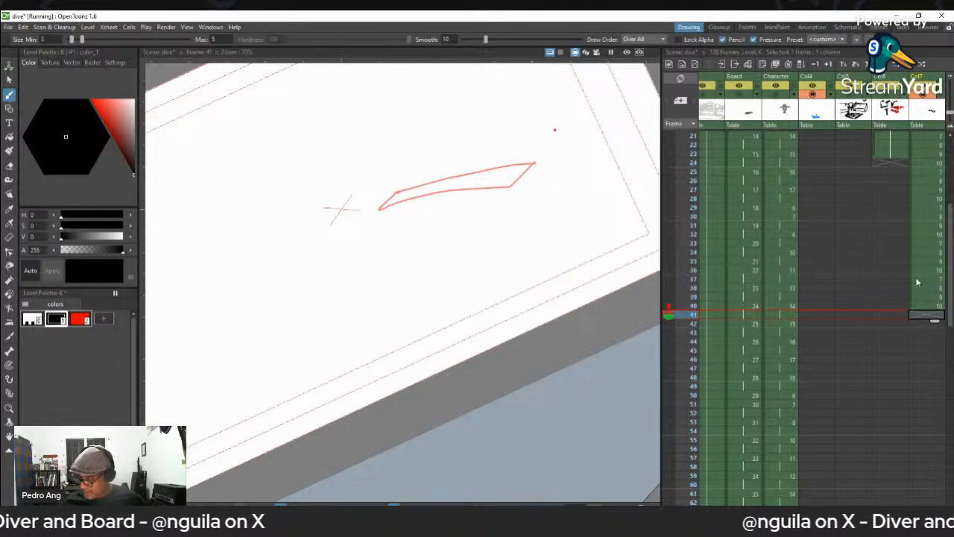
{"action": "left_click", "coordinate": [665, 279]}
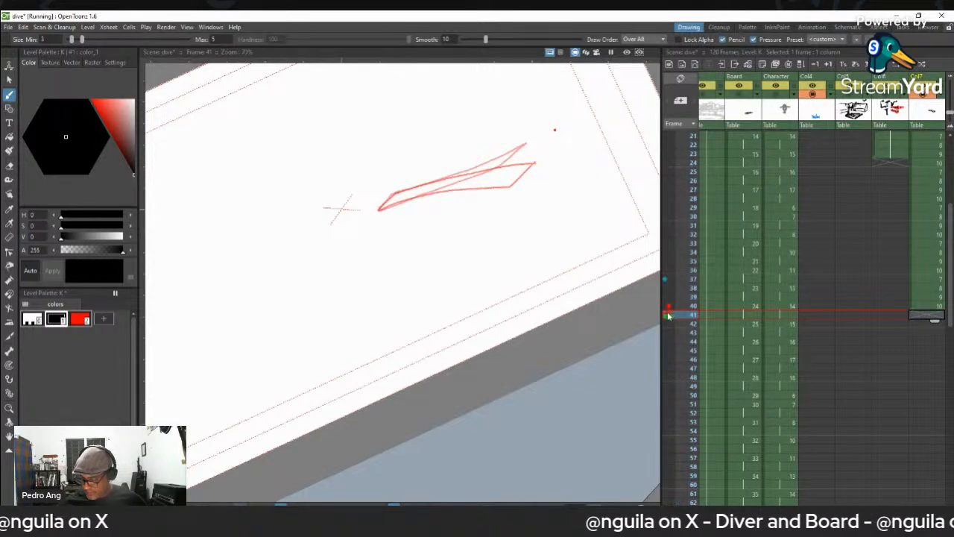
{"action": "key", "text": "Down"}
{"action": "left_click", "coordinate": [665, 315]}
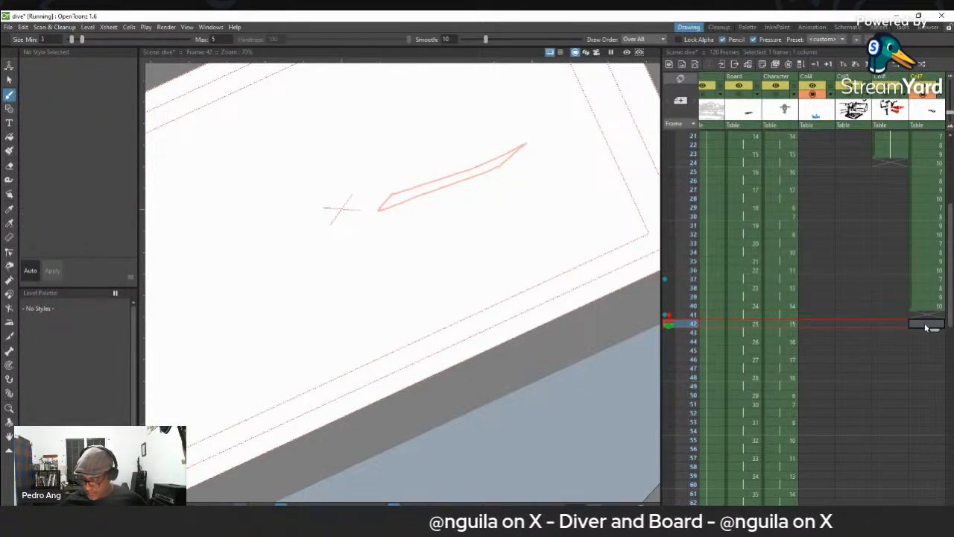
{"action": "left_click", "coordinate": [942, 333]}
{"action": "key", "text": "Down"}
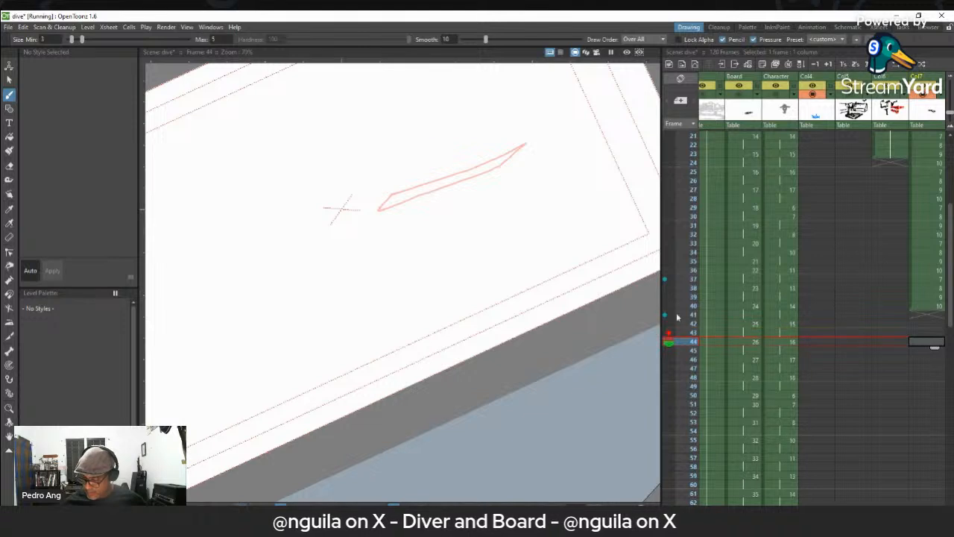
{"action": "left_click", "coordinate": [664, 316]}
{"action": "left_click", "coordinate": [665, 306]}
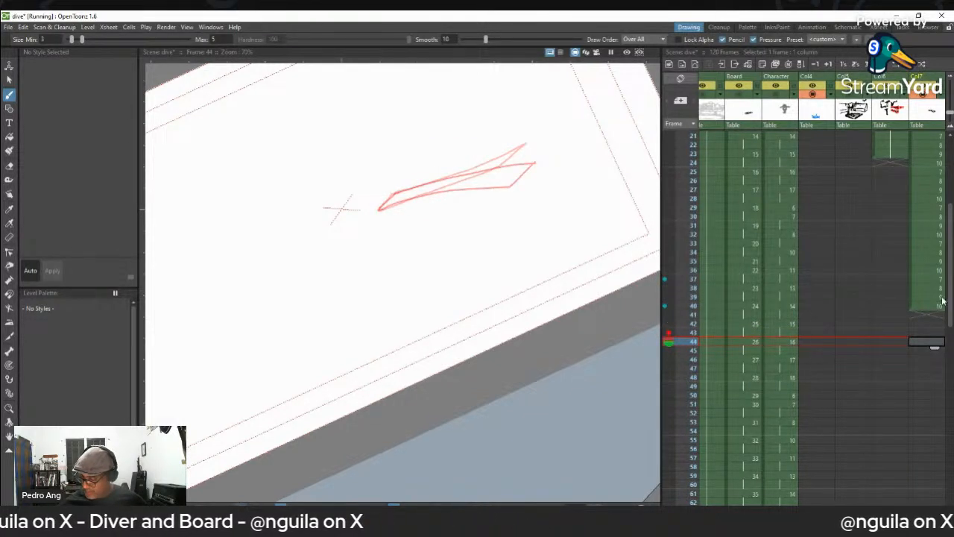
{"action": "left_click", "coordinate": [664, 297]}
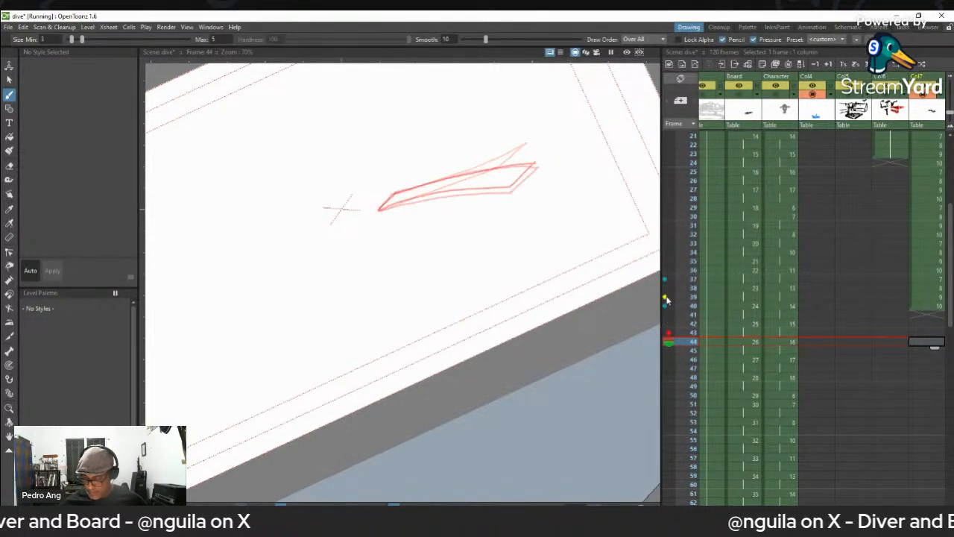
- On frame 41 of Col7, draw the board outline bent upward in black, slightly below the frame 37 reference
{"action": "left_click", "coordinate": [924, 317]}
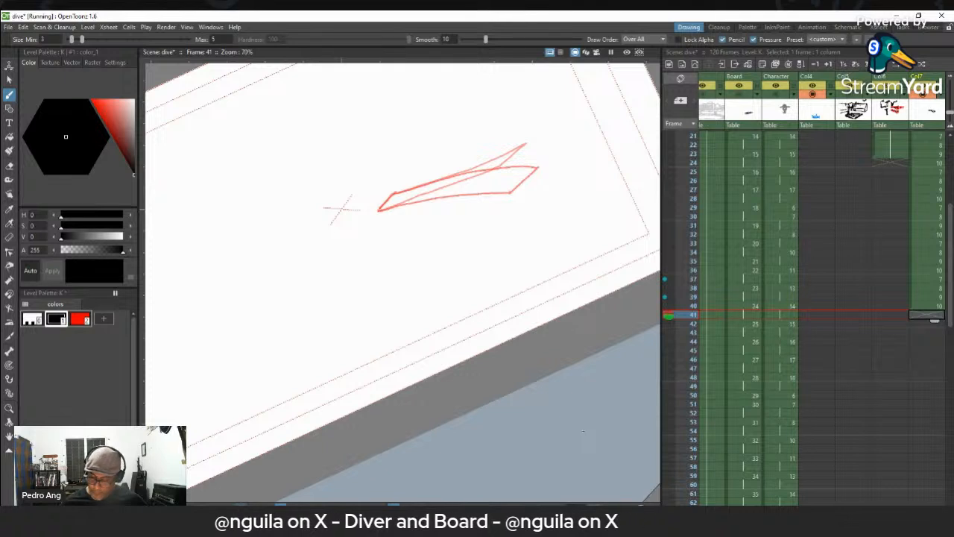
{"action": "left_click_drag", "start_coordinate": [505, 168], "coordinate": [503, 168]}
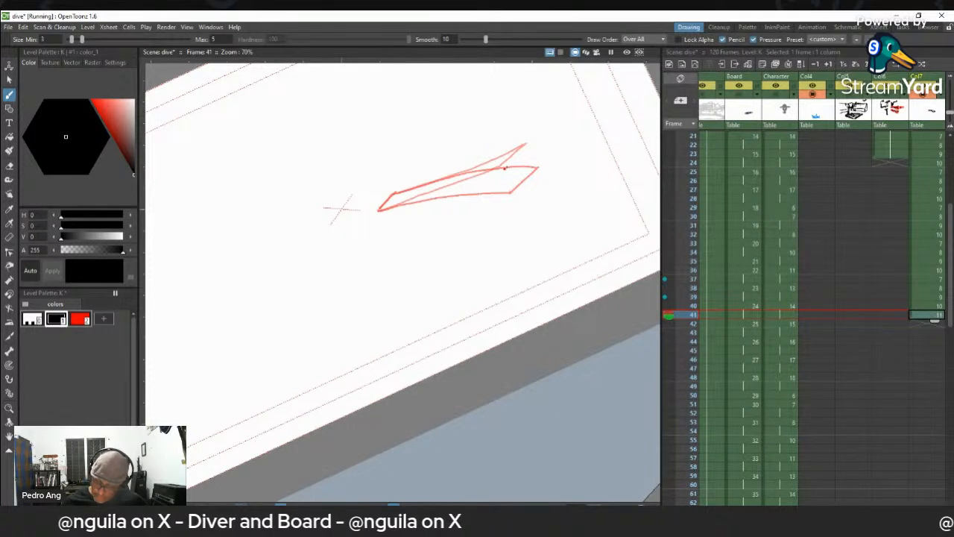
{"action": "key", "text": "ctrl+z"}
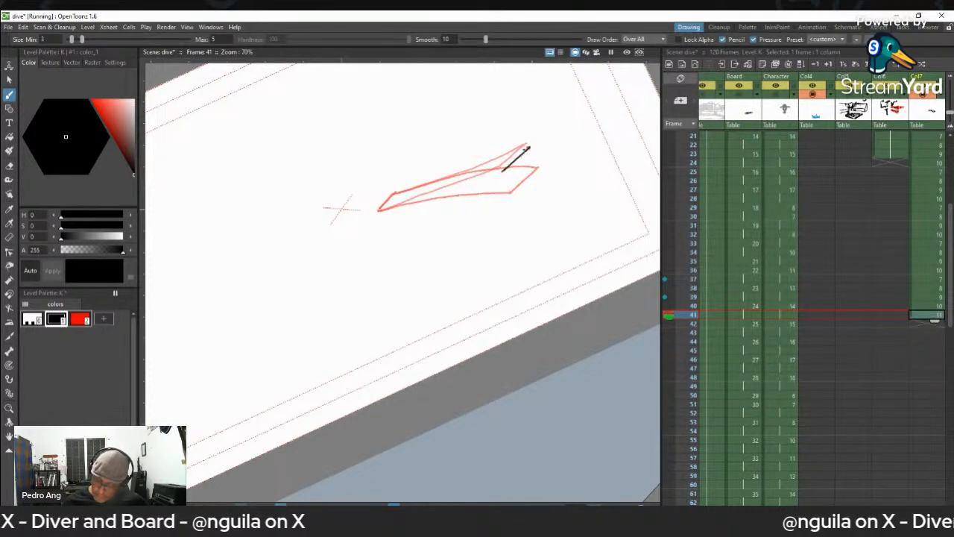
{"action": "left_click_drag", "start_coordinate": [489, 174], "coordinate": [392, 209]}
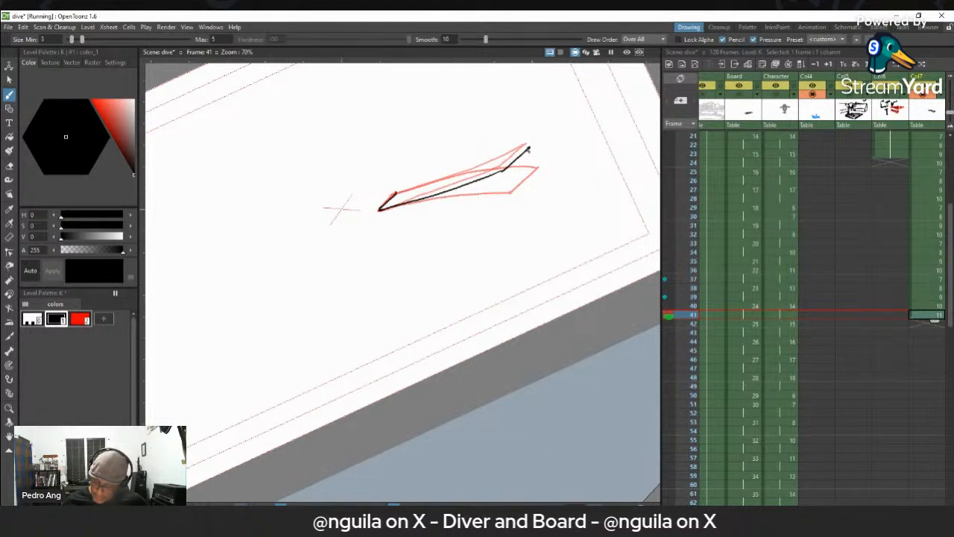
{"action": "mouse_move", "coordinate": [523, 151]}
{"action": "left_mouse_down"}
{"action": "mouse_move", "coordinate": [410, 187]}
{"action": "mouse_move", "coordinate": [524, 149]}
{"action": "left_mouse_up"}
{"action": "key", "text": "ctrl+z"}
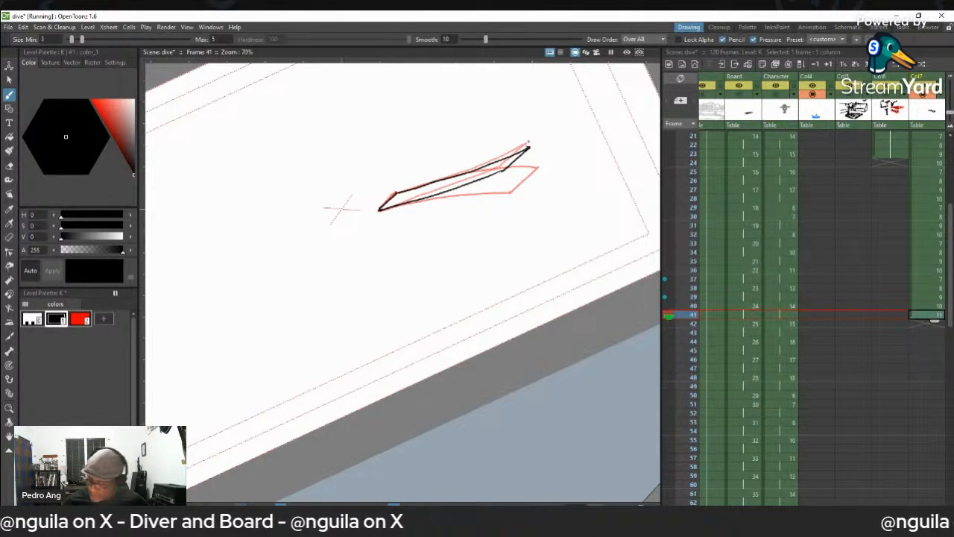
- On frame 42 of Col7, draw the upward-bent board outline slightly below the one on frame 41
{"action": "key", "text": "period"}
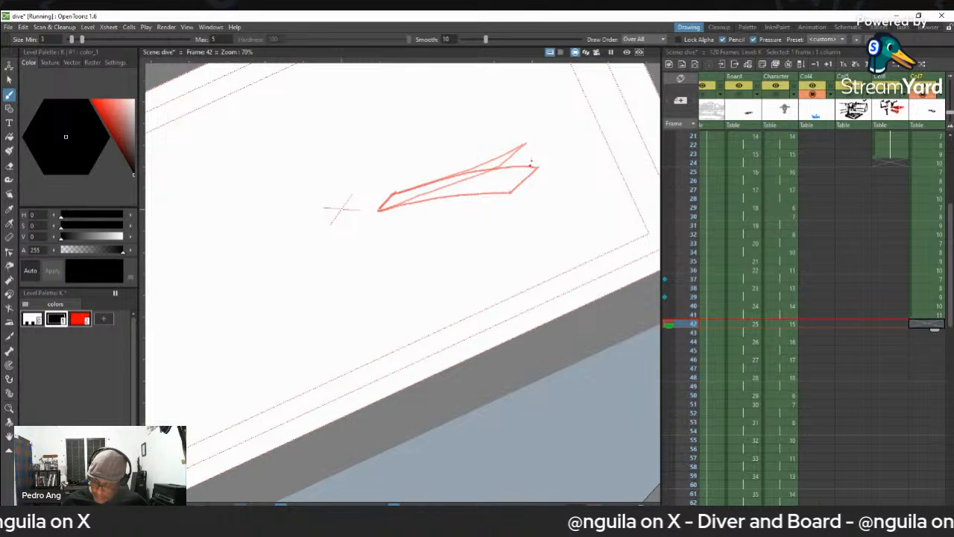
{"action": "mouse_move", "coordinate": [388, 195]}
{"action": "left_mouse_down"}
{"action": "mouse_move", "coordinate": [528, 147]}
{"action": "mouse_move", "coordinate": [520, 162]}
{"action": "left_mouse_up"}
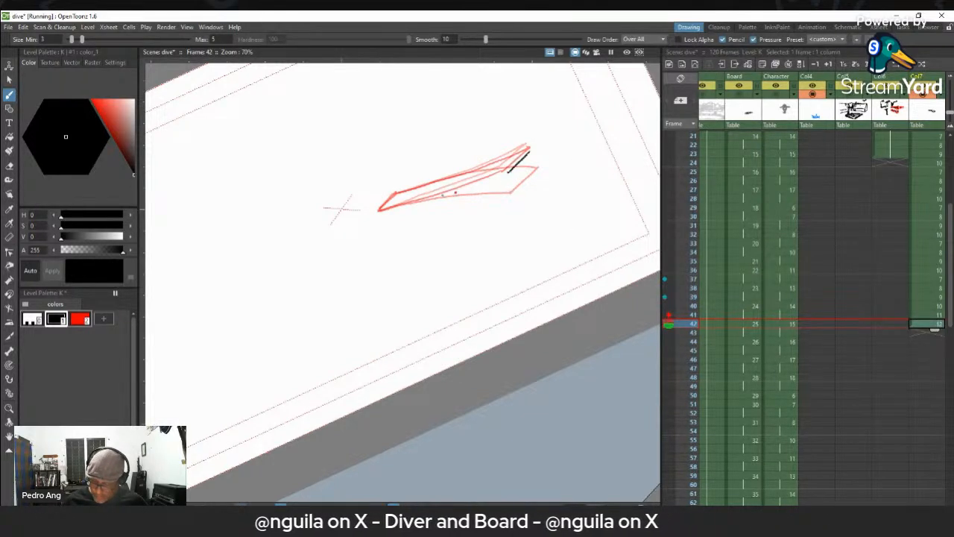
{"action": "left_click_drag", "start_coordinate": [395, 204], "coordinate": [471, 184]}
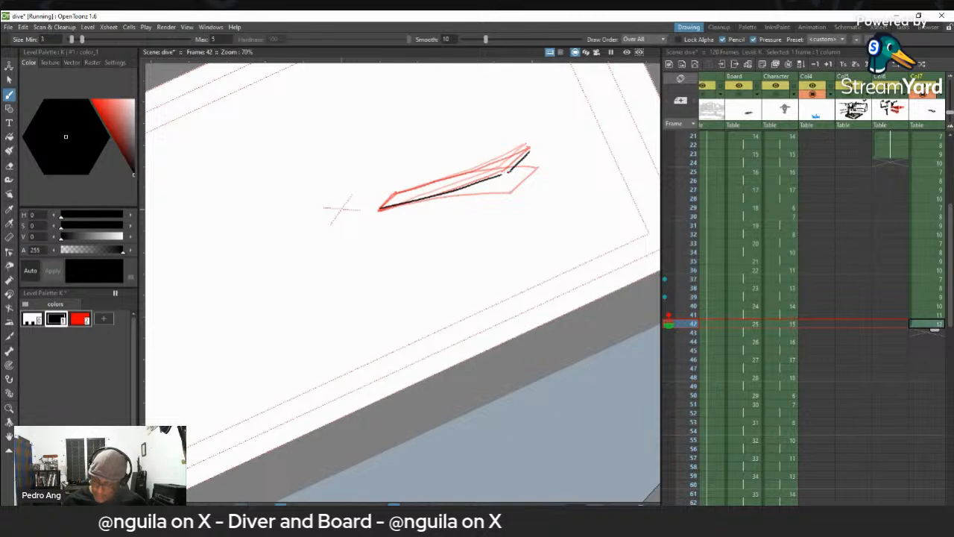
{"action": "left_click_drag", "start_coordinate": [396, 192], "coordinate": [521, 154]}
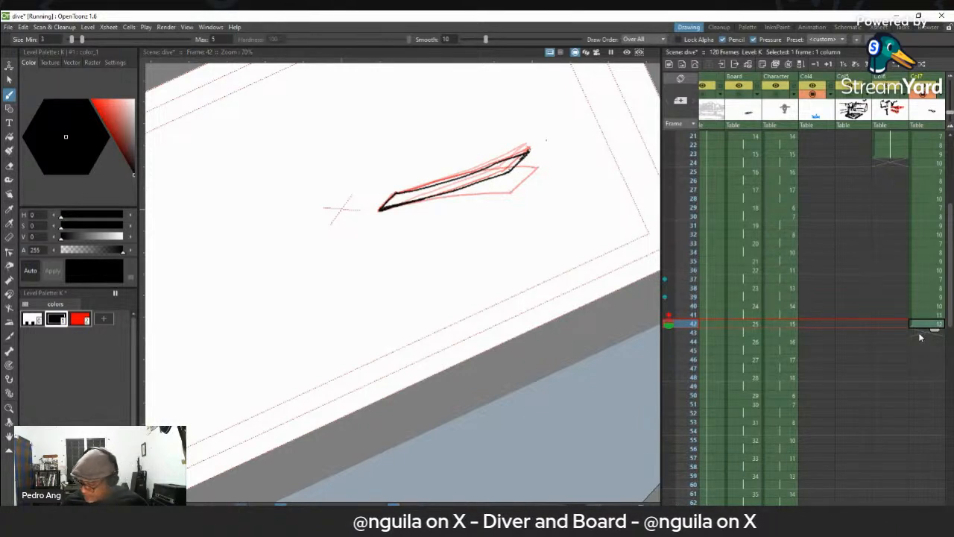
- On frame 43 of Col7, draw the lowered board outline slightly above the frame 39 reference
{"action": "key", "text": "period"}
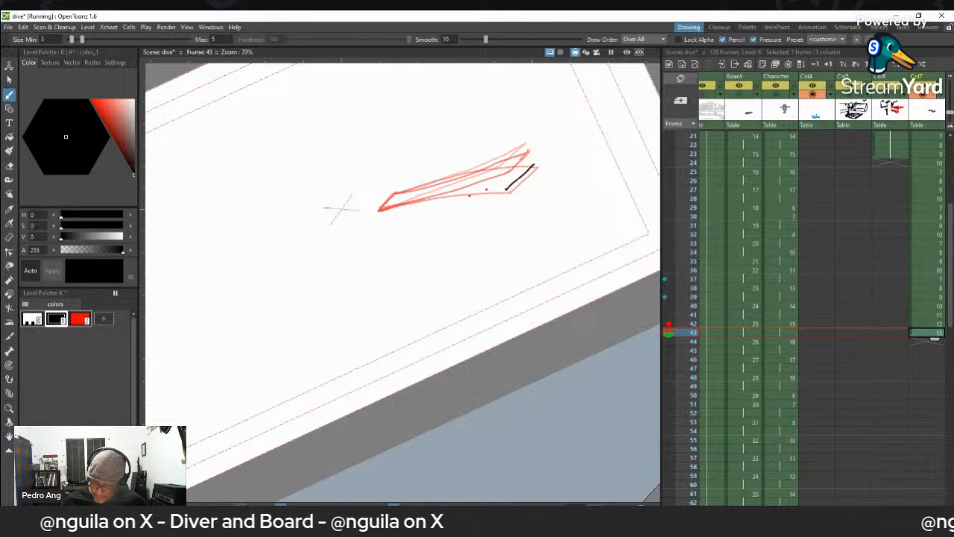
{"action": "left_click_drag", "start_coordinate": [382, 208], "coordinate": [498, 190]}
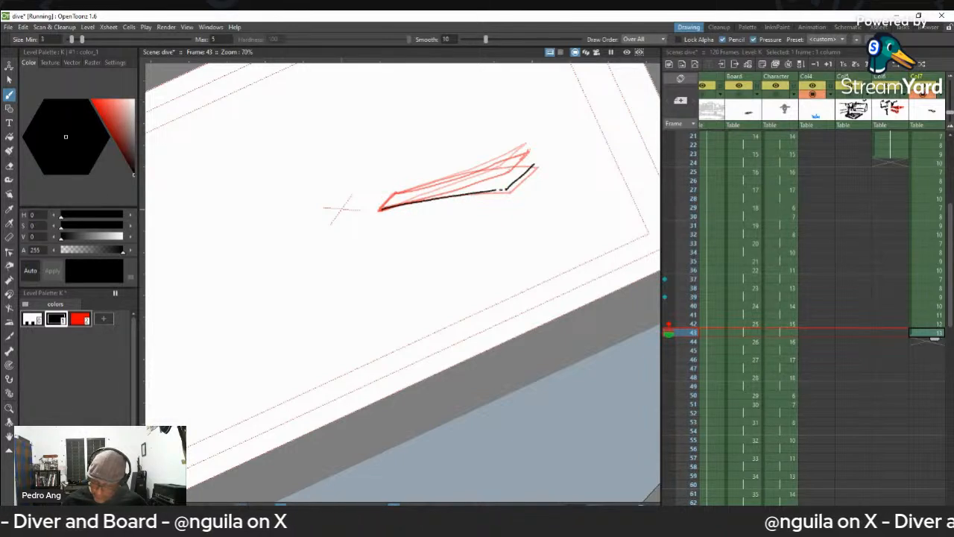
{"action": "left_click_drag", "start_coordinate": [398, 192], "coordinate": [526, 163]}
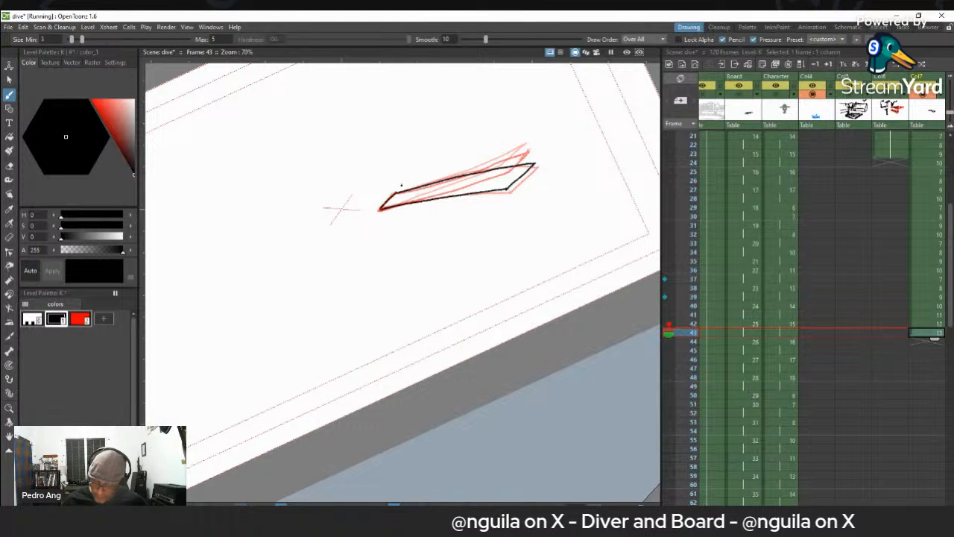
- On frame 44 of Col7, draw the board outline slightly above the frame 43 drawing, redrawing its tip edge
{"action": "key", "text": "period"}
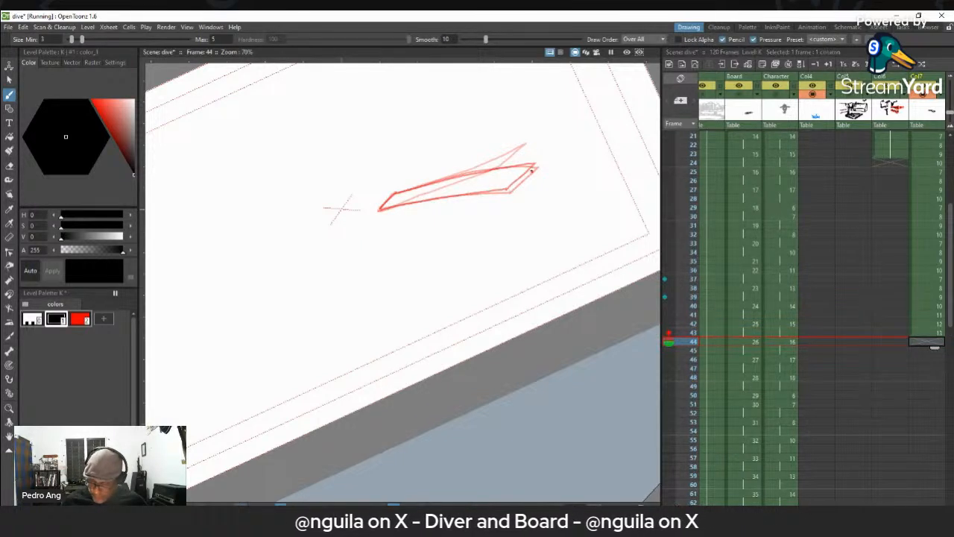
{"action": "left_click_drag", "start_coordinate": [529, 159], "coordinate": [522, 171]}
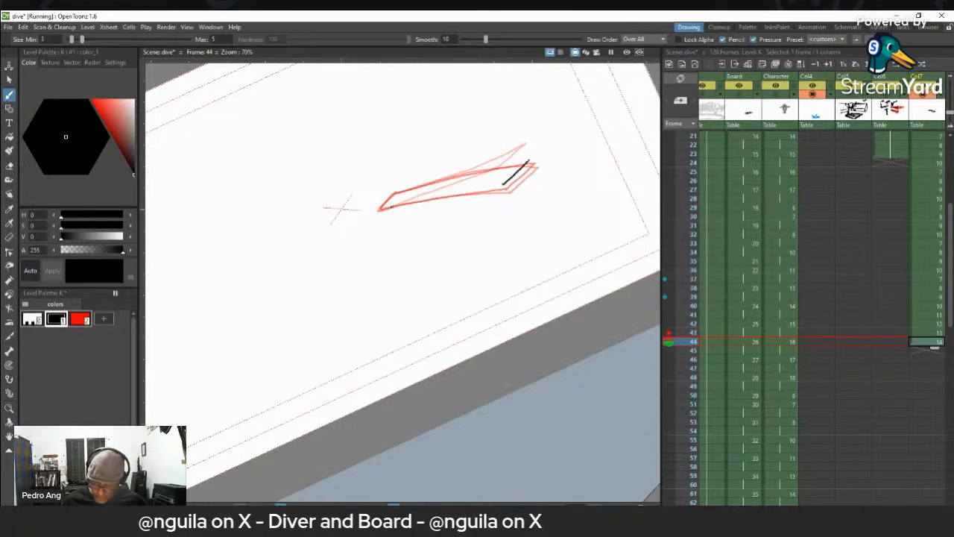
{"action": "mouse_move", "coordinate": [381, 210]}
{"action": "left_mouse_down"}
{"action": "mouse_move", "coordinate": [503, 182]}
{"action": "mouse_move", "coordinate": [409, 202]}
{"action": "left_mouse_up"}
{"action": "key", "text": "ctrl+z"}
{"action": "key", "text": "ctrl+z"}
{"action": "mouse_move", "coordinate": [504, 185]}
{"action": "left_mouse_down"}
{"action": "mouse_move", "coordinate": [381, 210]}
{"action": "mouse_move", "coordinate": [416, 183]}
{"action": "mouse_move", "coordinate": [398, 192]}
{"action": "mouse_move", "coordinate": [529, 158]}
{"action": "mouse_move", "coordinate": [515, 174]}
{"action": "mouse_move", "coordinate": [538, 158]}
{"action": "left_mouse_up"}
{"action": "key", "text": "a"}
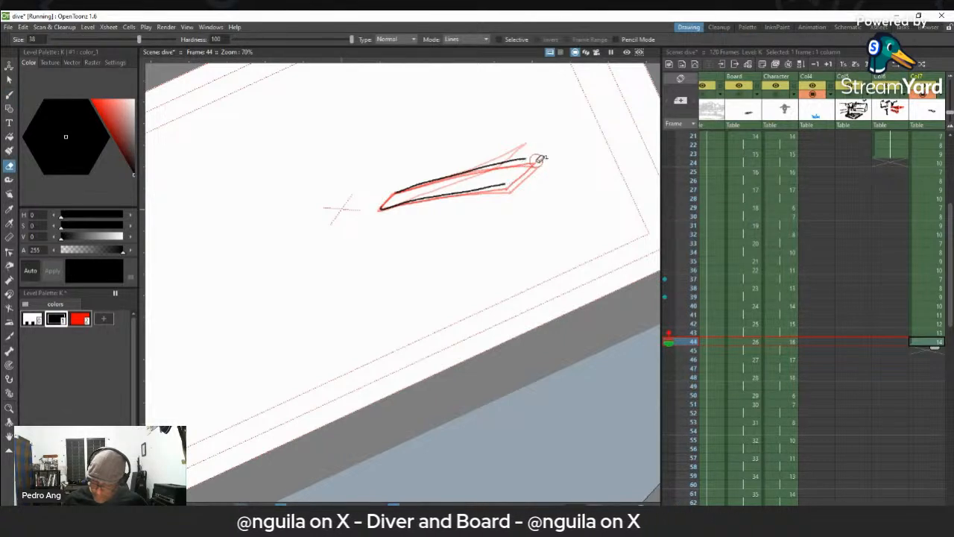
{"action": "key", "text": "b"}
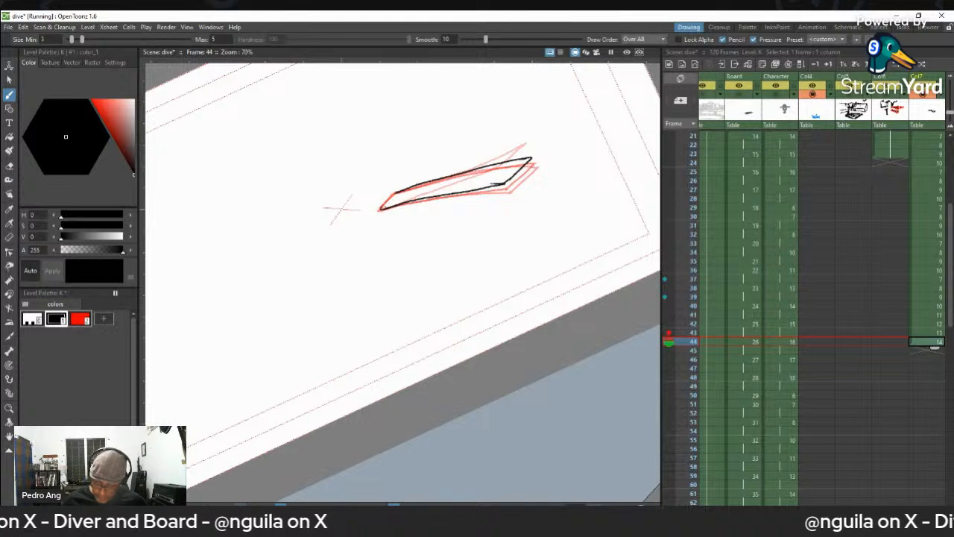
- Copy the four board drawings in frames 41 to 44 of Col7 and repeat them through frame 56
{"action": "left_click", "coordinate": [936, 318]}
{"action": "left_click", "coordinate": [928, 349], "text": "shift"}
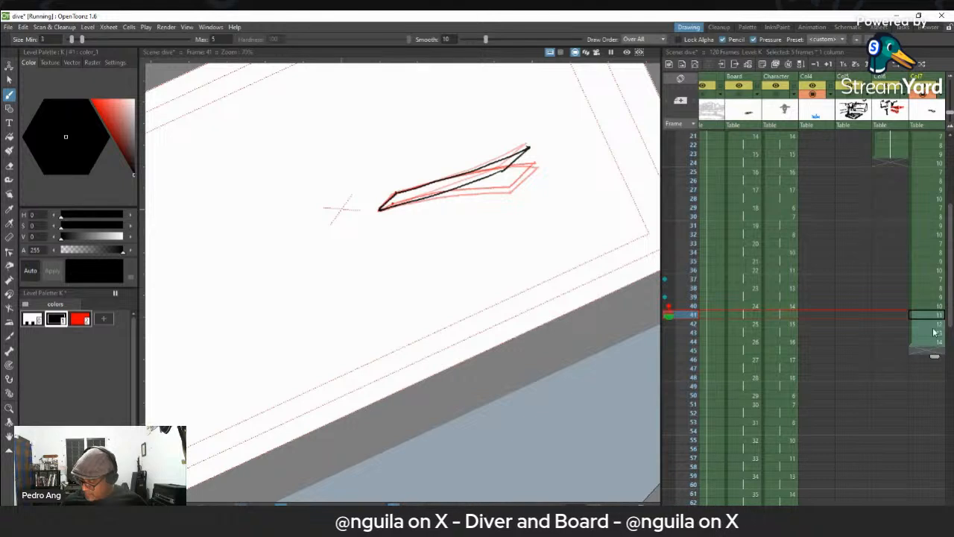
{"action": "left_click", "coordinate": [930, 318]}
{"action": "left_click", "coordinate": [930, 343], "text": "shift"}
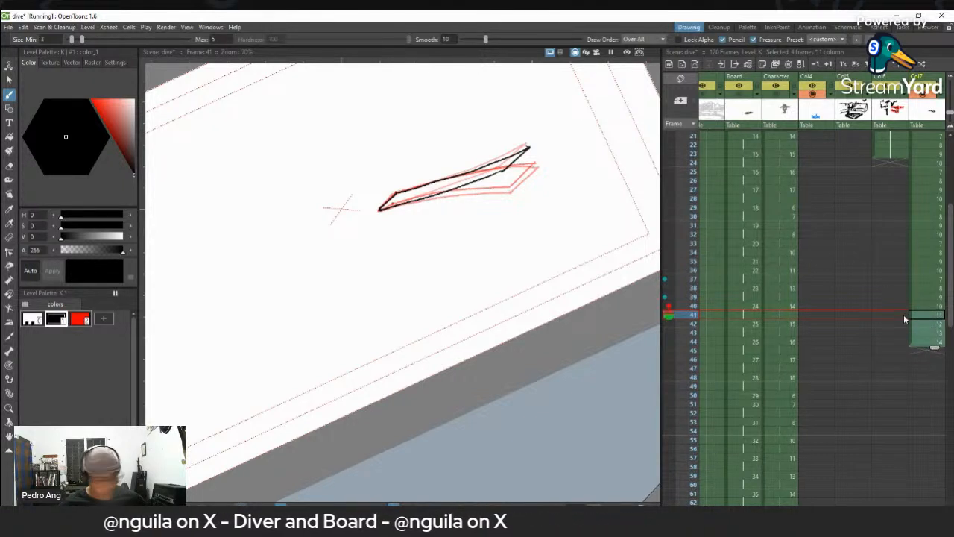
{"action": "left_click", "coordinate": [928, 349]}
{"action": "key", "text": "ctrl+v"}
{"action": "left_click", "coordinate": [931, 388]}
{"action": "key", "text": "ctrl+v"}
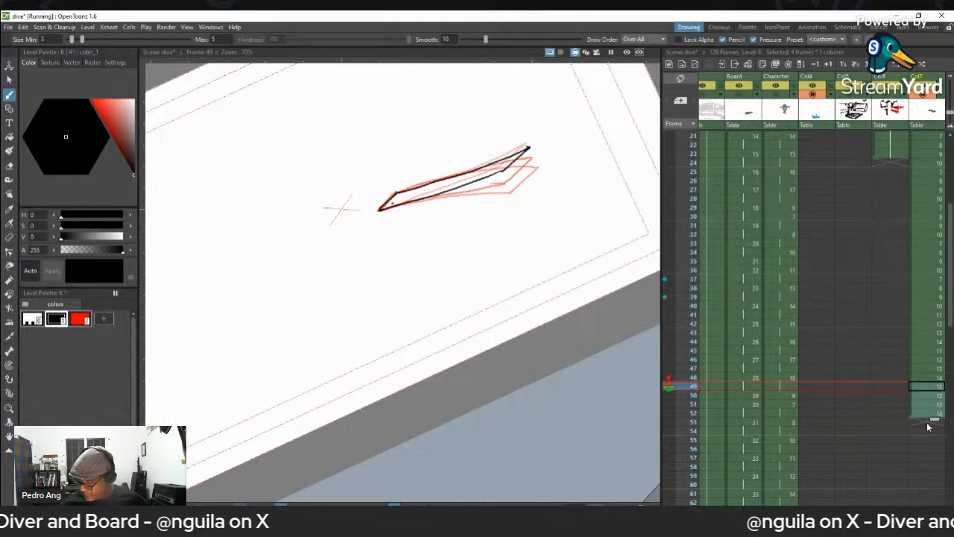
{"action": "left_click", "coordinate": [928, 422]}
{"action": "key", "text": "ctrl+v"}
- Play the Col7 board animation from frame 1 to check how the bends settle
{"action": "scroll", "coordinate": [923, 163], "scroll_direction": "up", "scroll_amount": 5}
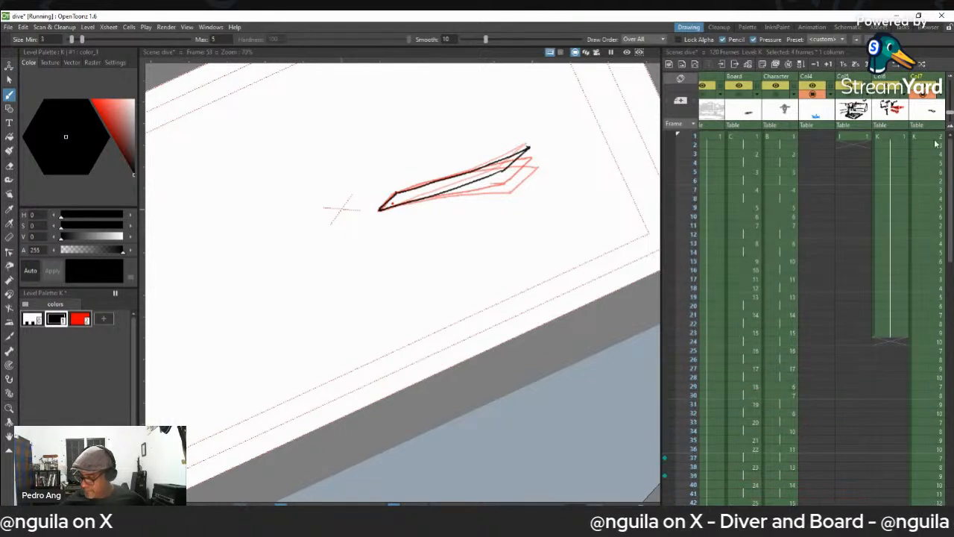
{"action": "left_click", "coordinate": [934, 137]}
{"action": "key", "text": "p"}
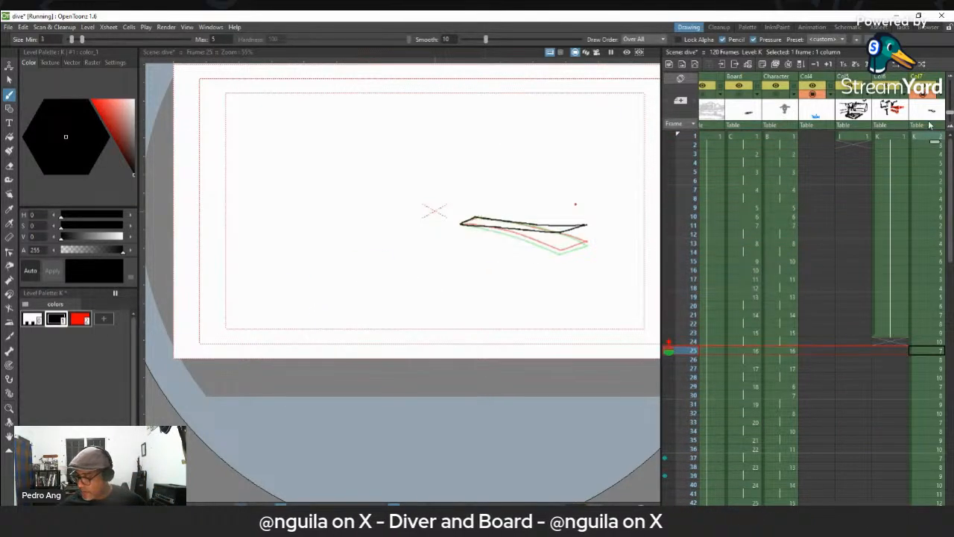
- Hide the Col7 board drawings, show the Col5 layout sketch on frame 1, and bring the whole layout into view
{"action": "left_click", "coordinate": [925, 94]}
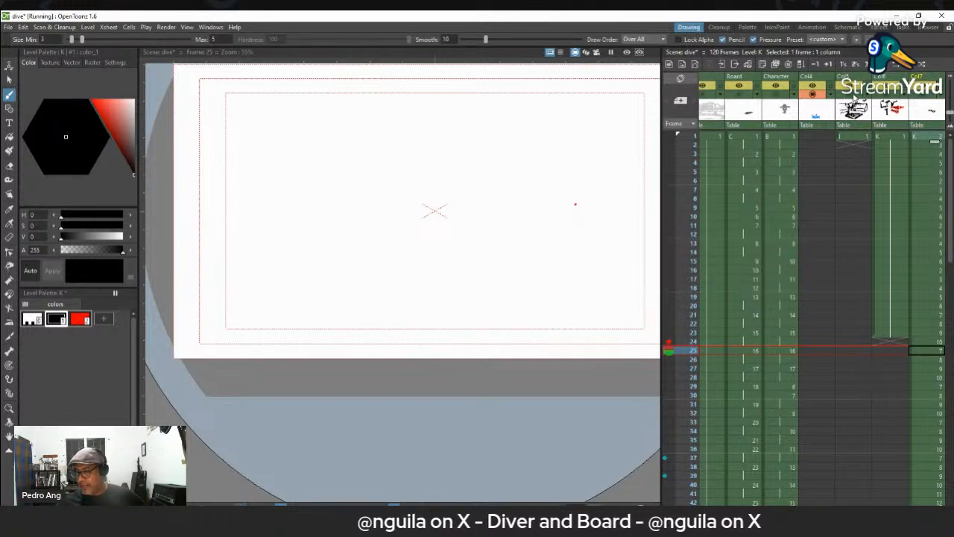
{"action": "left_click", "coordinate": [851, 94]}
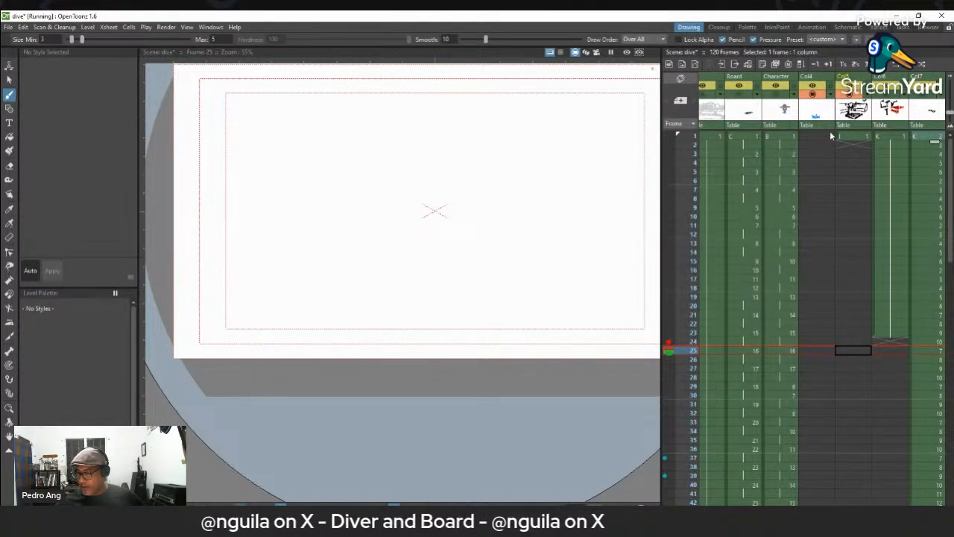
{"action": "left_click", "coordinate": [854, 138]}
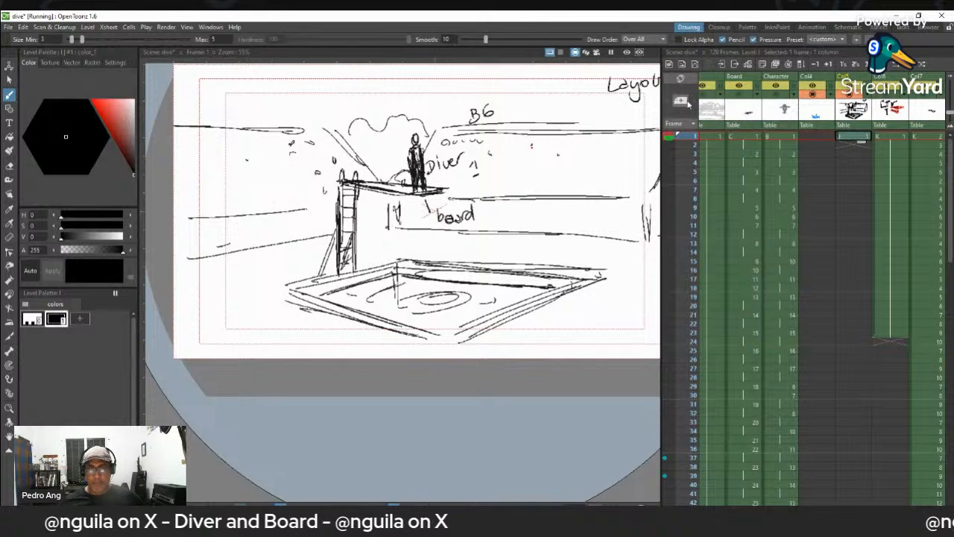
{"action": "key", "text": "space"}
{"action": "left_click_drag", "start_coordinate": [536, 255], "coordinate": [477, 299]}
{"action": "key", "text": "space"}
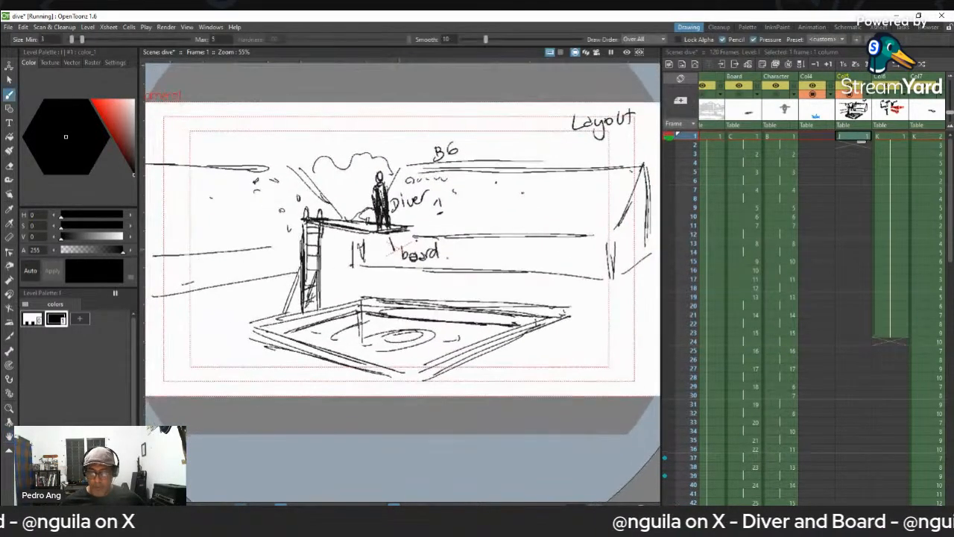
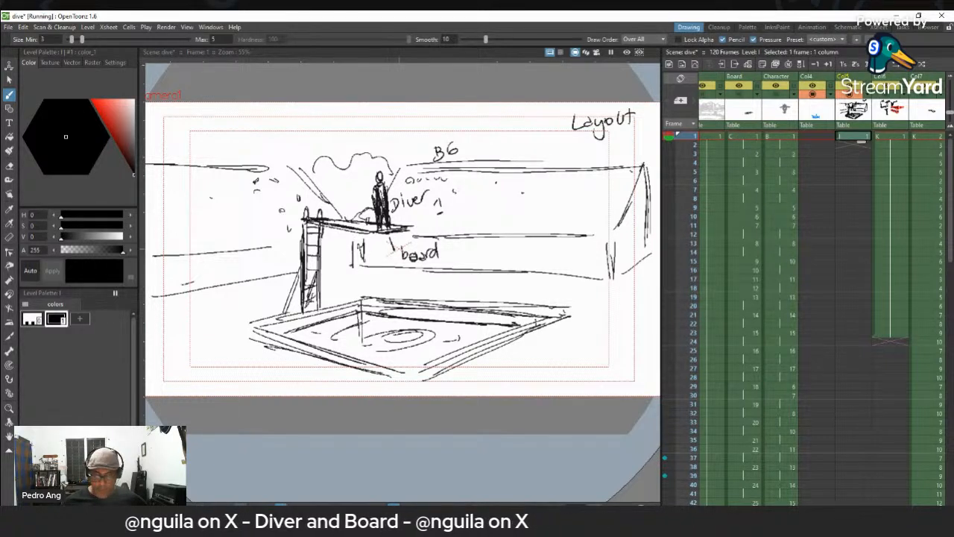
- Draw the diver's jump paths in red on the layout sketch, one straight up and one arcing down into the pool
{"action": "left_click", "coordinate": [80, 322]}
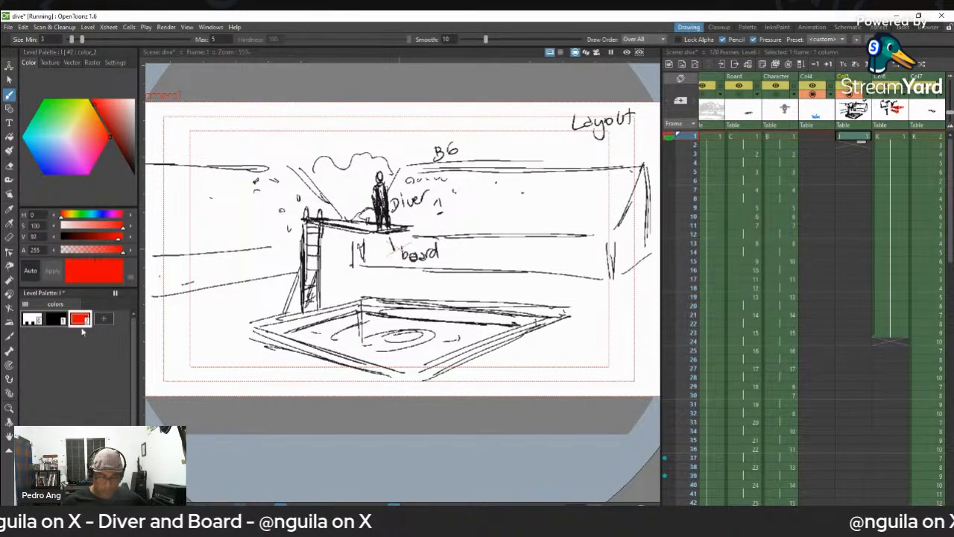
{"action": "mouse_move", "coordinate": [386, 224]}
{"action": "left_mouse_down"}
{"action": "mouse_move", "coordinate": [389, 183]}
{"action": "mouse_move", "coordinate": [418, 159]}
{"action": "left_mouse_up"}
{"action": "mouse_move", "coordinate": [384, 225]}
{"action": "left_mouse_down"}
{"action": "mouse_move", "coordinate": [381, 155]}
{"action": "mouse_move", "coordinate": [433, 218]}
{"action": "mouse_move", "coordinate": [437, 342]}
{"action": "left_mouse_up"}
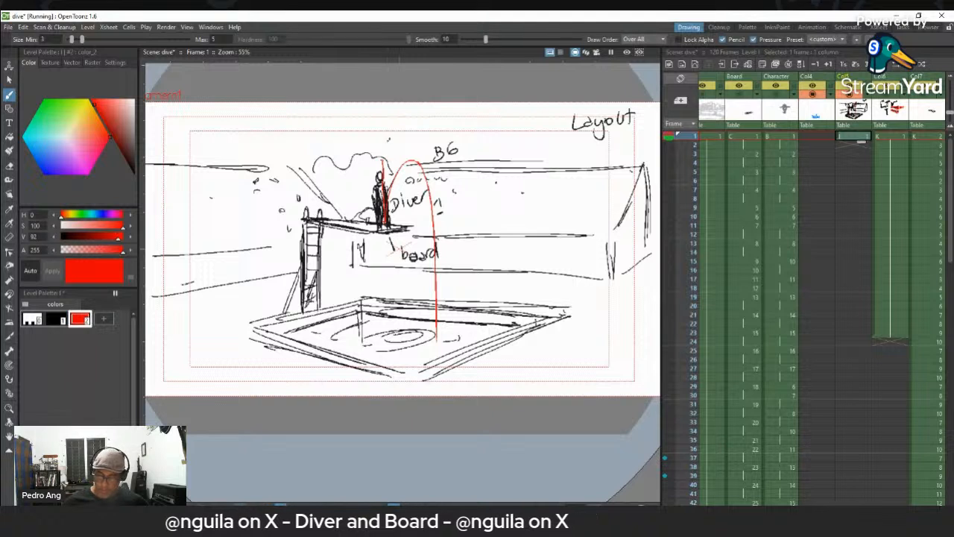
- Label the red paths "2 Jumps in place" above the diver and "final jump" beside the arc
{"action": "left_click_drag", "start_coordinate": [379, 144], "coordinate": [390, 148]}
{"action": "mouse_move", "coordinate": [398, 137]}
{"action": "left_mouse_down"}
{"action": "mouse_move", "coordinate": [427, 115]}
{"action": "mouse_move", "coordinate": [460, 128]}
{"action": "mouse_move", "coordinate": [473, 112]}
{"action": "mouse_move", "coordinate": [492, 116]}
{"action": "left_mouse_up"}
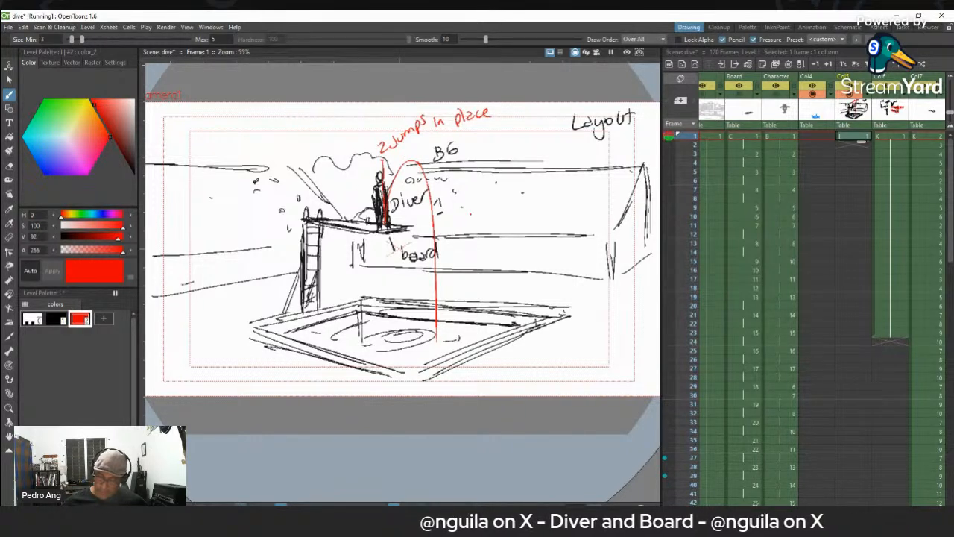
{"action": "mouse_move", "coordinate": [449, 191]}
{"action": "left_mouse_down"}
{"action": "mouse_move", "coordinate": [444, 212]}
{"action": "mouse_move", "coordinate": [471, 202]}
{"action": "mouse_move", "coordinate": [474, 182]}
{"action": "mouse_move", "coordinate": [489, 204]}
{"action": "mouse_move", "coordinate": [522, 172]}
{"action": "mouse_move", "coordinate": [488, 186]}
{"action": "left_mouse_up"}
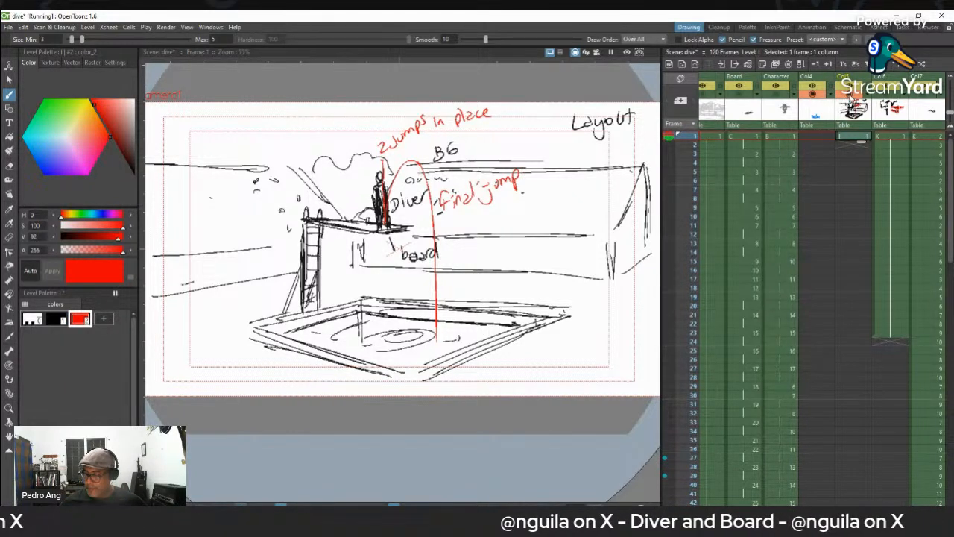
- Hide the Col5, Col6 and Col7 sketches and show the Character, bg and Board columns
{"action": "left_click", "coordinate": [851, 96]}
{"action": "left_click", "coordinate": [887, 96]}
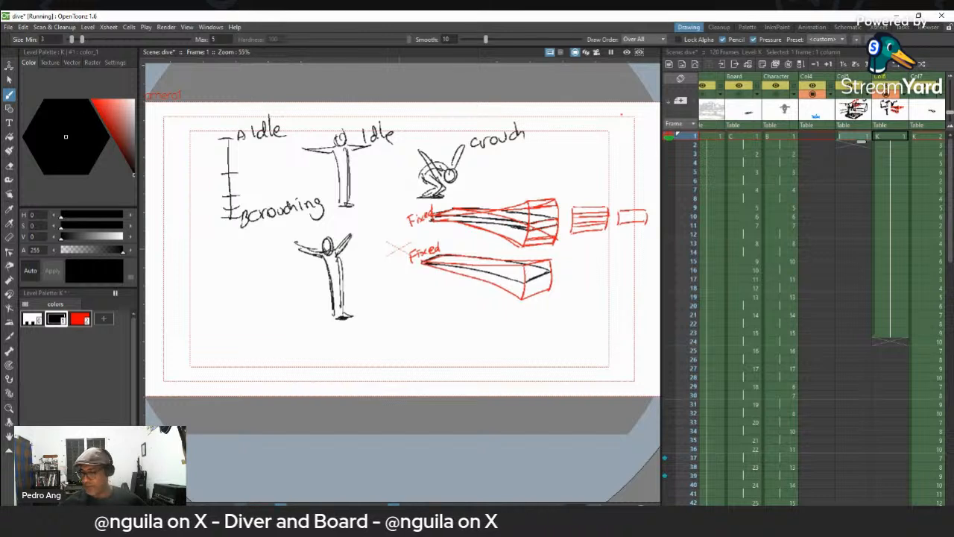
{"action": "left_click", "coordinate": [775, 94]}
{"action": "left_click", "coordinate": [887, 94]}
{"action": "left_click", "coordinate": [922, 95]}
{"action": "left_click", "coordinate": [851, 96]}
{"action": "left_click", "coordinate": [852, 96]}
{"action": "left_click", "coordinate": [927, 96]}
{"action": "left_click", "coordinate": [928, 96]}
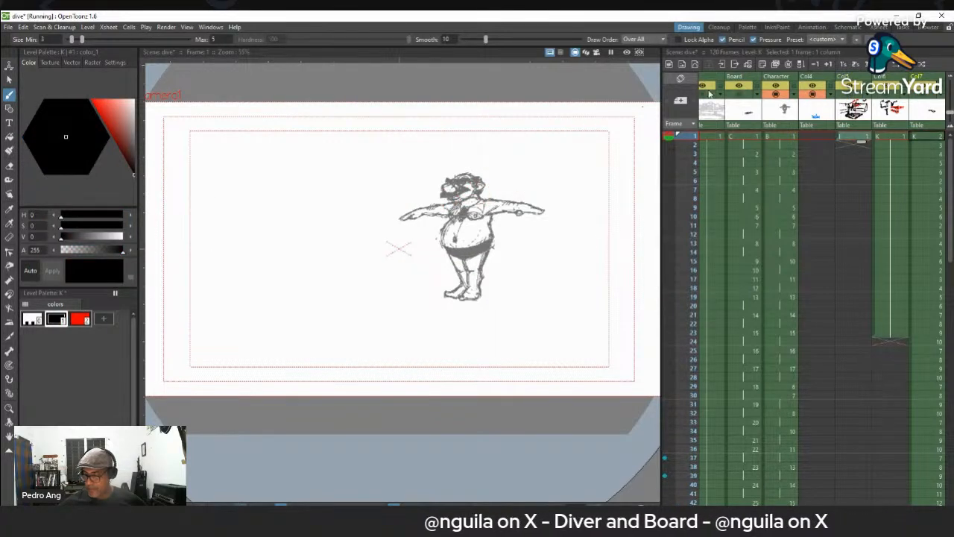
{"action": "left_click", "coordinate": [707, 95]}
{"action": "left_click", "coordinate": [750, 95]}
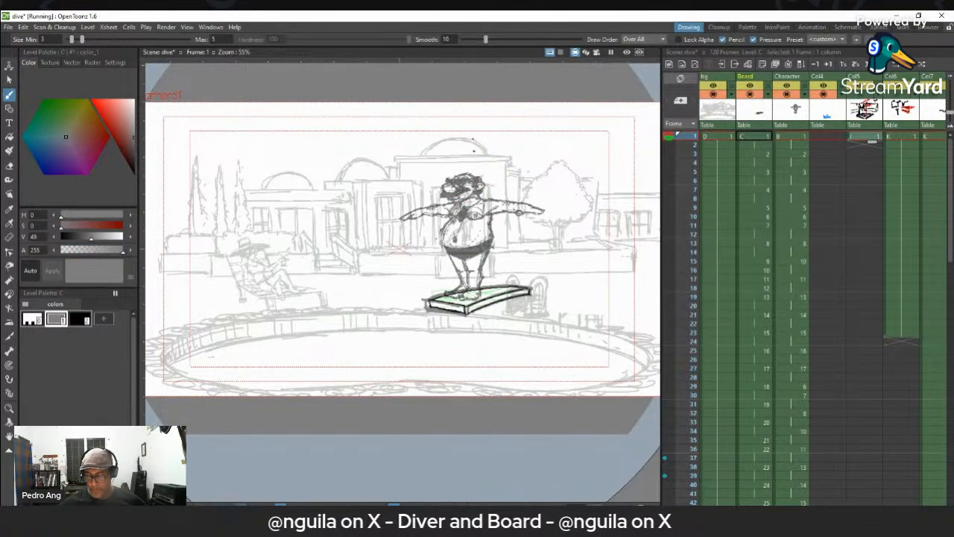
- Step back and forth through frames 1 to 10 to examine how the board bends under the diver's crouch
{"action": "scroll", "coordinate": [470, 216], "scroll_direction": "up", "scroll_amount": 4}
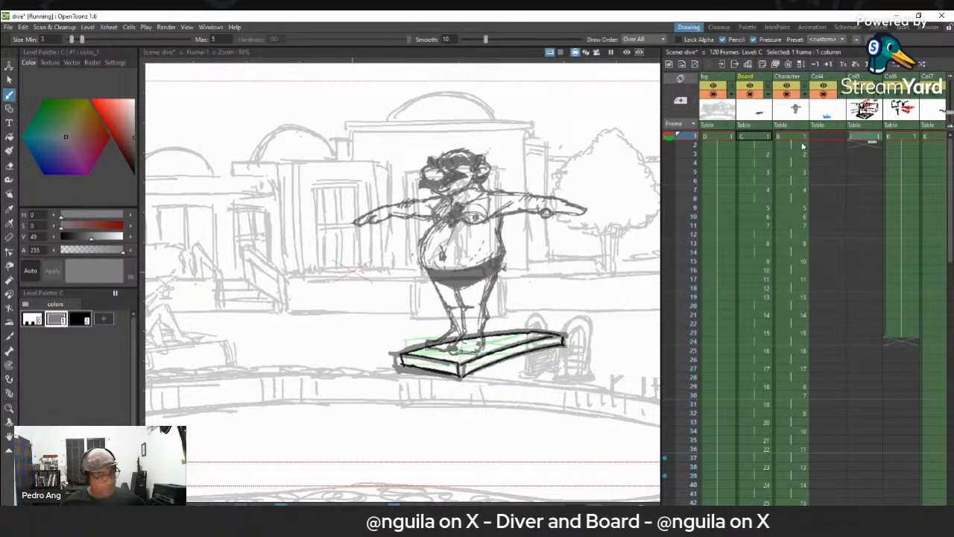
{"action": "key", "text": "Down"}
{"action": "key", "text": "Down"}
{"action": "key", "text": "Down"}
{"action": "key", "text": "Down"}
{"action": "key", "text": "Down"}
{"action": "key", "text": "Down"}
{"action": "key", "text": "Down"}
{"action": "key", "text": "Down"}
{"action": "key", "text": "Down"}
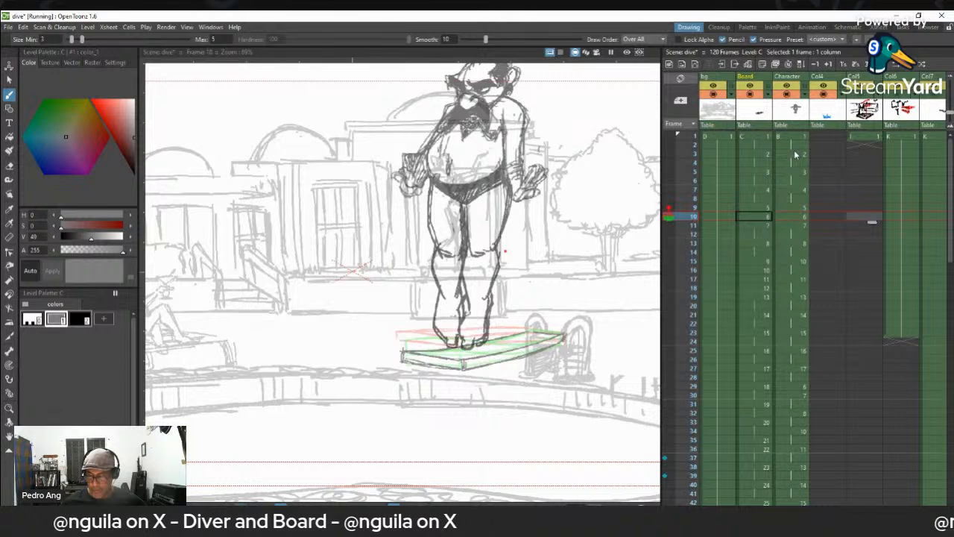
{"action": "key", "text": "Up"}
{"action": "key", "text": "Up"}
{"action": "key", "text": "Up"}
{"action": "key", "text": "Up"}
{"action": "key", "text": "Up"}
{"action": "key", "text": "Up"}
{"action": "key", "text": "Up"}
{"action": "key", "text": "Up"}
{"action": "key", "text": "Up"}
{"action": "key", "text": "Down"}
{"action": "key", "text": "Down"}
{"action": "key", "text": "Down"}
{"action": "key", "text": "Up"}
{"action": "key", "text": "Up"}
{"action": "key", "text": "Up"}
{"action": "key", "text": "Down"}
{"action": "key", "text": "Down"}
{"action": "key", "text": "Down"}
{"action": "key", "text": "Down"}
{"action": "key", "text": "Up"}
{"action": "key", "text": "Up"}
{"action": "key", "text": "Up"}
{"action": "key", "text": "Down"}
{"action": "key", "text": "Down"}
{"action": "key", "text": "Up"}
{"action": "key", "text": "Up"}
{"action": "key", "text": "Up"}
{"action": "key", "text": "Down"}
{"action": "key", "text": "Down"}
{"action": "key", "text": "Down"}
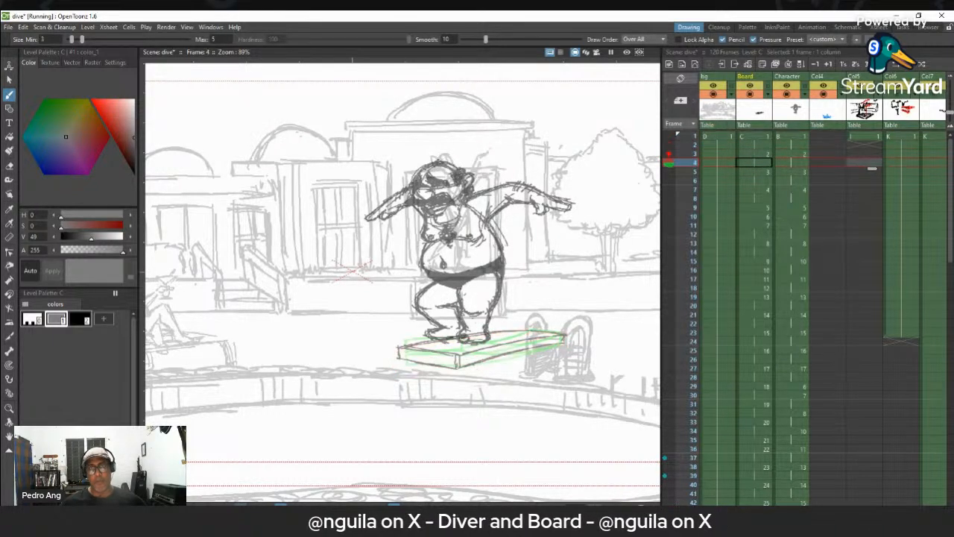
{"action": "key", "text": "Down"}
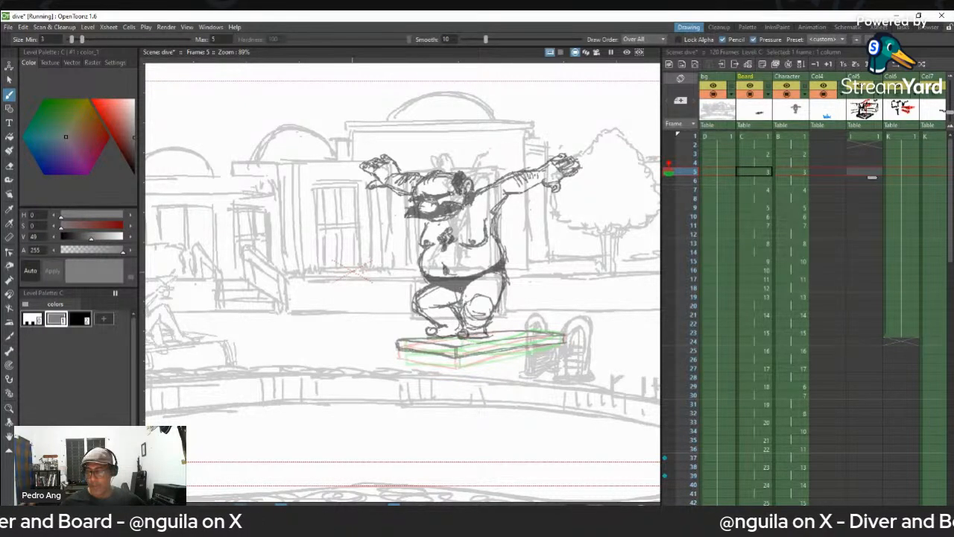
{"action": "key", "text": "Up"}
{"action": "key", "text": "Up"}
{"action": "key", "text": "Up"}
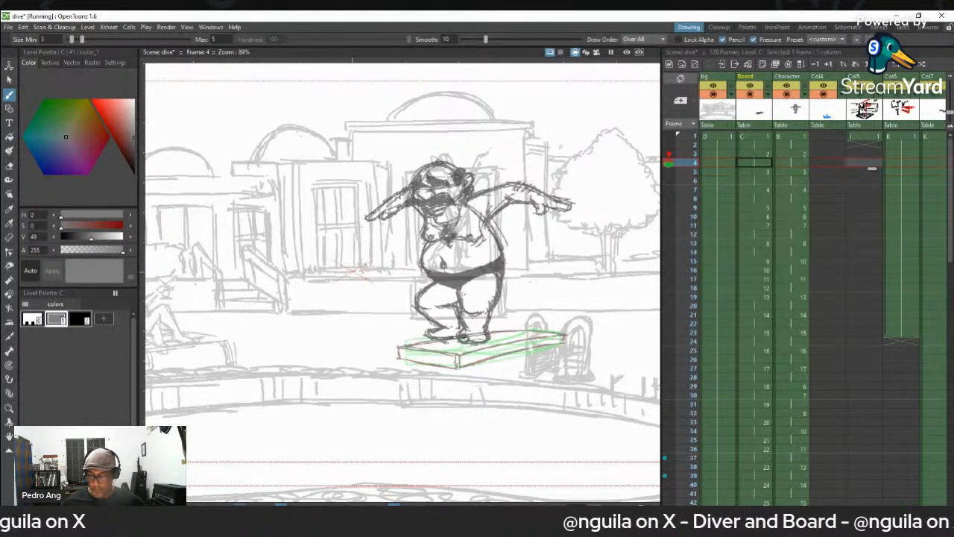
- Go over frames 1 to 10 again, comparing the diver's crouch and take-off poses with the board drawings
{"action": "key", "text": "Down"}
{"action": "key", "text": "Down"}
{"action": "key", "text": "Down"}
{"action": "key", "text": "Down"}
{"action": "key", "text": "Down"}
{"action": "key", "text": "Down"}
{"action": "key", "text": "Down"}
{"action": "key", "text": "Down"}
{"action": "key", "text": "Down"}
{"action": "key", "text": "Down"}
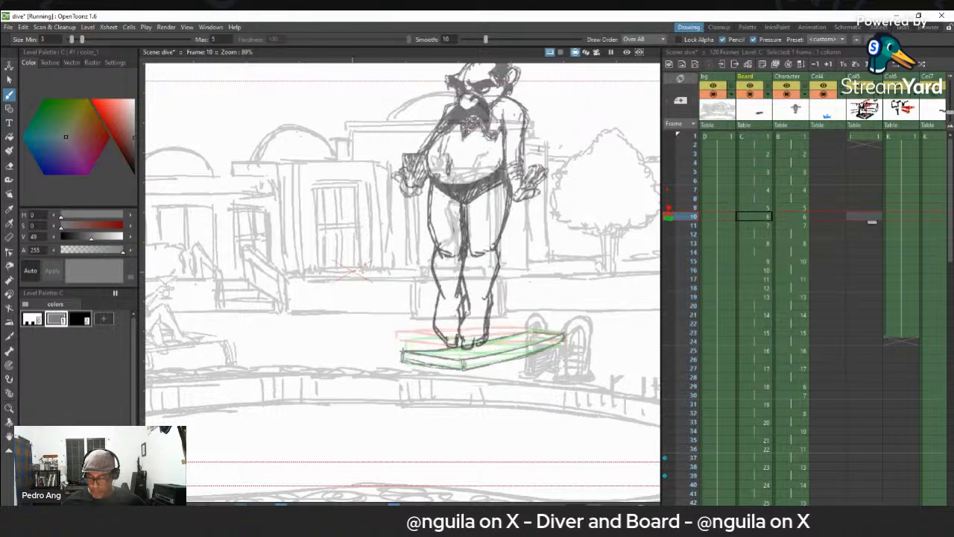
{"action": "key", "text": "Up"}
{"action": "key", "text": "Up"}
{"action": "key", "text": "Up"}
{"action": "key", "text": "Up"}
{"action": "key", "text": "Up"}
{"action": "key", "text": "Up"}
{"action": "key", "text": "Up"}
{"action": "key", "text": "Up"}
{"action": "key", "text": "Up"}
{"action": "key", "text": "Up"}
{"action": "key", "text": "Up"}
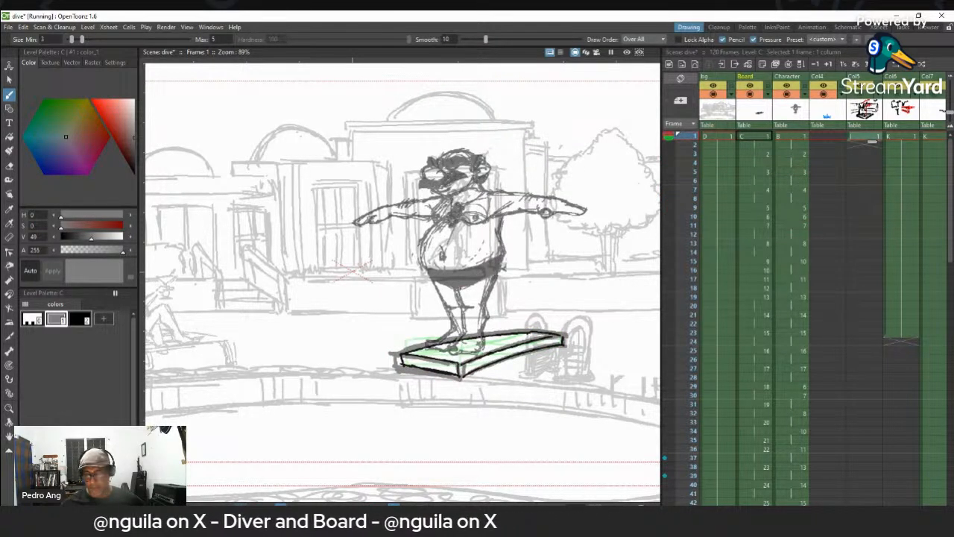
{"action": "key", "text": "Down"}
{"action": "key", "text": "Down"}
{"action": "key", "text": "Down"}
{"action": "key", "text": "Down"}
{"action": "key", "text": "Down"}
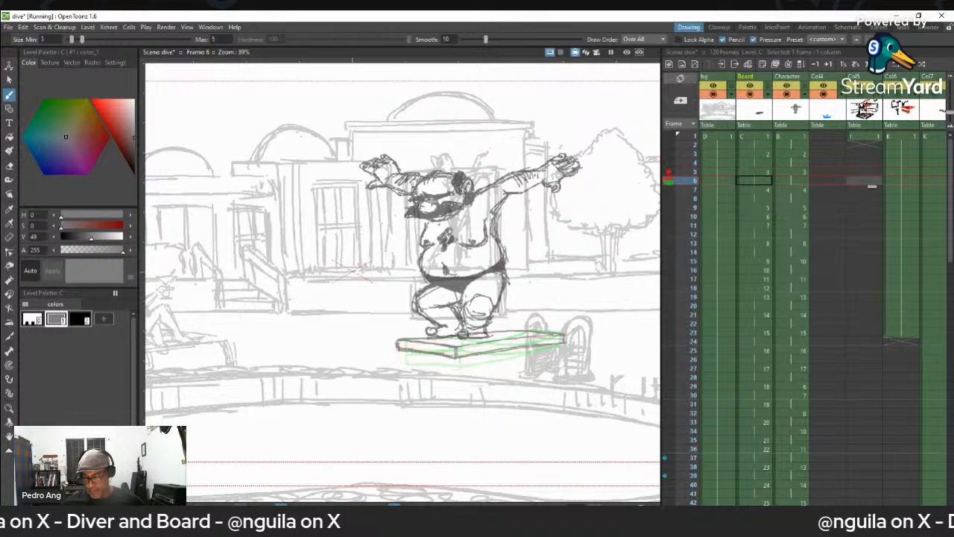
{"action": "key", "text": "Down"}
{"action": "key", "text": "Down"}
{"action": "key", "text": "Down"}
{"action": "key", "text": "Down"}
{"action": "key", "text": "Up"}
{"action": "key", "text": "Up"}
{"action": "key", "text": "Up"}
{"action": "key", "text": "Up"}
{"action": "key", "text": "Up"}
{"action": "key", "text": "Down"}
{"action": "key", "text": "Down"}
{"action": "key", "text": "Down"}
{"action": "key", "text": "Down"}
{"action": "key", "text": "Down"}
{"action": "key", "text": "Down"}
{"action": "key", "text": "Up"}
{"action": "key", "text": "Up"}
{"action": "key", "text": "Down"}
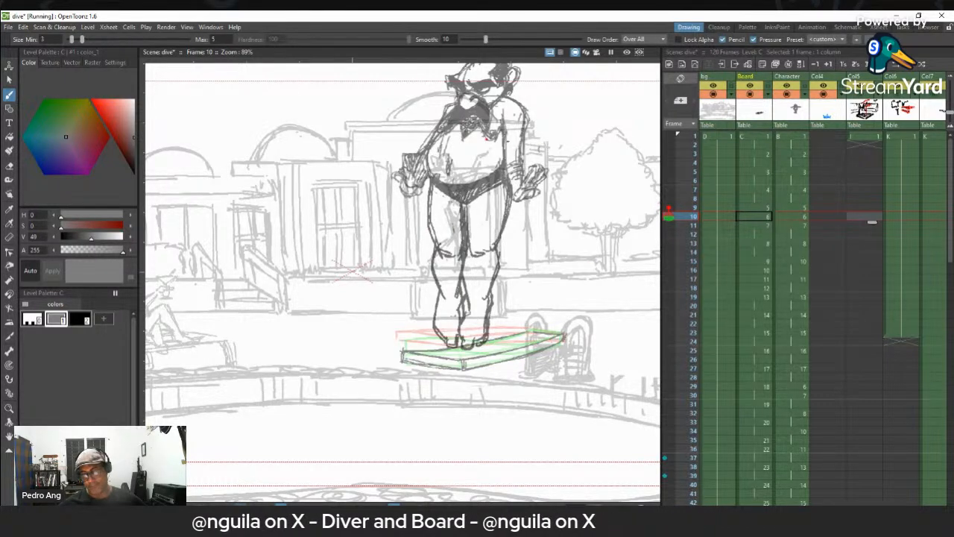
- Flip between frames 9 and 10 to compare the diver and board positions at the moment of take-off
{"action": "key", "text": "Up"}
{"action": "key", "text": "Down"}
{"action": "key", "text": "Up"}
{"action": "key", "text": "Down"}
{"action": "key", "text": "Up"}
{"action": "key", "text": "Down"}
{"action": "key", "text": "Down"}
{"action": "key", "text": "Down"}
{"action": "key", "text": "Up"}
{"action": "key", "text": "Up"}
{"action": "key", "text": "Up"}
{"action": "key", "text": "Up"}
{"action": "key", "text": "Down"}
{"action": "key", "text": "Down"}
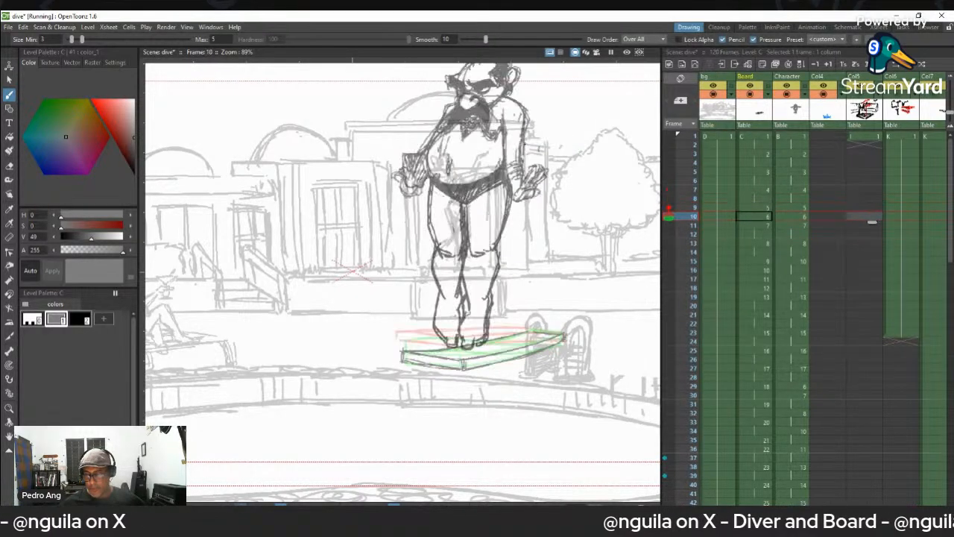
{"action": "key", "text": "Up"}
{"action": "key", "text": "Down"}
{"action": "key", "text": "Up"}
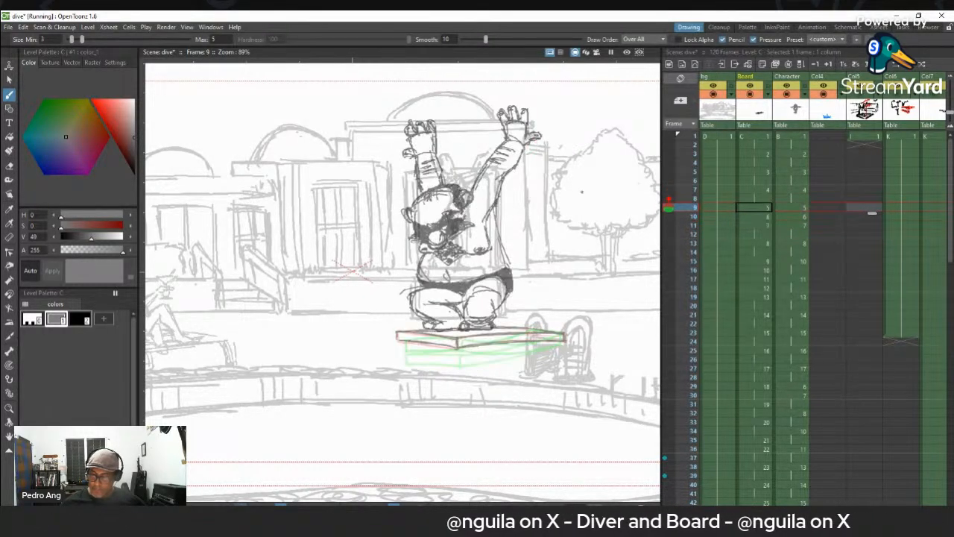
- Select the Character drawing on frame 9 and add a red style to its level palette
{"action": "left_click", "coordinate": [790, 209]}
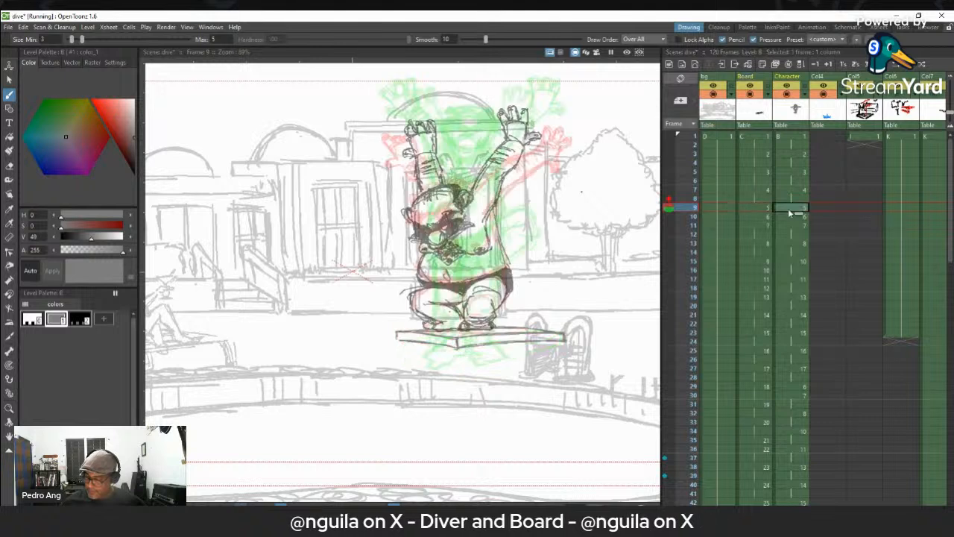
{"action": "left_click", "coordinate": [104, 319]}
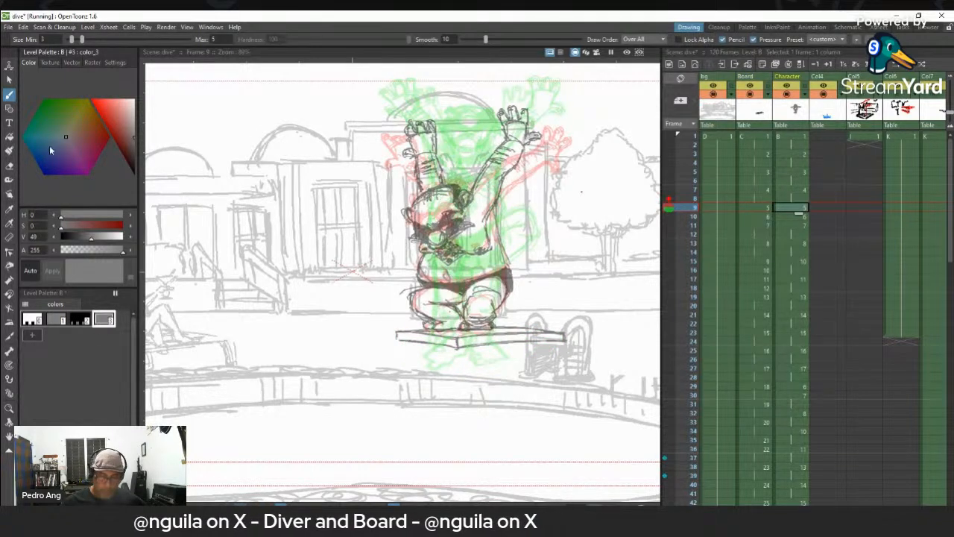
{"action": "left_click", "coordinate": [110, 136]}
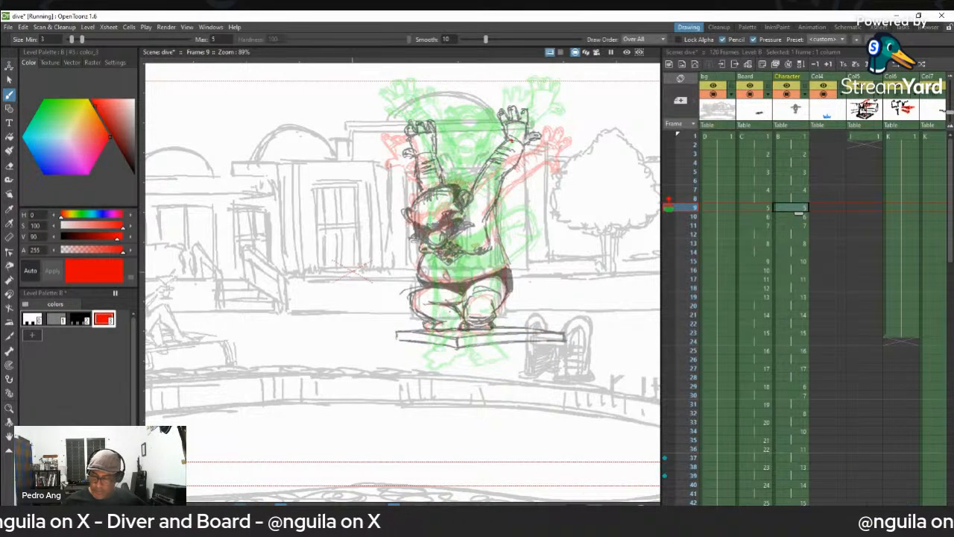
- Circle the diver's raised hand in red on frame 9 and the lowered hand on frame 10
{"action": "left_click_drag", "start_coordinate": [494, 106], "coordinate": [522, 96]}
{"action": "left_click_drag", "start_coordinate": [536, 124], "coordinate": [538, 140]}
{"action": "key", "text": "period"}
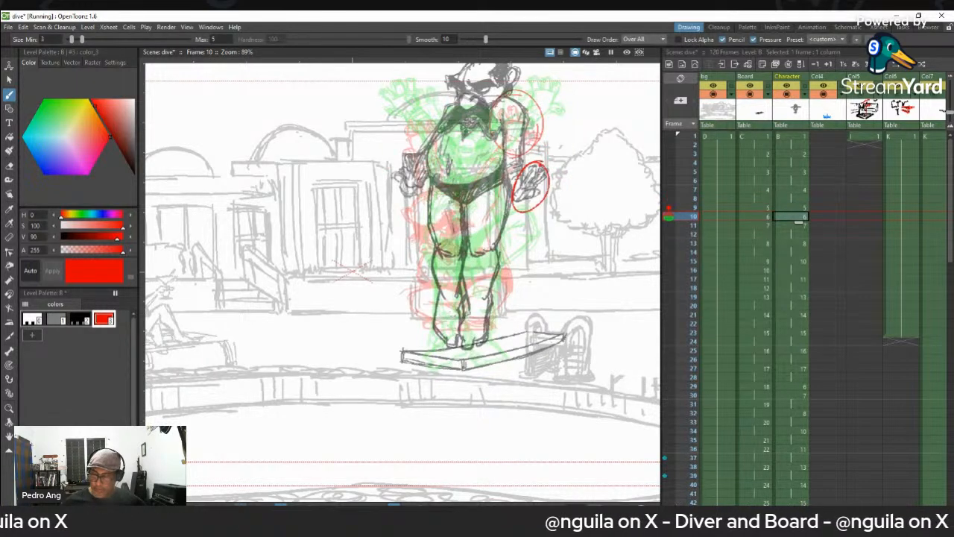
- Compare the circled hand positions between frames 9 and 10, and undo the red circles
{"action": "key", "text": "comma"}
{"action": "key", "text": "period"}
{"action": "key", "text": "comma"}
{"action": "key", "text": "period"}
{"action": "key", "text": "comma"}
{"action": "key", "text": "period"}
{"action": "key", "text": "comma"}
{"action": "key", "text": "period"}
{"action": "key", "text": "comma"}
{"action": "key", "text": "period"}
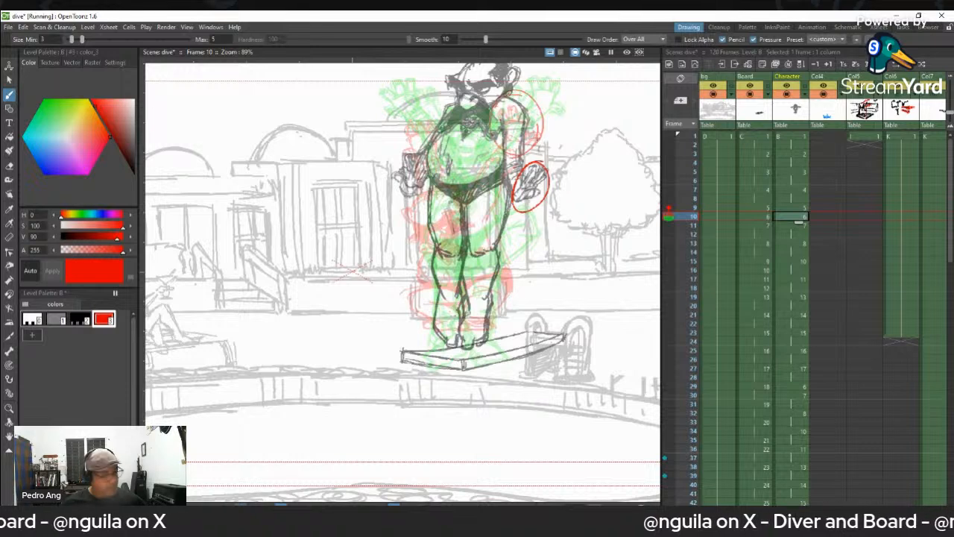
{"action": "key", "text": "ctrl+z"}
{"action": "key", "text": "ctrl+z"}
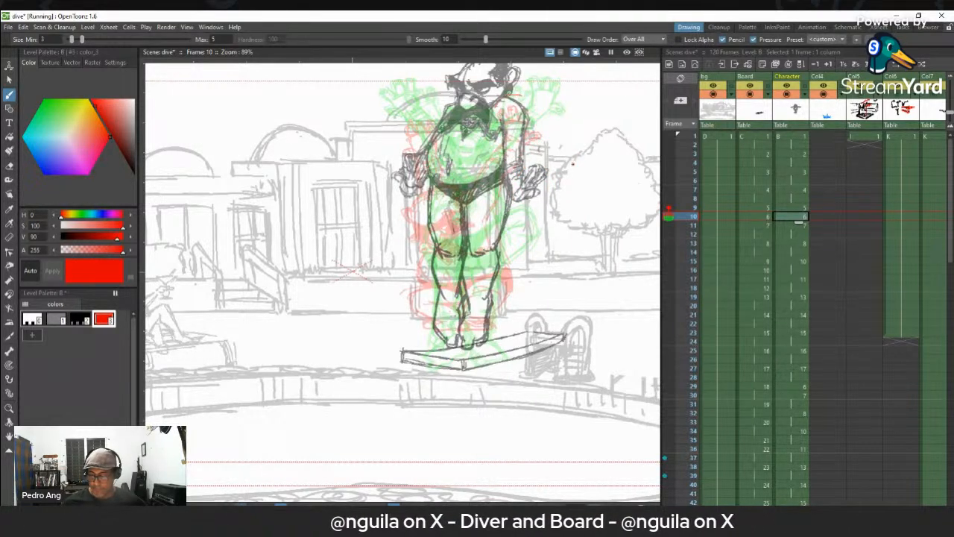
- Flip through frames 9 to 14 of the Character column to examine the diver's transition from take-off into the air
{"action": "key", "text": "Up"}
{"action": "key", "text": "Down"}
{"action": "key", "text": "Down"}
{"action": "key", "text": "Up"}
{"action": "key", "text": "Down"}
{"action": "key", "text": "Up"}
{"action": "key", "text": "Down"}
{"action": "key", "text": "Up"}
{"action": "key", "text": "Down"}
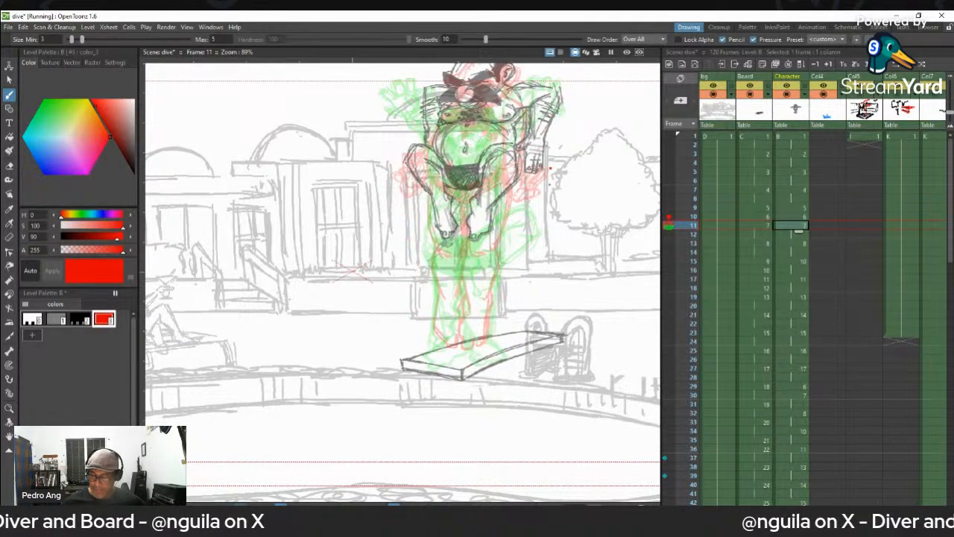
{"action": "key", "text": "Up"}
{"action": "key", "text": "Down"}
- Mark both sides of the diver's head and chest with red circles on the frame 21 landing drawing
{"action": "key", "text": "Down"}
{"action": "key", "text": "Down"}
{"action": "key", "text": "Down"}
{"action": "key", "text": "Down"}
{"action": "key", "text": "Down"}
{"action": "key", "text": "Down"}
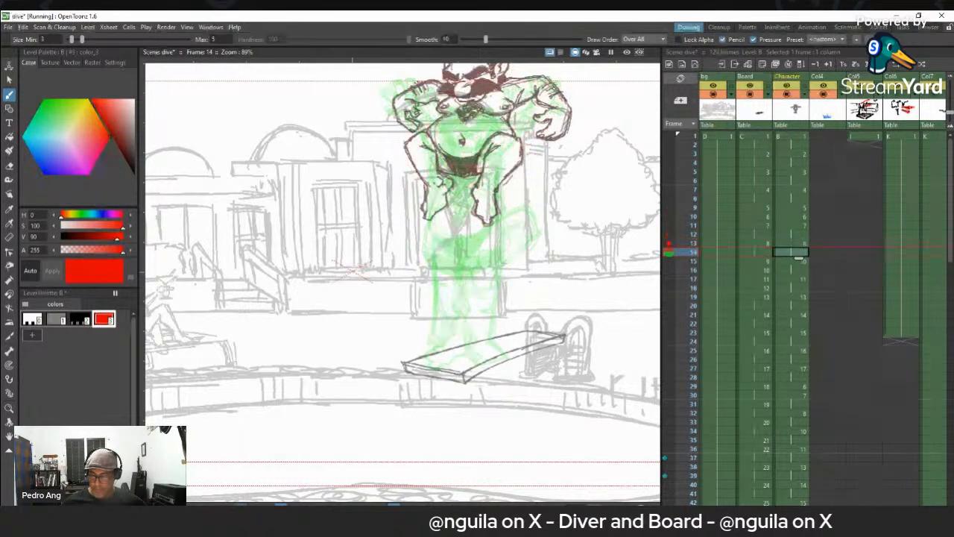
{"action": "key", "text": "Down"}
{"action": "key", "text": "Down"}
{"action": "key", "text": "Down"}
{"action": "key", "text": "Down"}
{"action": "key", "text": "Down"}
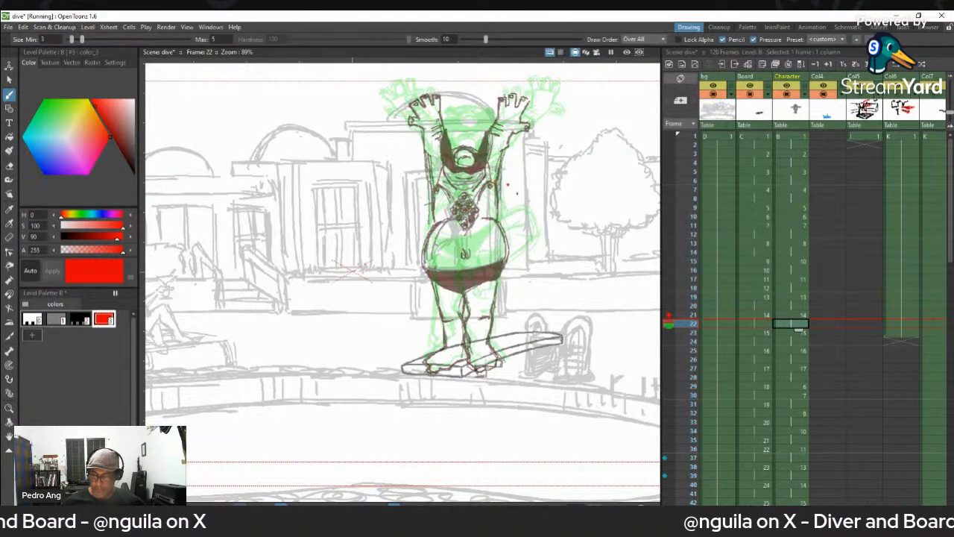
{"action": "left_click_drag", "start_coordinate": [509, 184], "coordinate": [504, 217]}
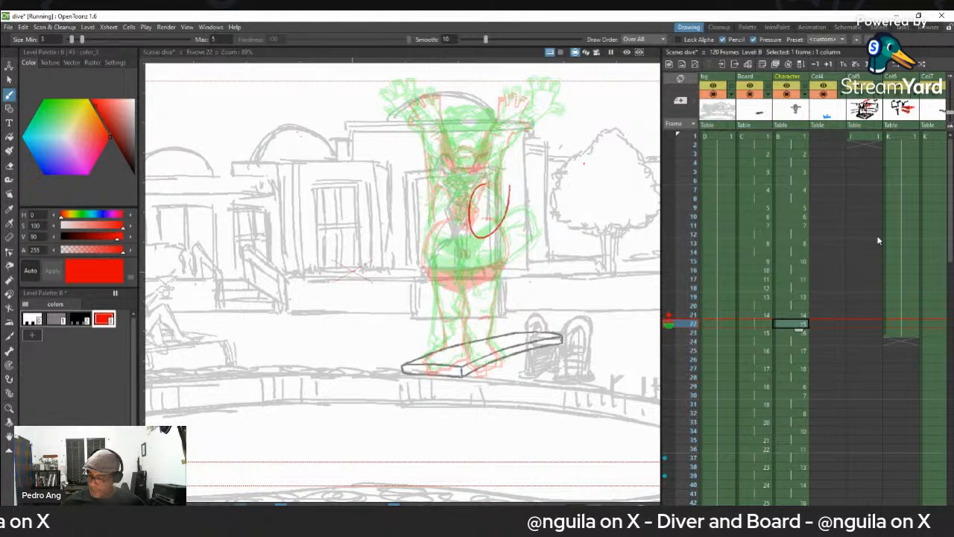
{"action": "key", "text": "Up"}
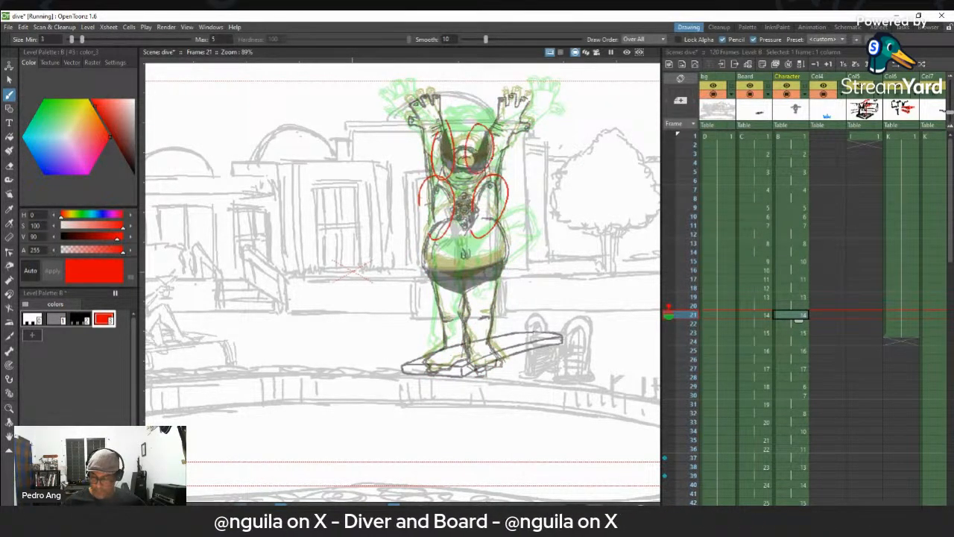
- Step forward from frame 21 to frame 30 and back to frame 26 to examine the landing crouch and next take-off
{"action": "key", "text": "Down"}
{"action": "key", "text": "Down"}
{"action": "key", "text": "Down"}
{"action": "key", "text": "Down"}
{"action": "key", "text": "Down"}
{"action": "key", "text": "Down"}
{"action": "key", "text": "Down"}
{"action": "key", "text": "Down"}
{"action": "key", "text": "Down"}
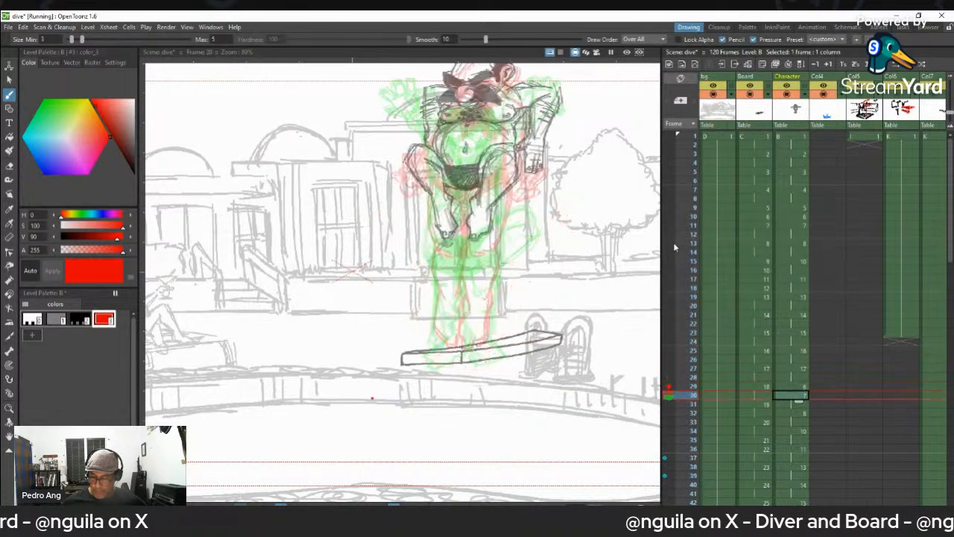
{"action": "key", "text": "Up"}
{"action": "key", "text": "Up"}
{"action": "key", "text": "Up"}
{"action": "key", "text": "Up"}
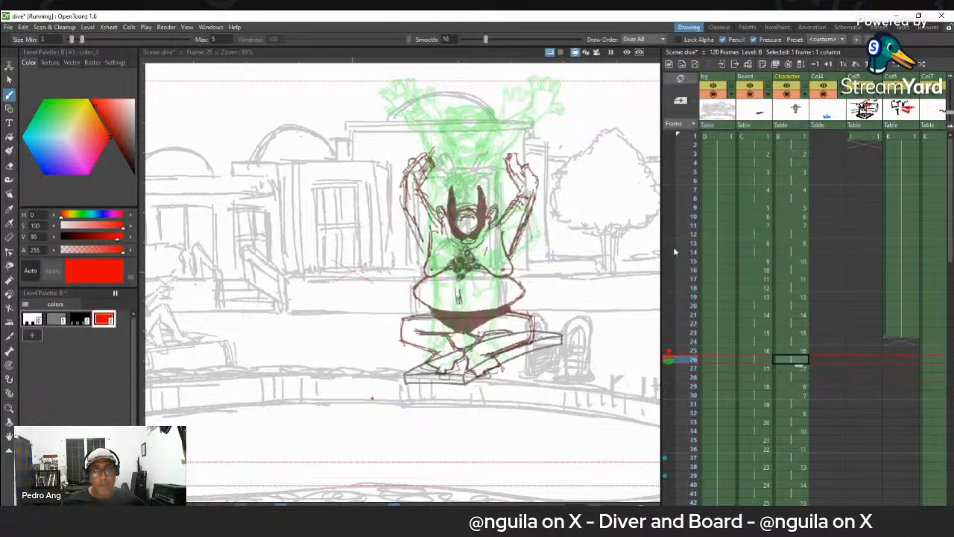
- Flip back and forth around frames 23 to 26 to compare the diver's landing crouch drawings with the board
{"action": "key", "text": "Up"}
{"action": "key", "text": "Up"}
{"action": "key", "text": "Down"}
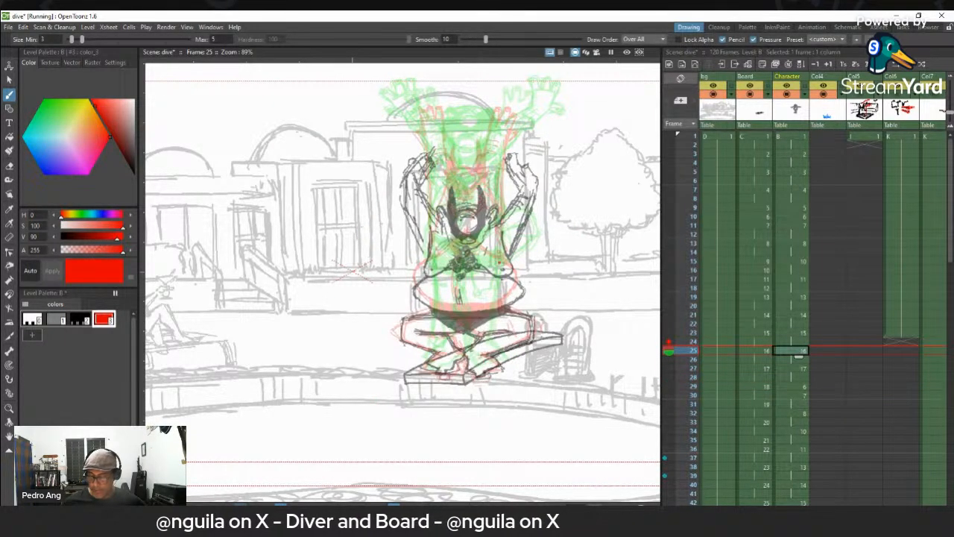
{"action": "key", "text": "Down"}
{"action": "key", "text": "Down"}
{"action": "key", "text": "Up"}
{"action": "key", "text": "Down"}
{"action": "key", "text": "Down"}
{"action": "key", "text": "Down"}
{"action": "key", "text": "Down"}
{"action": "key", "text": "Down"}
{"action": "key", "text": "Up"}
{"action": "key", "text": "Up"}
{"action": "key", "text": "Up"}
{"action": "key", "text": "Up"}
{"action": "key", "text": "Up"}
{"action": "key", "text": "Up"}
{"action": "key", "text": "Up"}
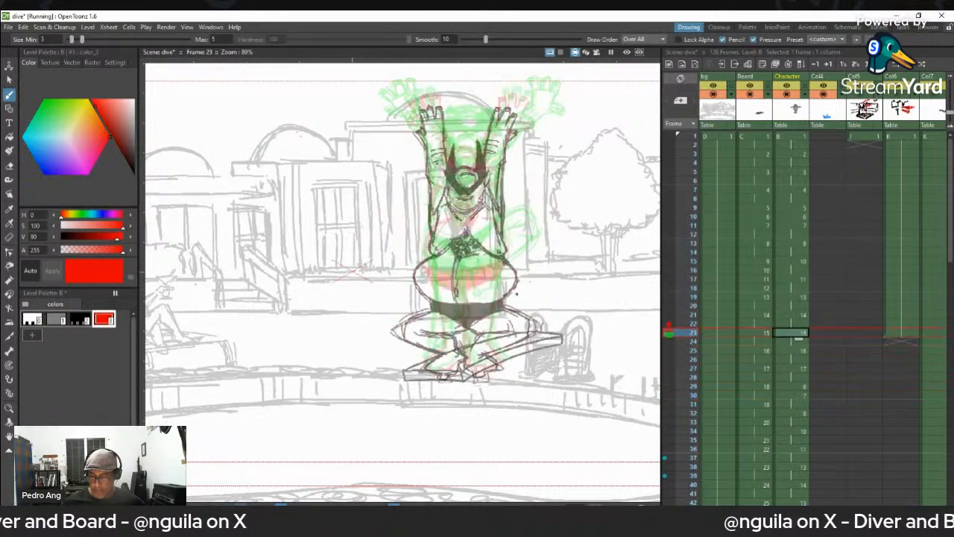
- Flip through frames 20 to 26 of the Character column to compare the diver's landing poses with the board
{"action": "key", "text": "Up"}
{"action": "key", "text": "Up"}
{"action": "key", "text": "Up"}
{"action": "key", "text": "Up"}
{"action": "key", "text": "Up"}
{"action": "key", "text": "Up"}
{"action": "key", "text": "Up"}
{"action": "key", "text": "Up"}
{"action": "key", "text": "Up"}
{"action": "key", "text": "Up"}
{"action": "key", "text": "Up"}
{"action": "key", "text": "Down"}
{"action": "key", "text": "Down"}
{"action": "key", "text": "Down"}
{"action": "key", "text": "Down"}
{"action": "key", "text": "Down"}
{"action": "key", "text": "Down"}
{"action": "key", "text": "Down"}
{"action": "key", "text": "Down"}
{"action": "key", "text": "Down"}
{"action": "key", "text": "Down"}
{"action": "key", "text": "Down"}
{"action": "key", "text": "Down"}
{"action": "key", "text": "Down"}
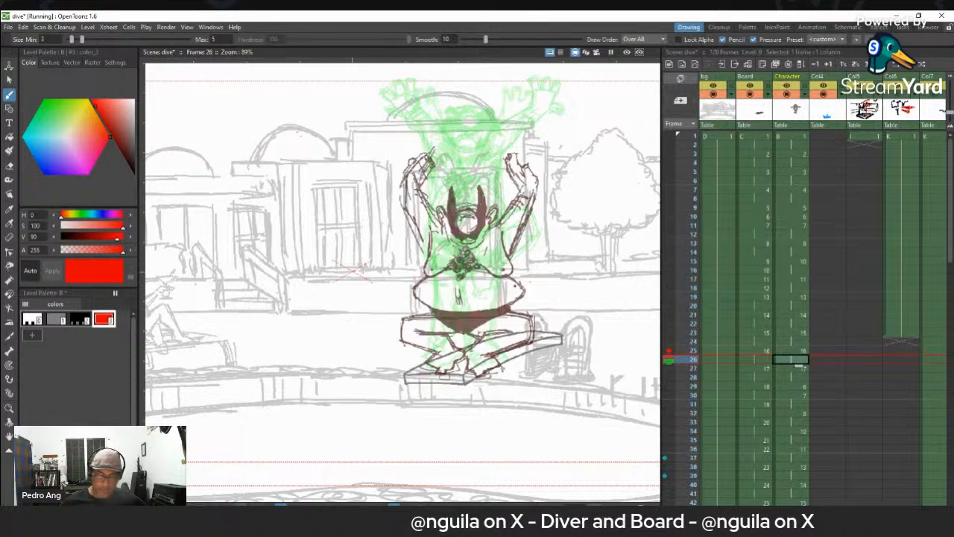
- Return to frame 1 and run through to frame 32 to review the diver's jumps together with the board's movement
{"action": "key", "text": "Up"}
{"action": "key", "text": "Up"}
{"action": "key", "text": "Up"}
{"action": "key", "text": "Up"}
{"action": "key", "text": "Up"}
{"action": "key", "text": "Up"}
{"action": "key", "text": "Up"}
{"action": "key", "text": "Up"}
{"action": "key", "text": "Up"}
{"action": "key", "text": "Up"}
{"action": "key", "text": "Up"}
{"action": "key", "text": "Up"}
{"action": "key", "text": "Up"}
{"action": "key", "text": "Up"}
{"action": "key", "text": "Up"}
{"action": "key", "text": "Up"}
{"action": "key", "text": "Up"}
{"action": "key", "text": "Up"}
{"action": "key", "text": "Up"}
{"action": "key", "text": "Up"}
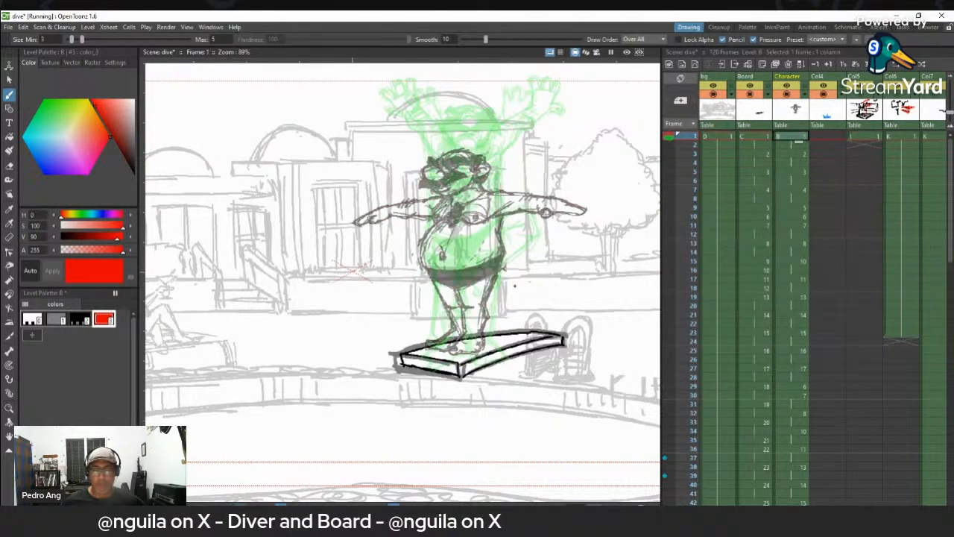
{"action": "key", "text": "Down"}
{"action": "key", "text": "Down"}
{"action": "key", "text": "Down"}
{"action": "key", "text": "Down"}
{"action": "key", "text": "Down"}
{"action": "key", "text": "Down"}
{"action": "key", "text": "Down"}
{"action": "key", "text": "Down"}
{"action": "key", "text": "Down"}
{"action": "key", "text": "Down"}
{"action": "key", "text": "Down"}
{"action": "key", "text": "Down"}
{"action": "key", "text": "Down"}
{"action": "key", "text": "Down"}
{"action": "key", "text": "Down"}
{"action": "key", "text": "Down"}
{"action": "key", "text": "Down"}
{"action": "key", "text": "Down"}
{"action": "key", "text": "Down"}
{"action": "key", "text": "Down"}
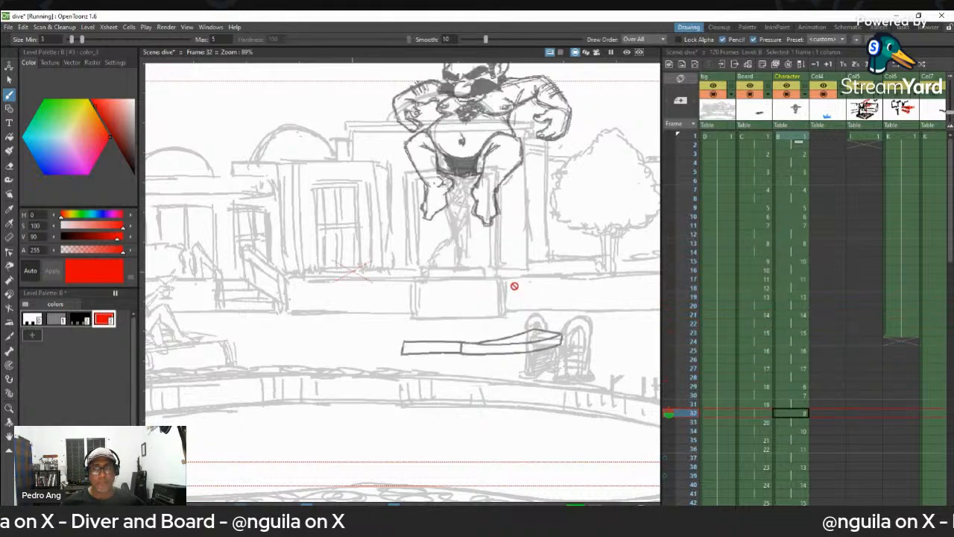
{"action": "key", "text": "Down"}
{"action": "key", "text": "Down"}
{"action": "key", "text": "Down"}
{"action": "key", "text": "Down"}
{"action": "key", "text": "Down"}
{"action": "key", "text": "Down"}
{"action": "key", "text": "Down"}
{"action": "key", "text": "Down"}
{"action": "key", "text": "Down"}
{"action": "key", "text": "Down"}
{"action": "key", "text": "Down"}
{"action": "key", "text": "Down"}
{"action": "key", "text": "Down"}
{"action": "key", "text": "Down"}
{"action": "key", "text": "Down"}
{"action": "key", "text": "Down"}
{"action": "key", "text": "Down"}
{"action": "key", "text": "Down"}
{"action": "key", "text": "Down"}
{"action": "key", "text": "Down"}
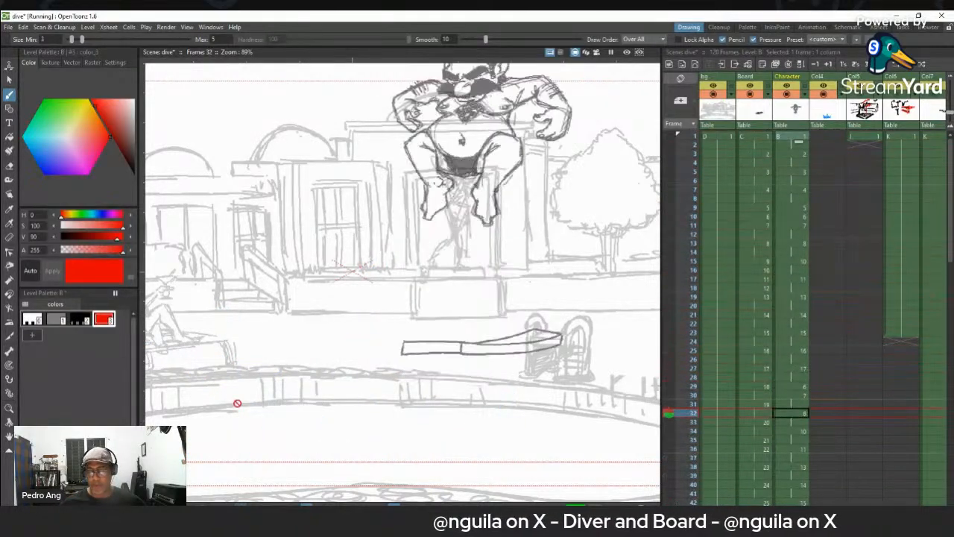
- Zoom out to 43% and centre the full camera frame around the diver's frame 7 pose
{"action": "scroll", "coordinate": [302, 401], "scroll_direction": "down", "scroll_amount": 6}
{"action": "scroll", "coordinate": [332, 390], "scroll_direction": "up", "scroll_amount": 3}
{"action": "scroll", "coordinate": [334, 389], "scroll_direction": "down", "scroll_amount": 3}
{"action": "key", "text": "space"}
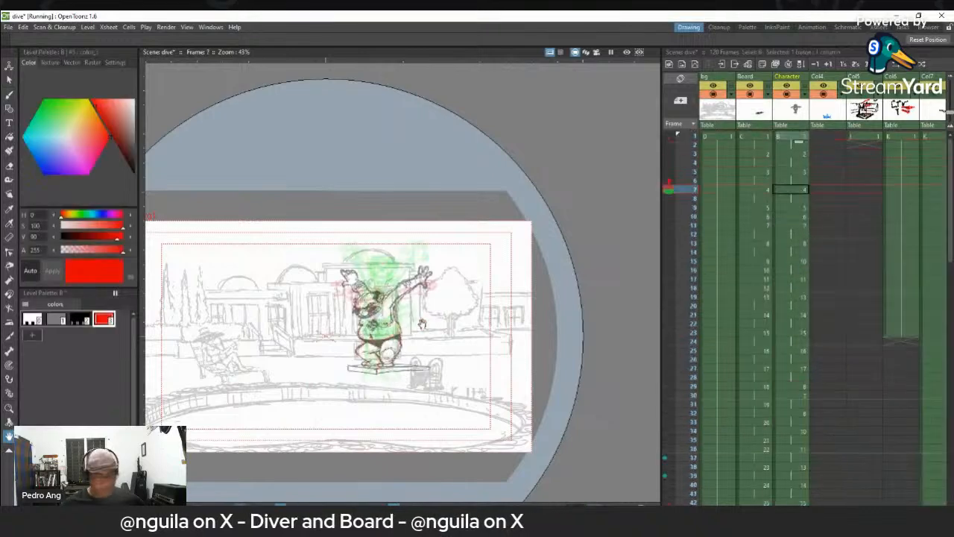
{"action": "left_click_drag", "start_coordinate": [500, 325], "coordinate": [556, 287]}
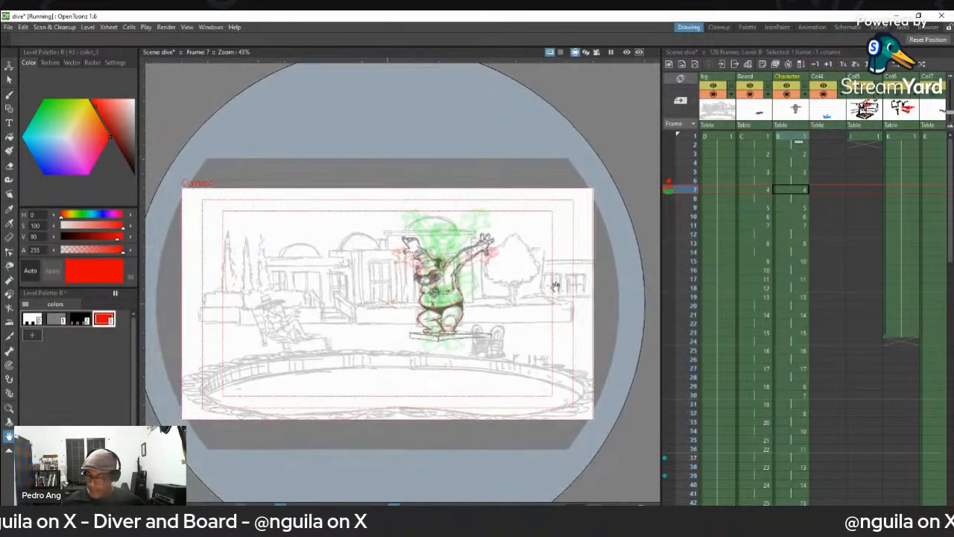